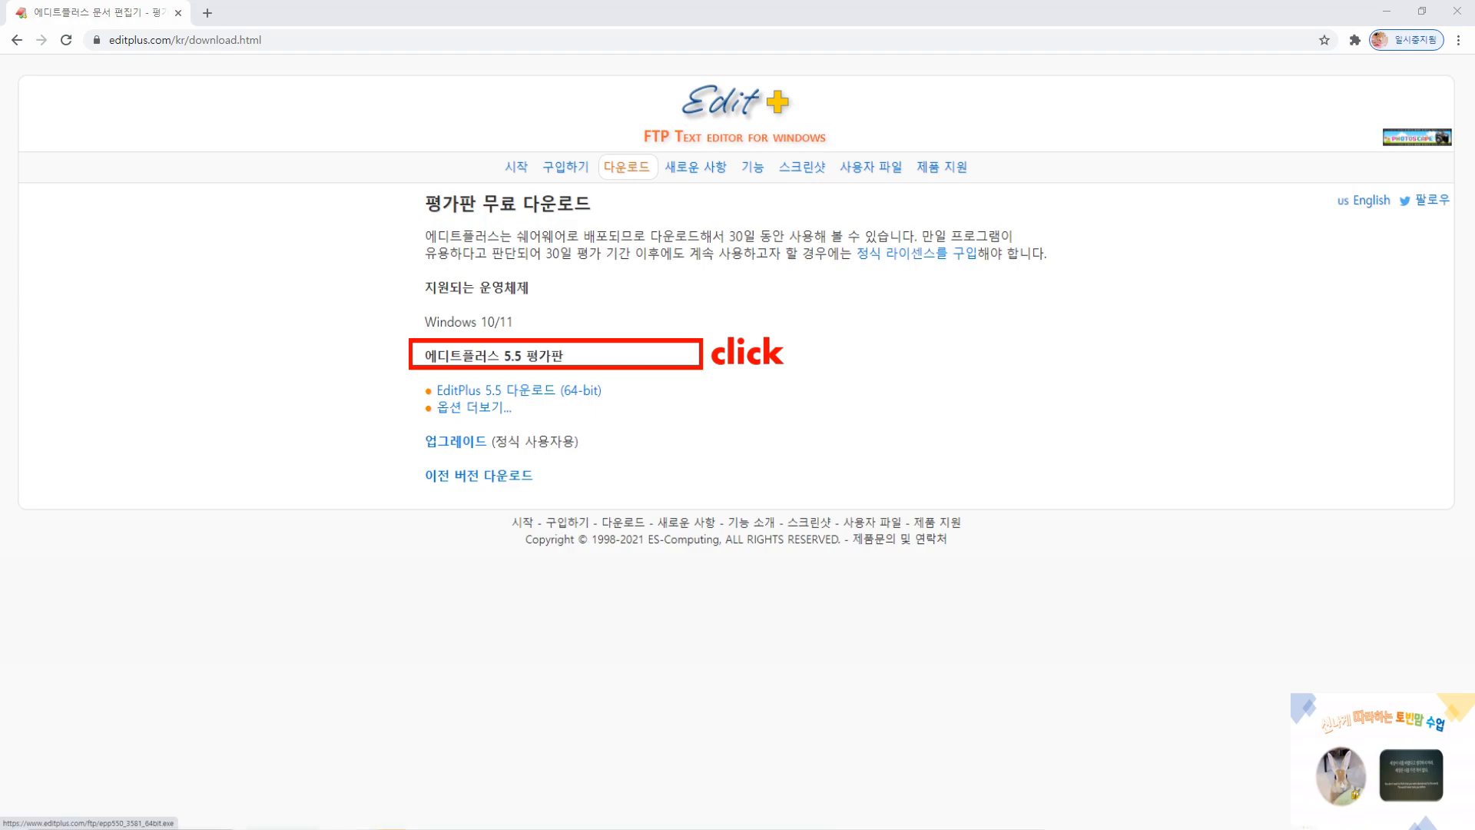
Download the 64-bit EditPlus 5.5 trial installer to the desktop and install it, accepting the license agreement and choosing Korean as the language
click(519, 390)
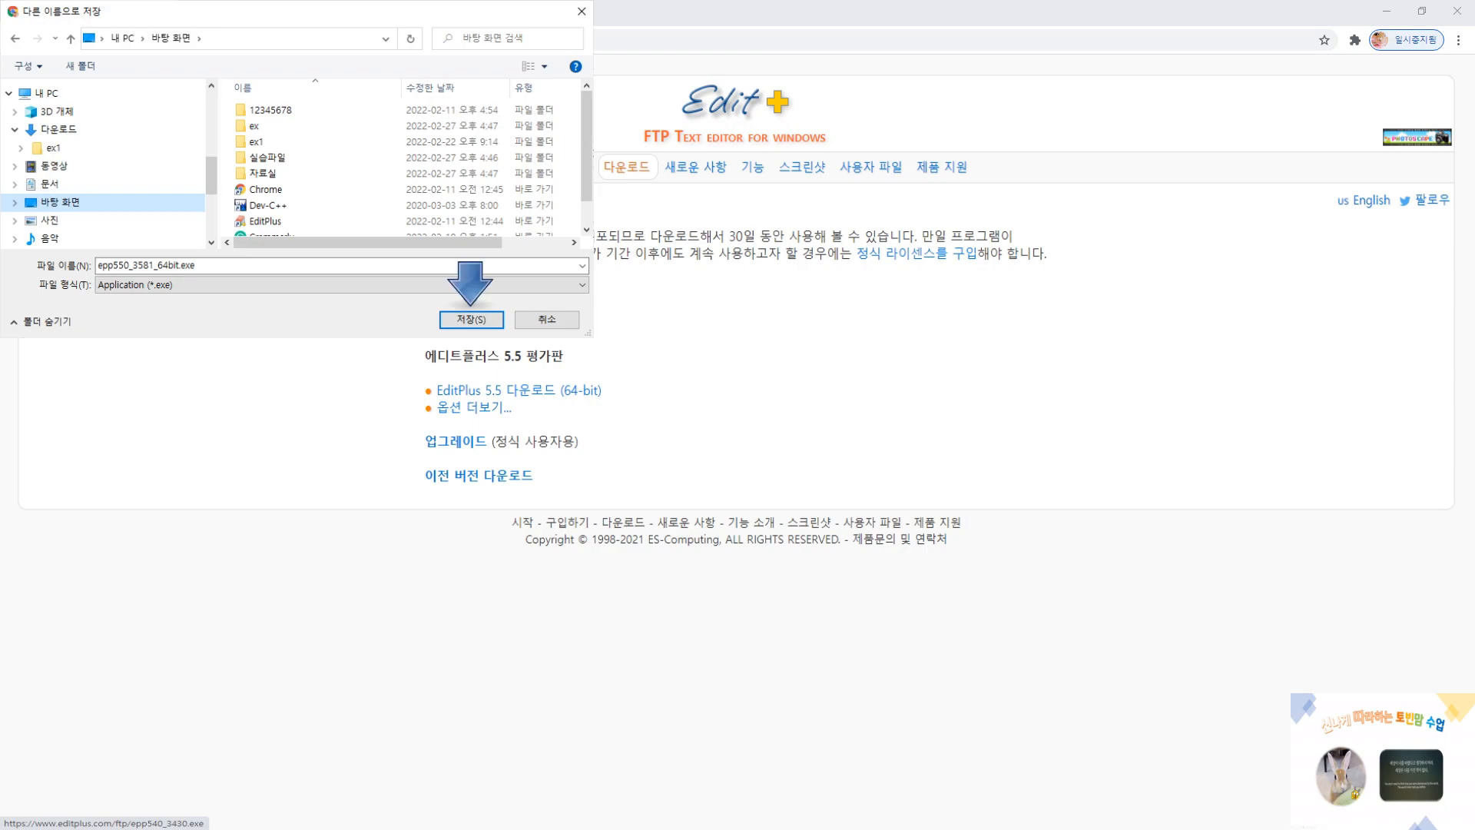
key(Return)
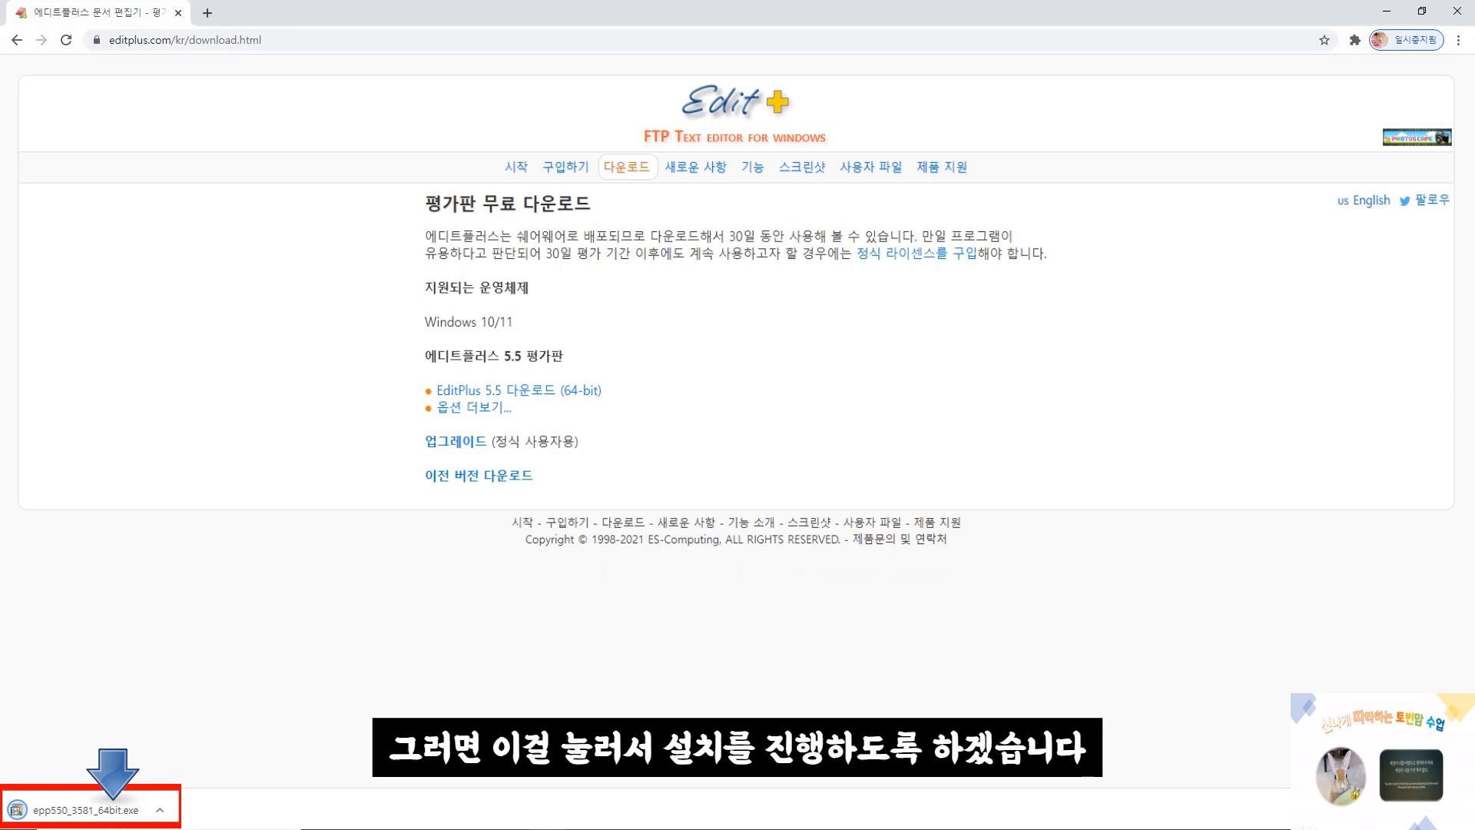
click(86, 810)
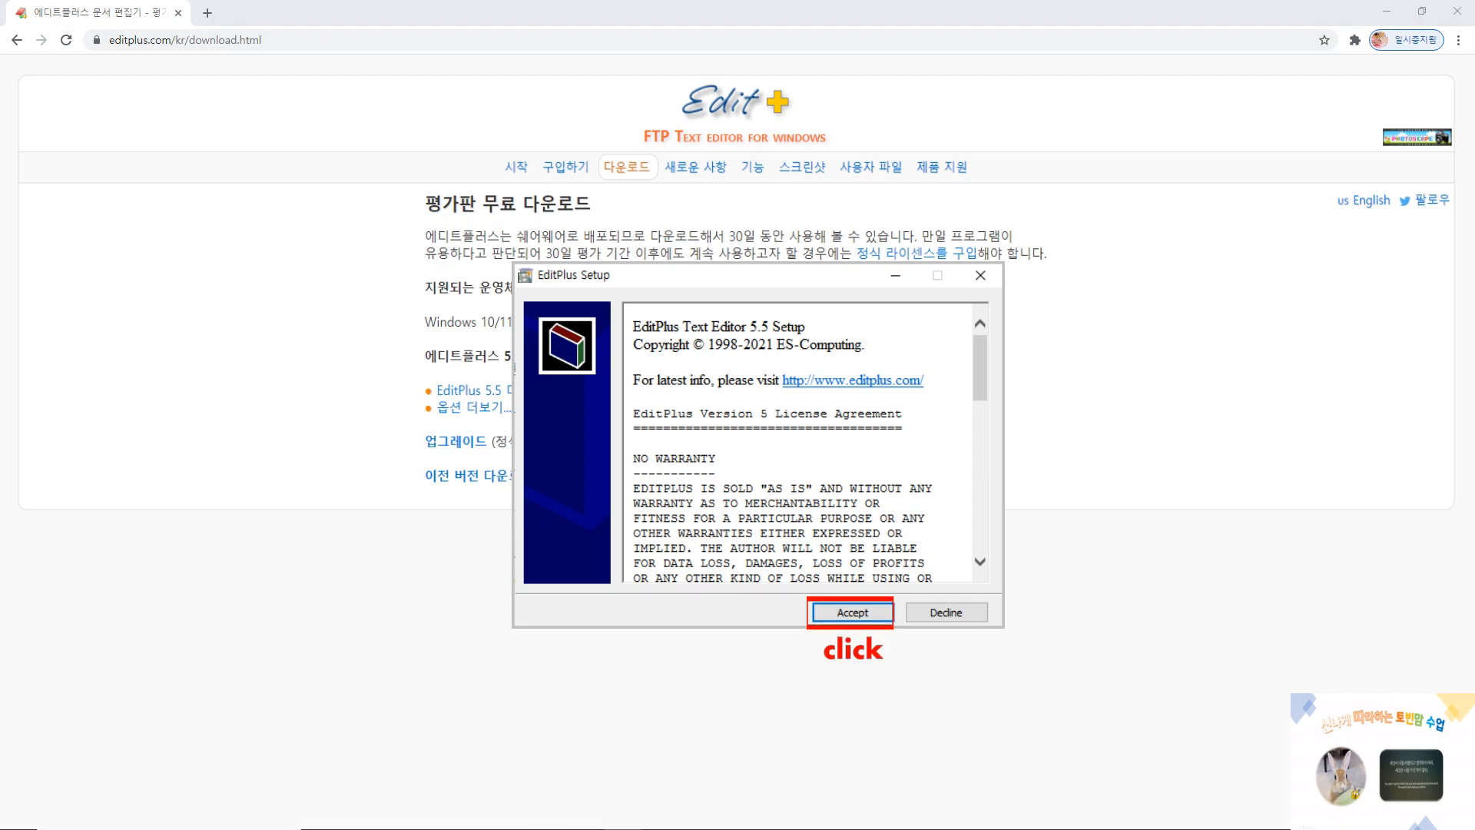
click(852, 612)
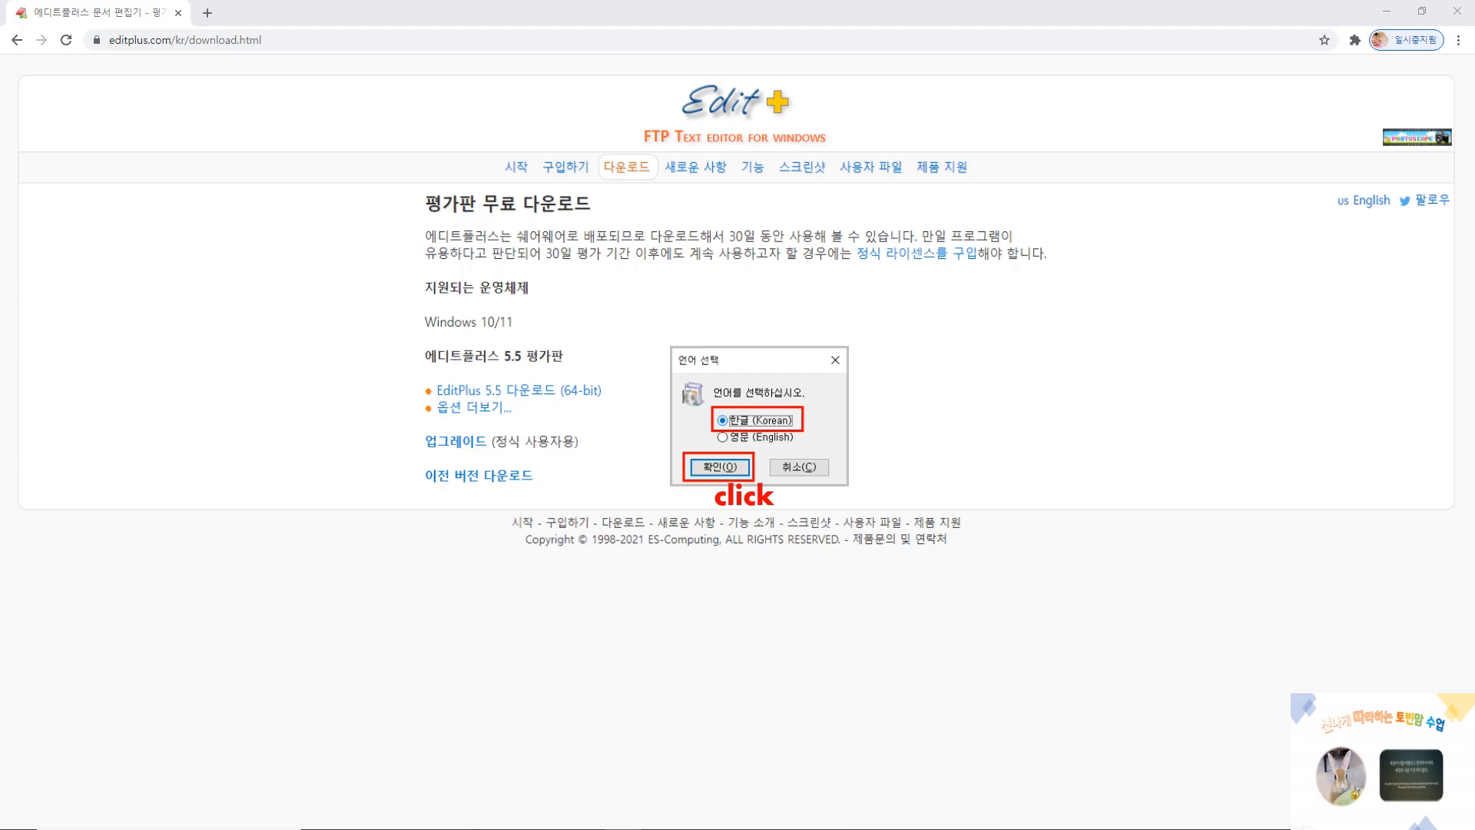
click(719, 467)
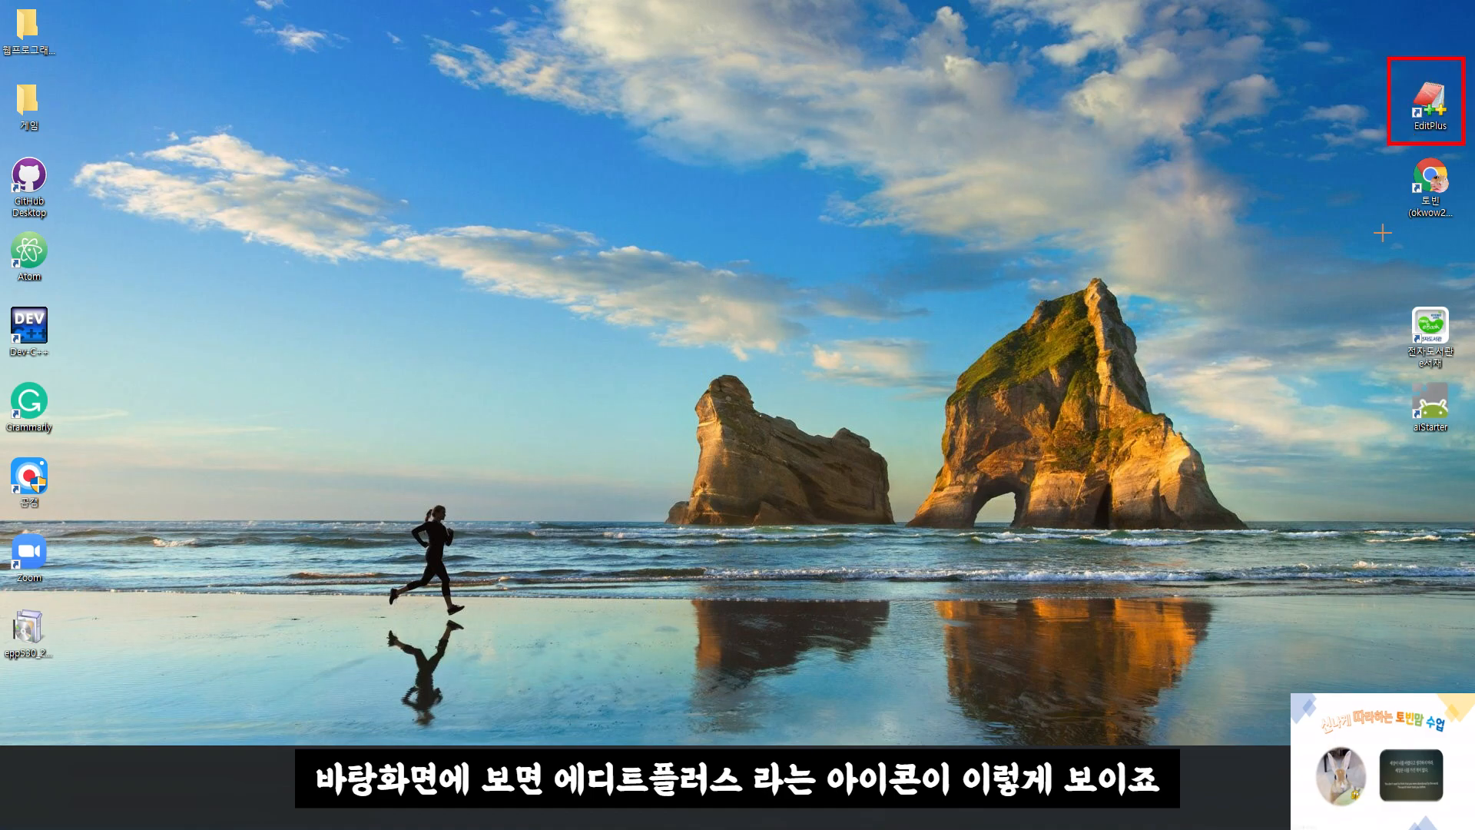
Launch EditPlus from the desktop, agreeing to its license terms, keeping the default directories and allowing replacement of the existing syntax files
double_click(1421, 122)
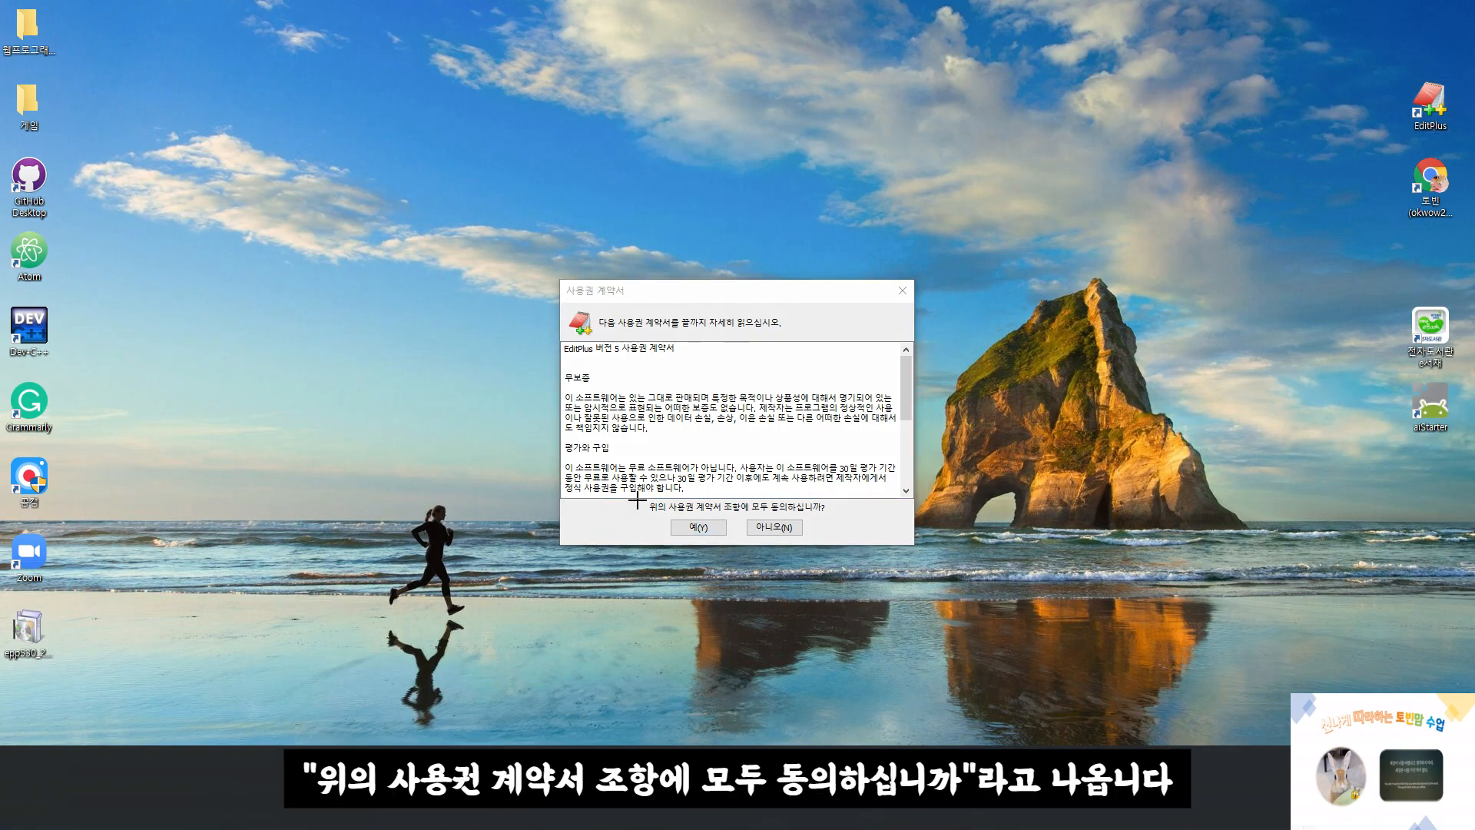
drag(665, 526, 858, 539)
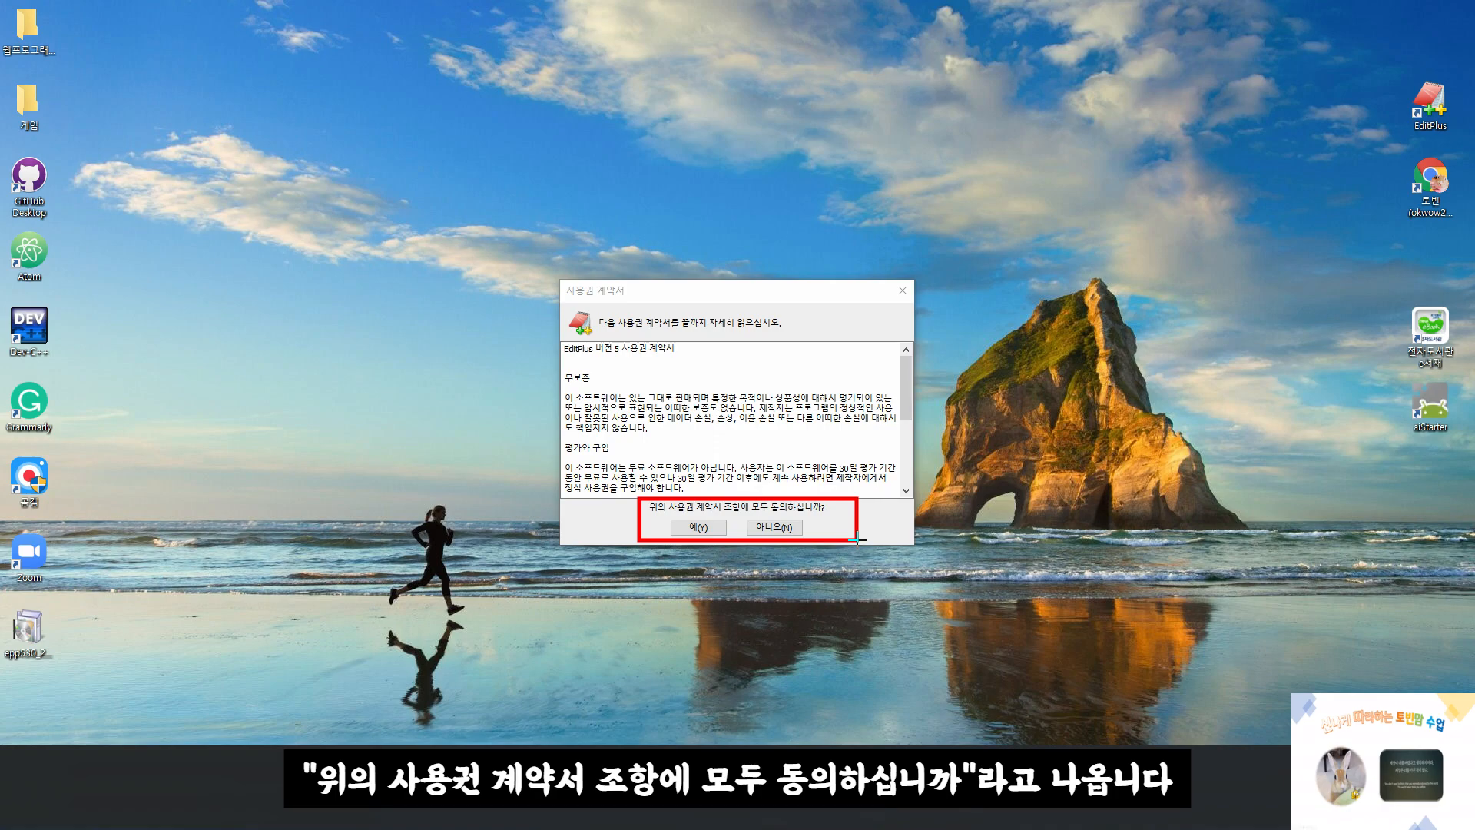
click(710, 526)
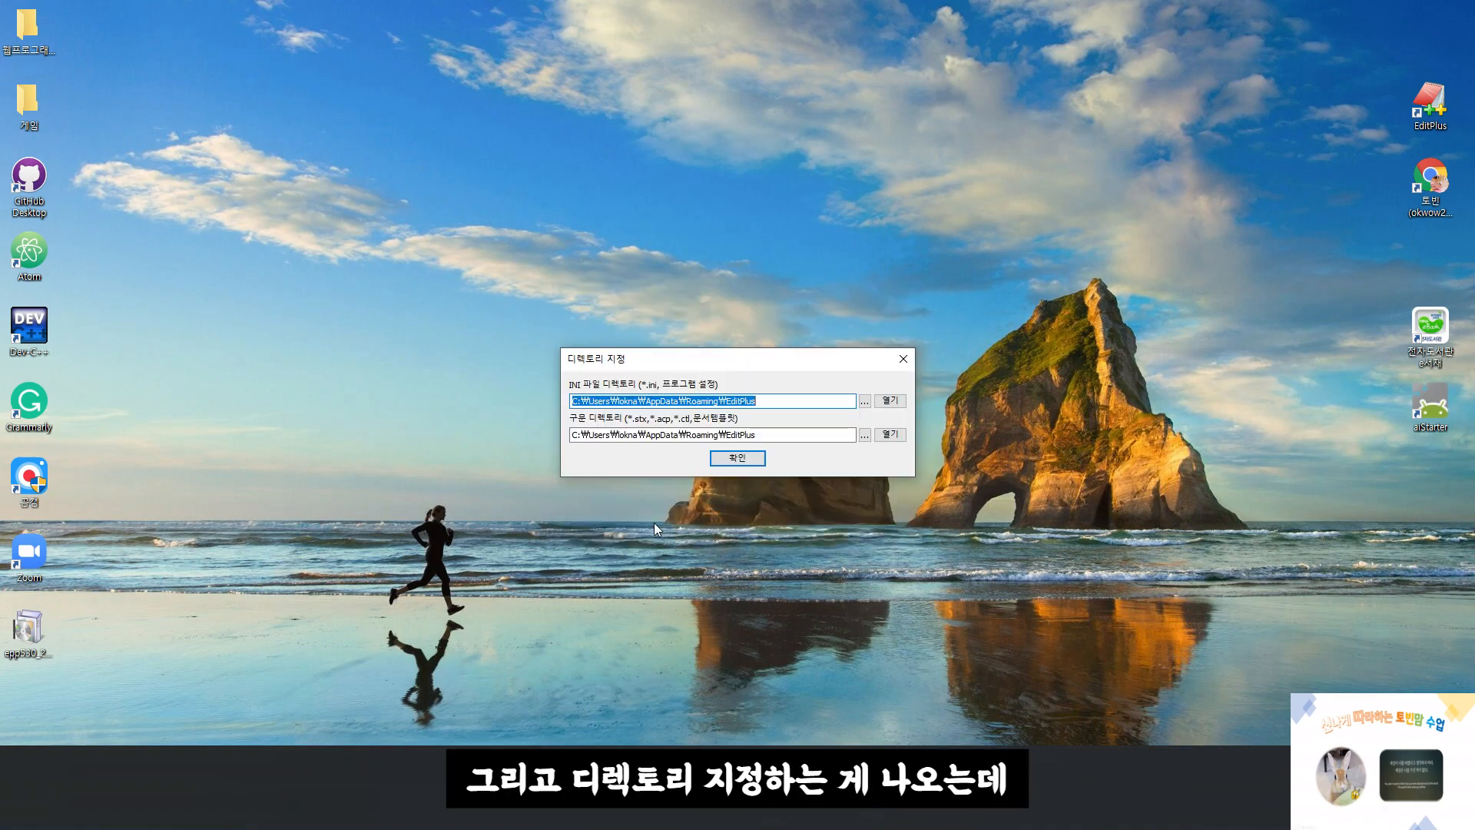
click(739, 460)
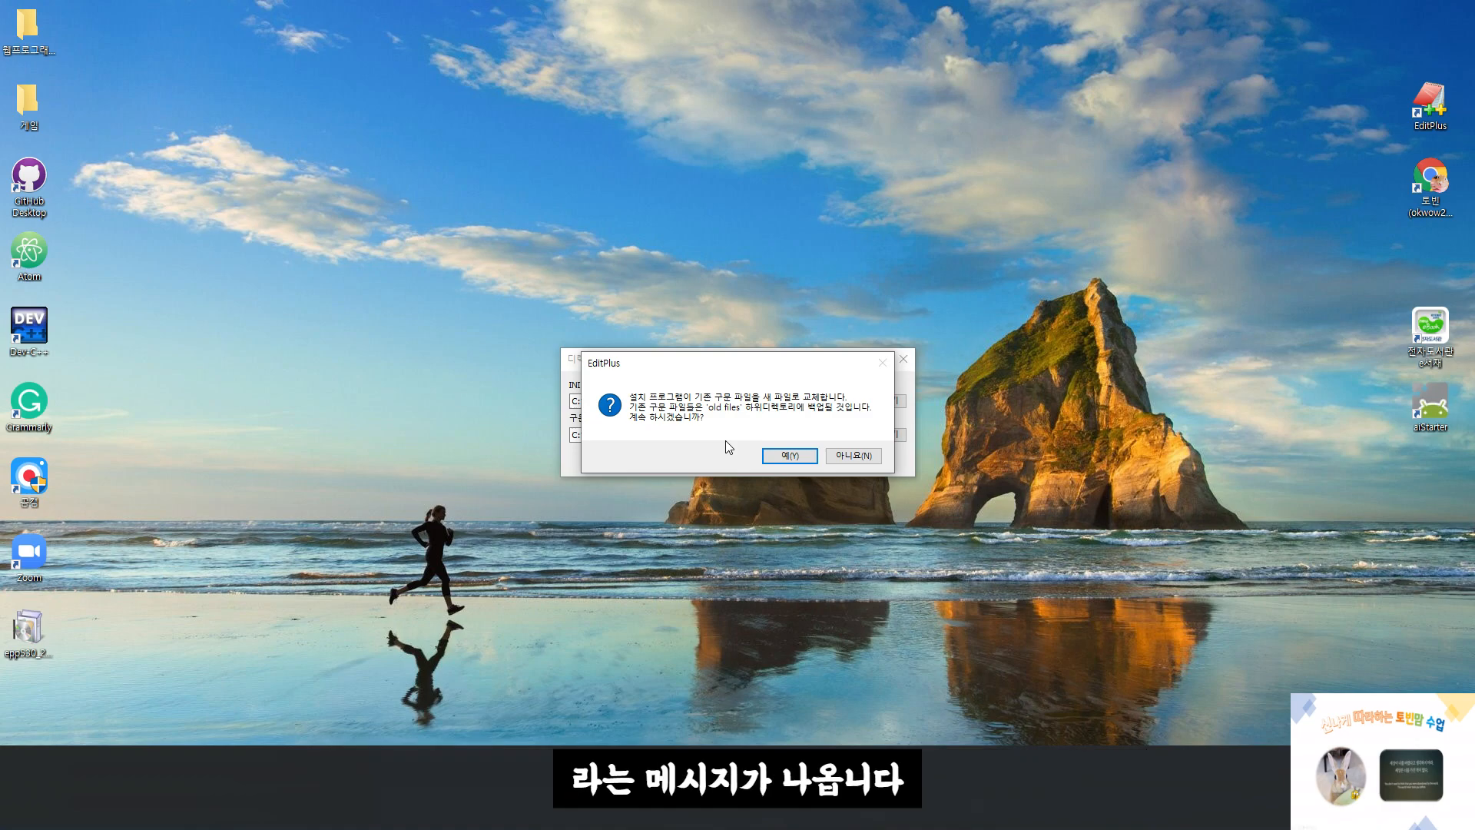
click(790, 455)
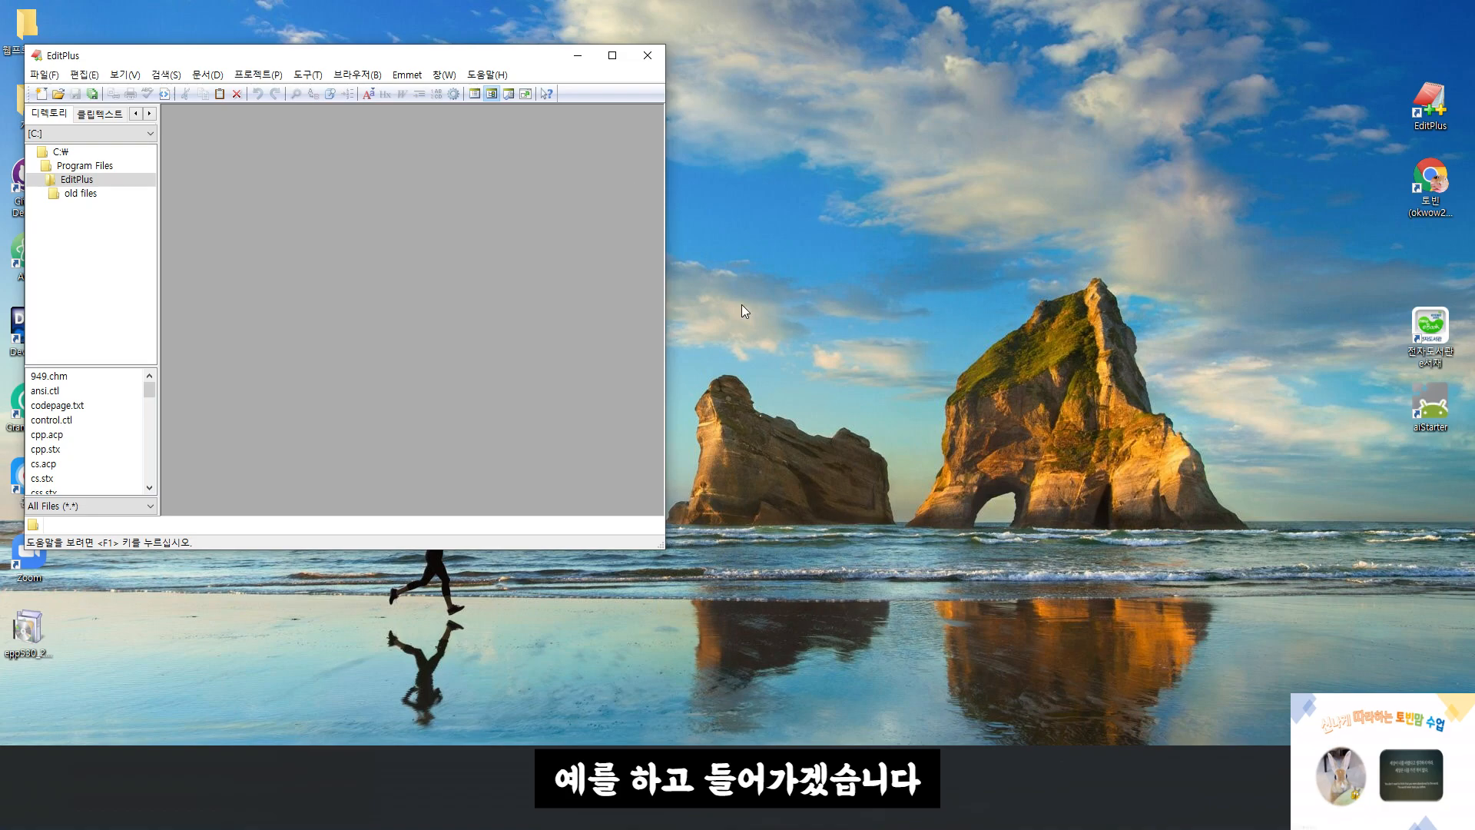
Maximize the EditPlus window and minimize it to leave the editor running in the background
click(611, 53)
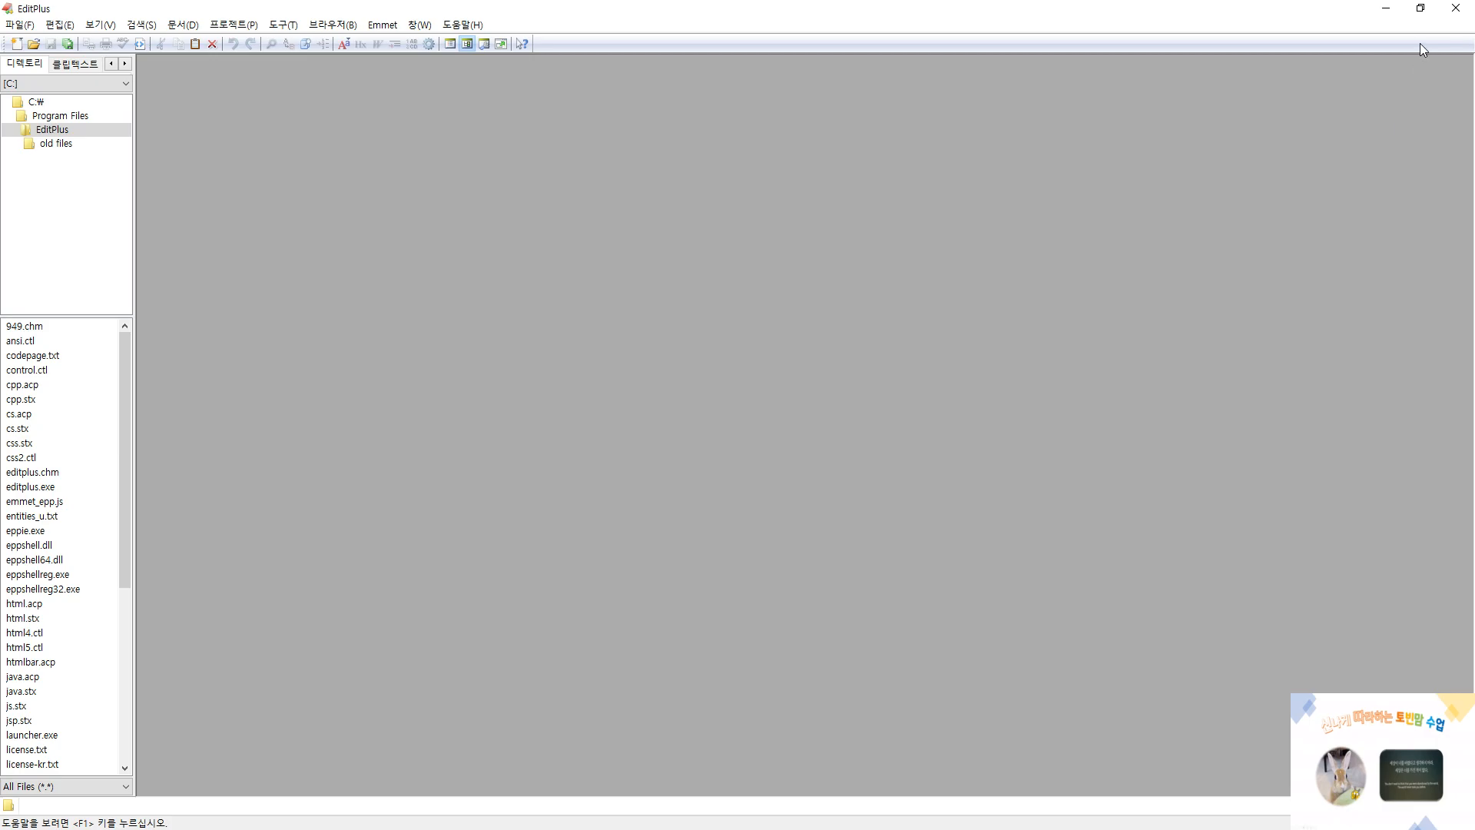
click(1385, 9)
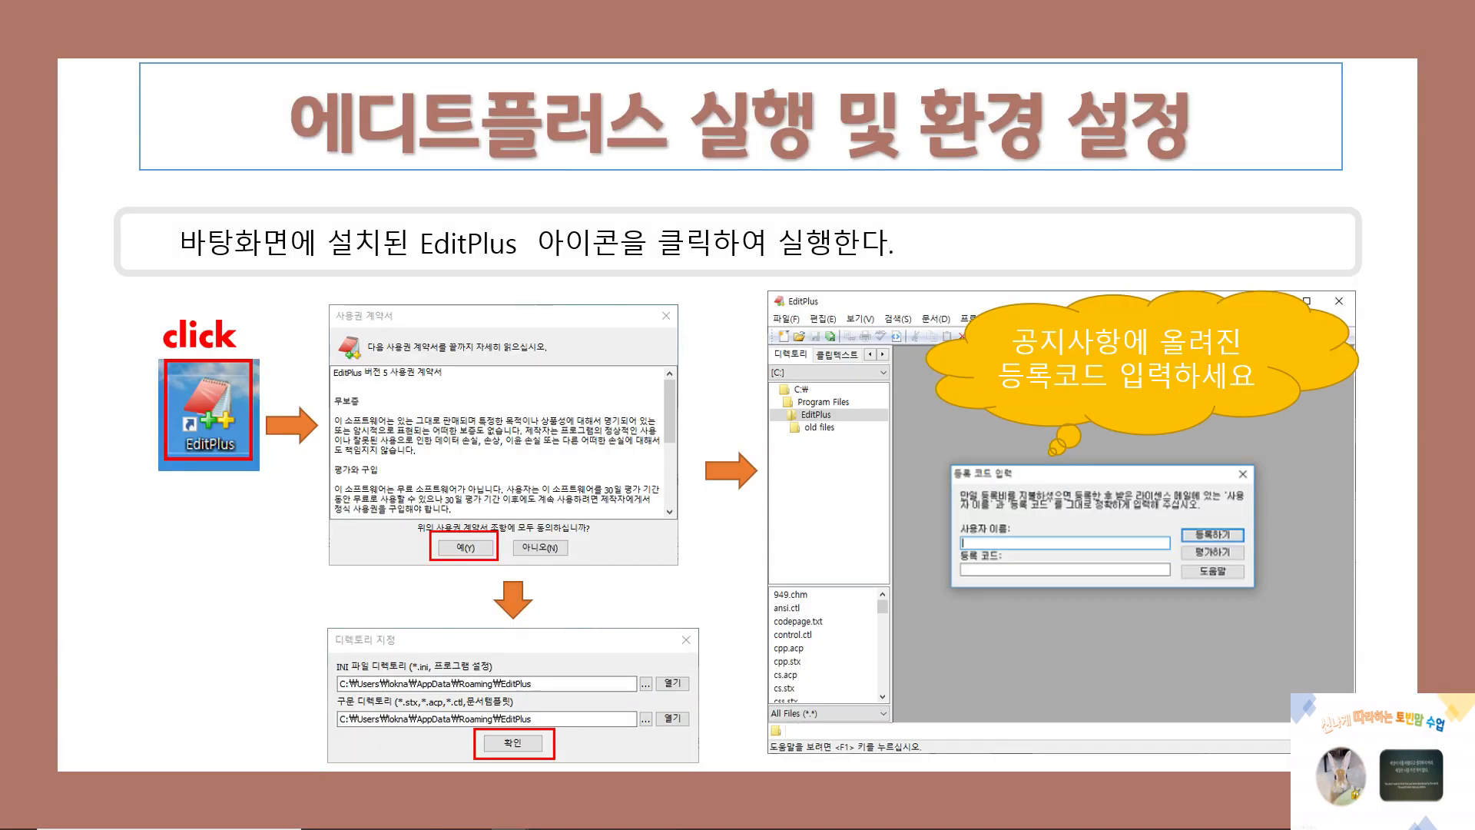
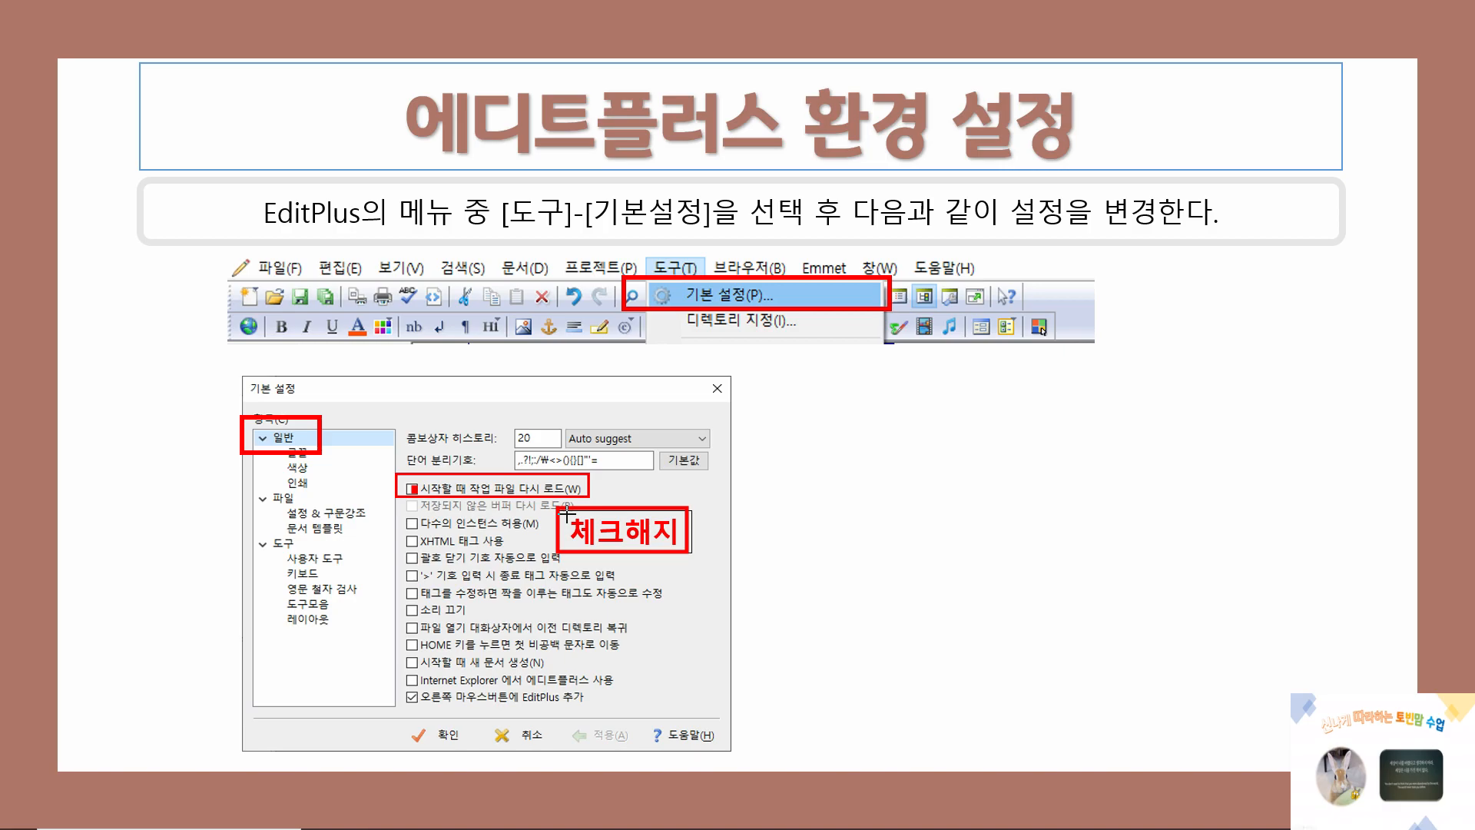
key(Escape)
key(Right)
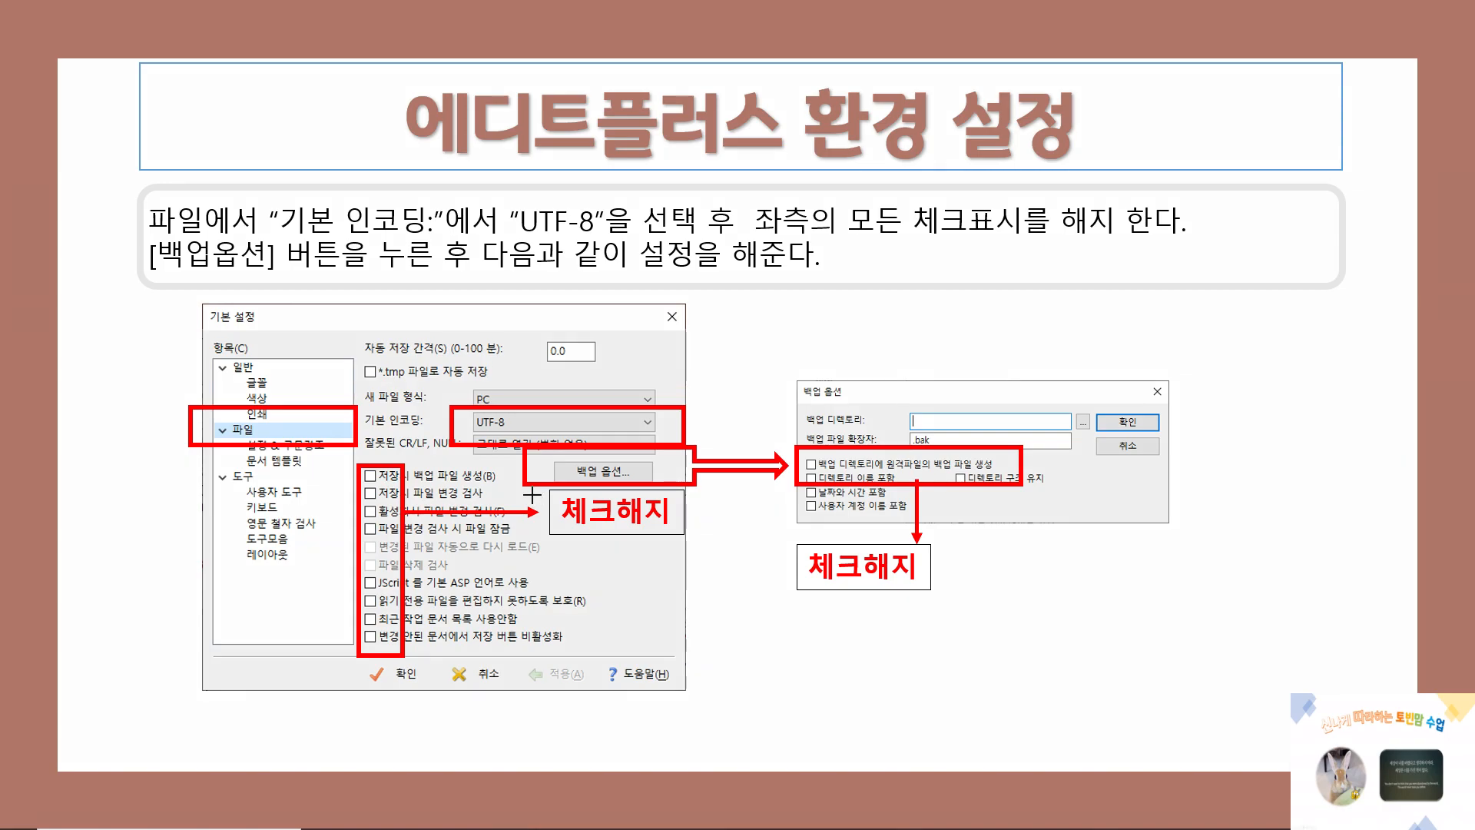
key(Right)
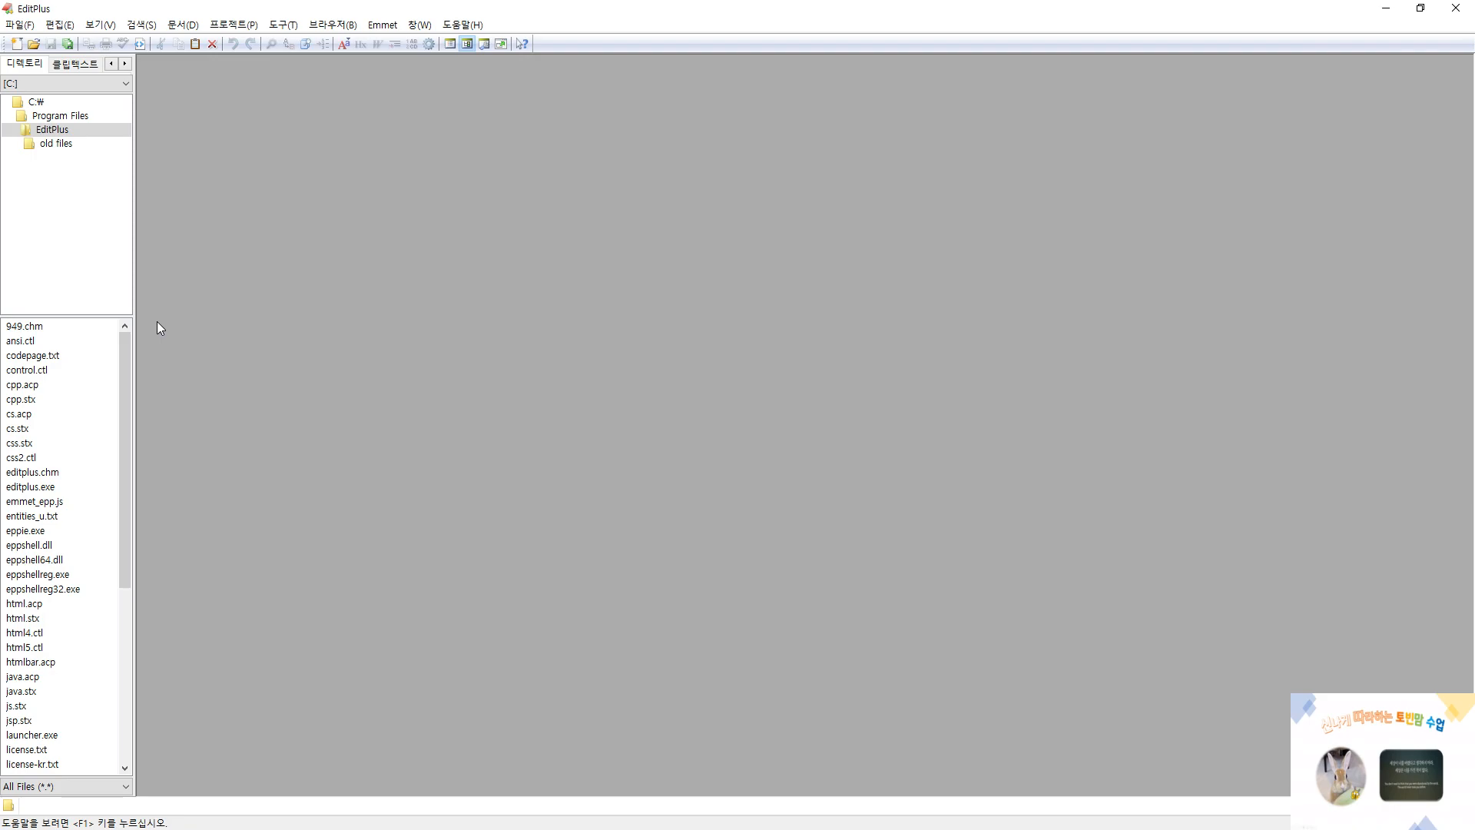
Hide the standard toolbar (도구모음) and show it again
click(102, 25)
mouse_move(109, 48)
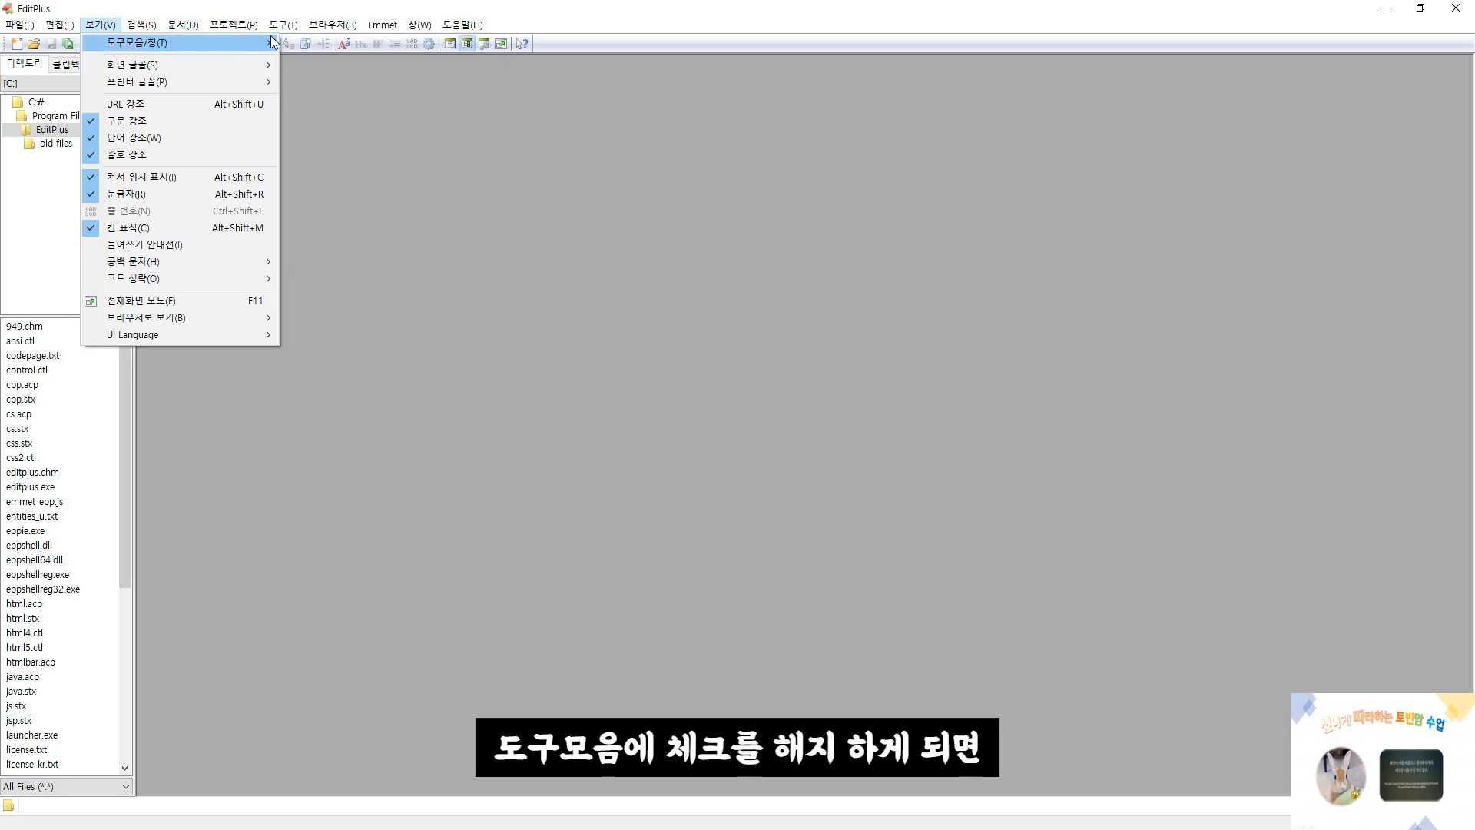
click(303, 43)
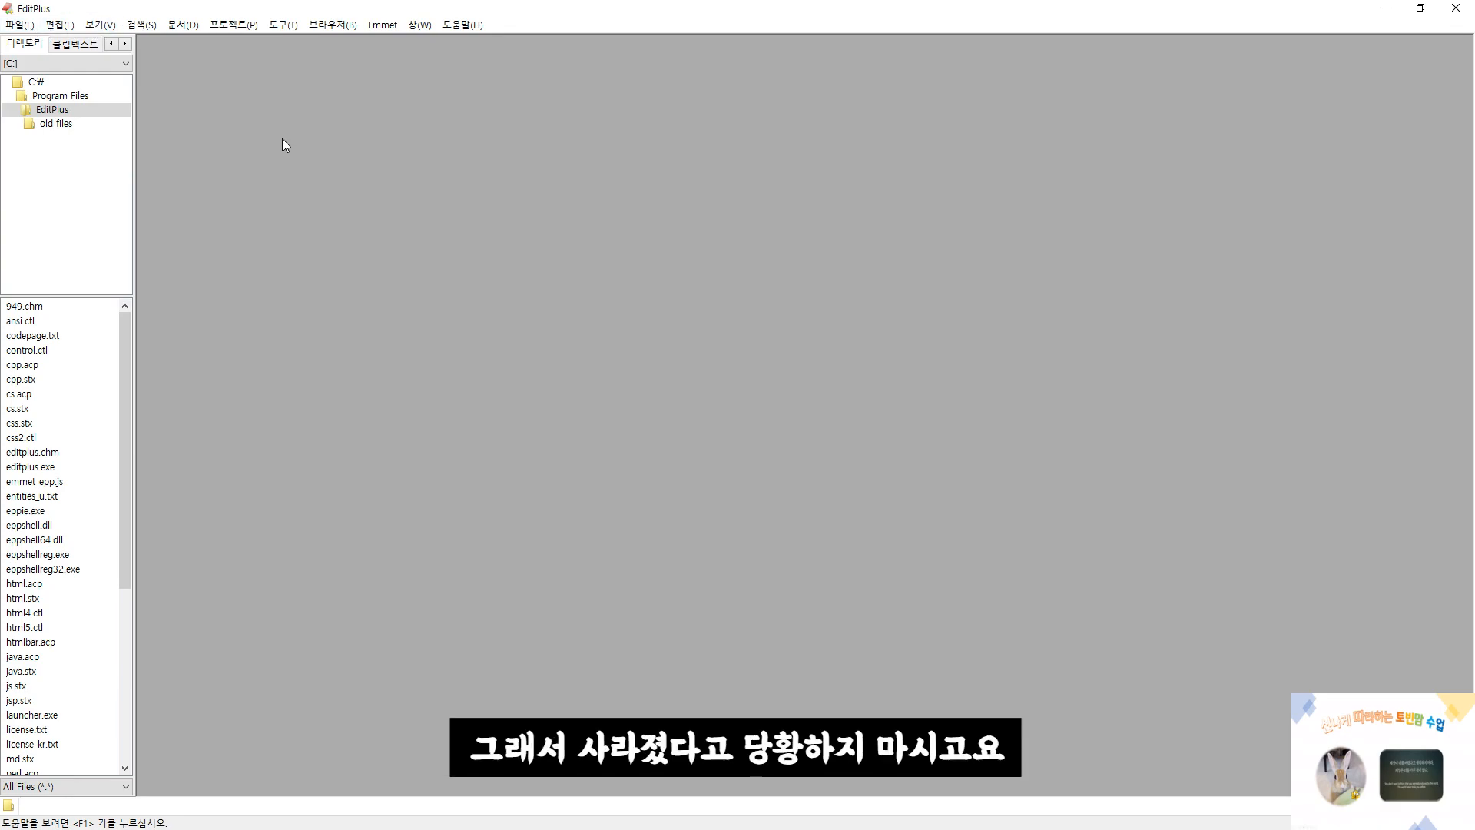
click(100, 24)
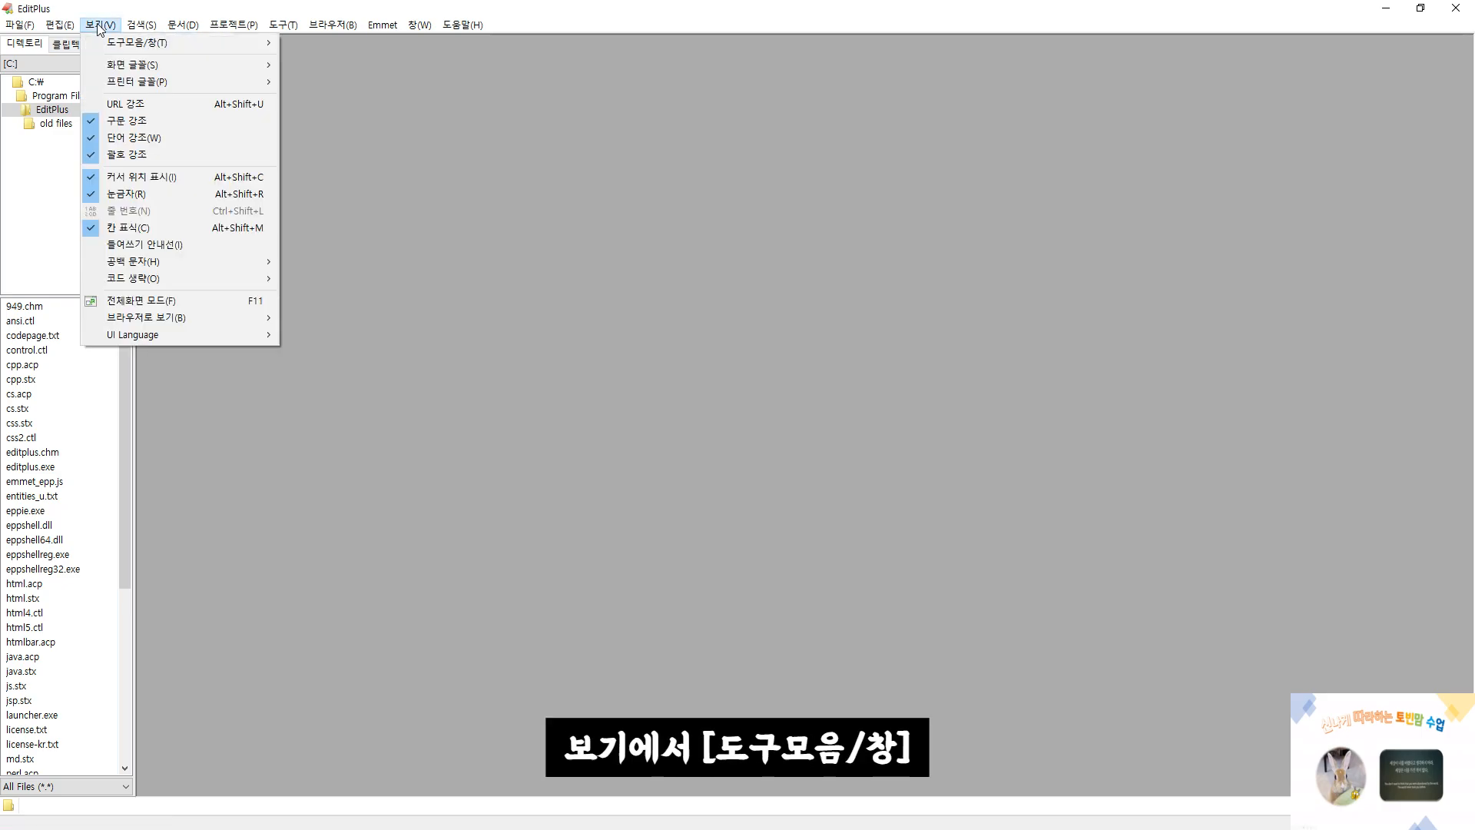
mouse_move(112, 48)
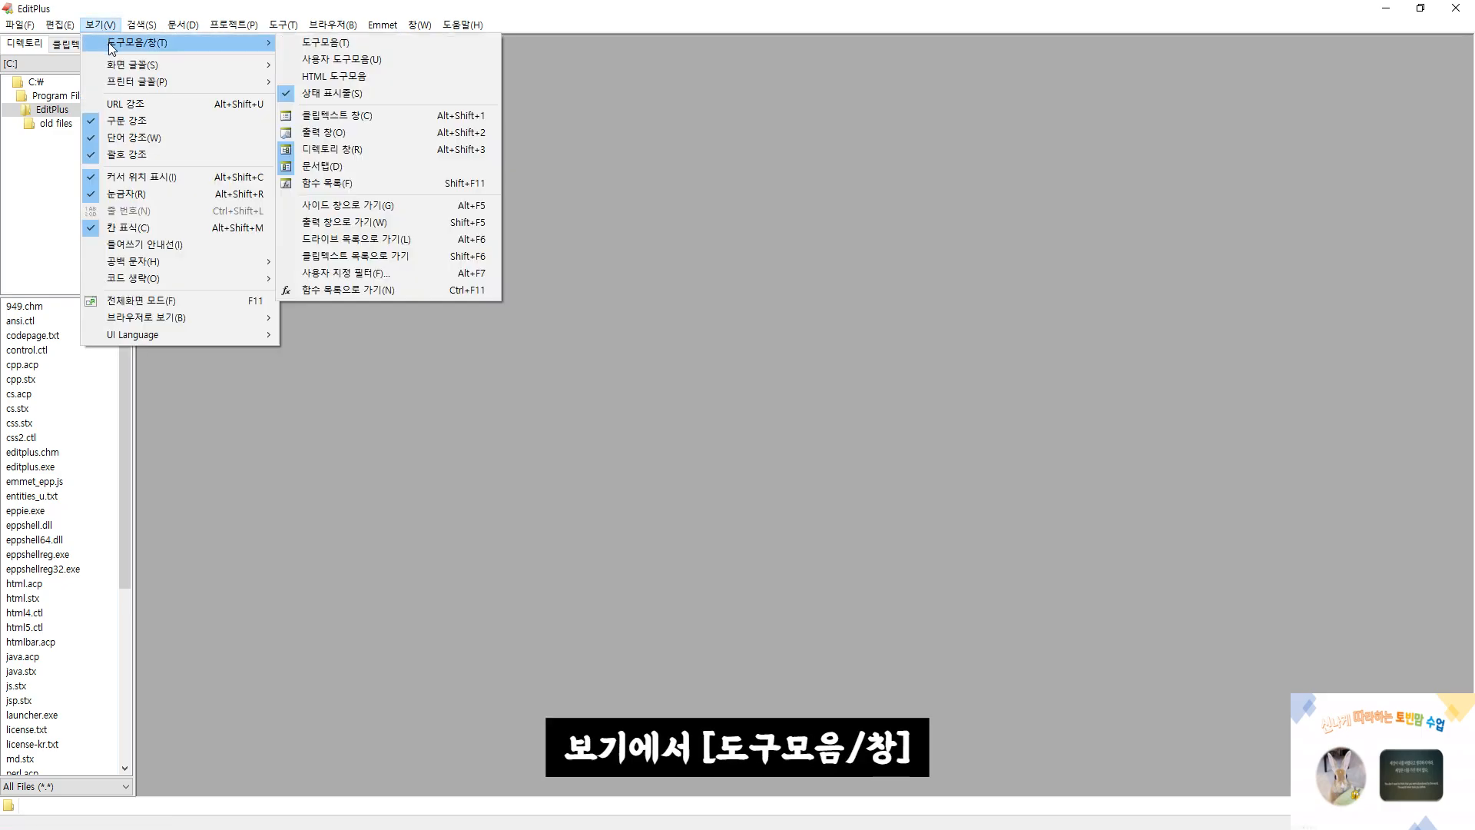
click(323, 48)
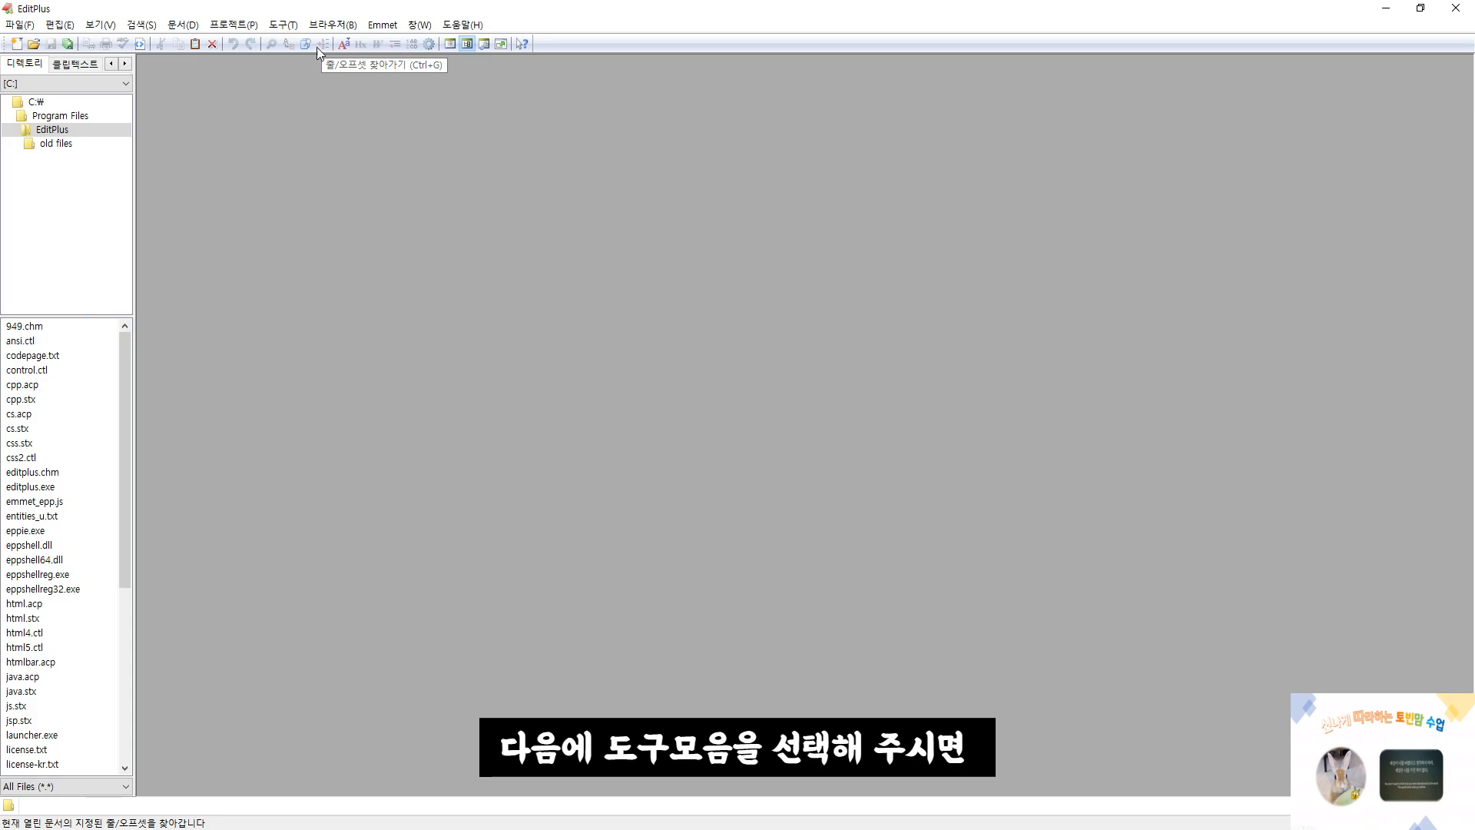
drag(3, 35, 553, 49)
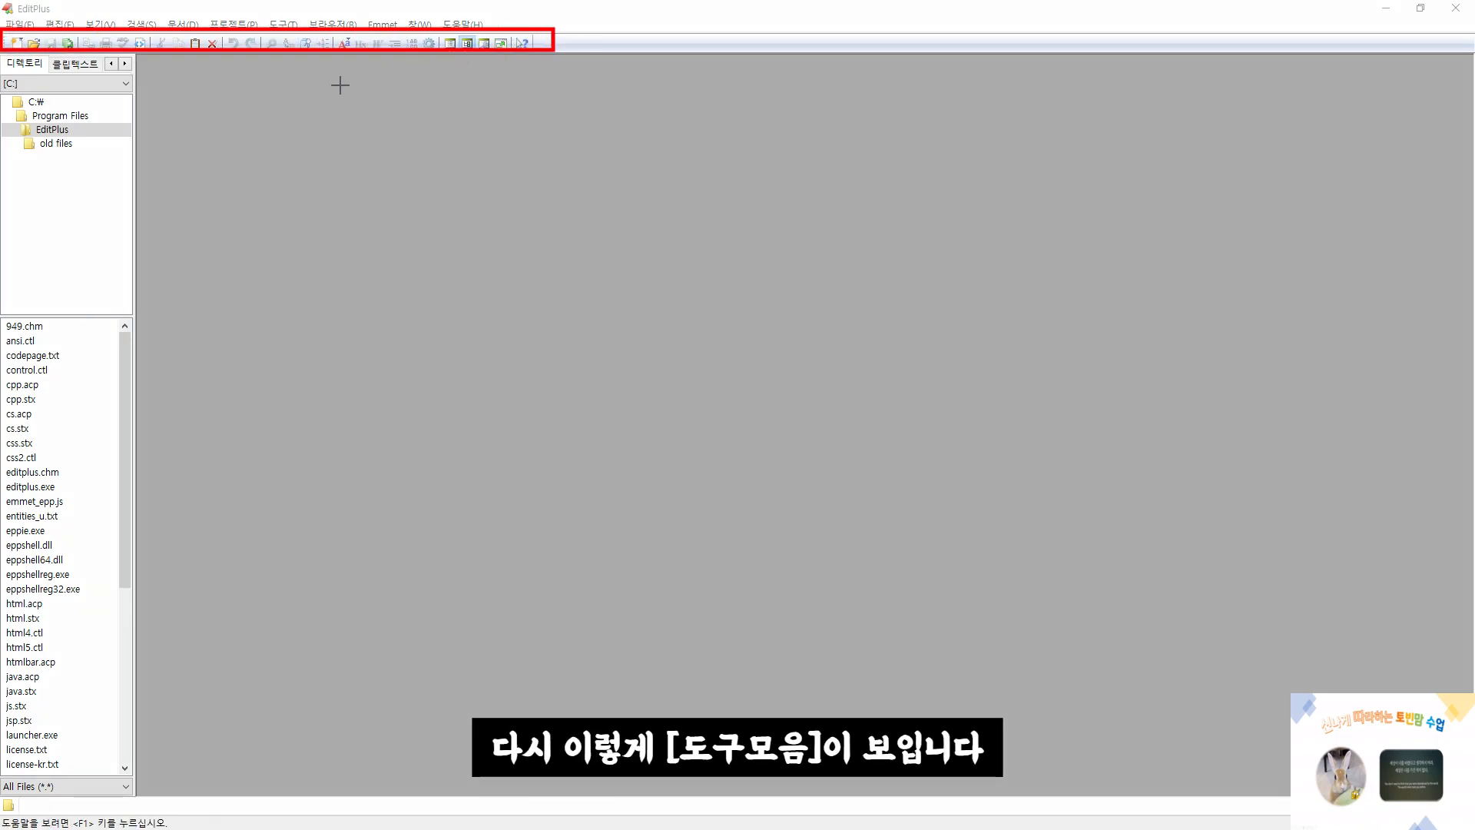
mouse_move(2, 57)
mouse_down()
mouse_move(39, 223)
mouse_move(95, 701)
mouse_move(137, 802)
mouse_up()
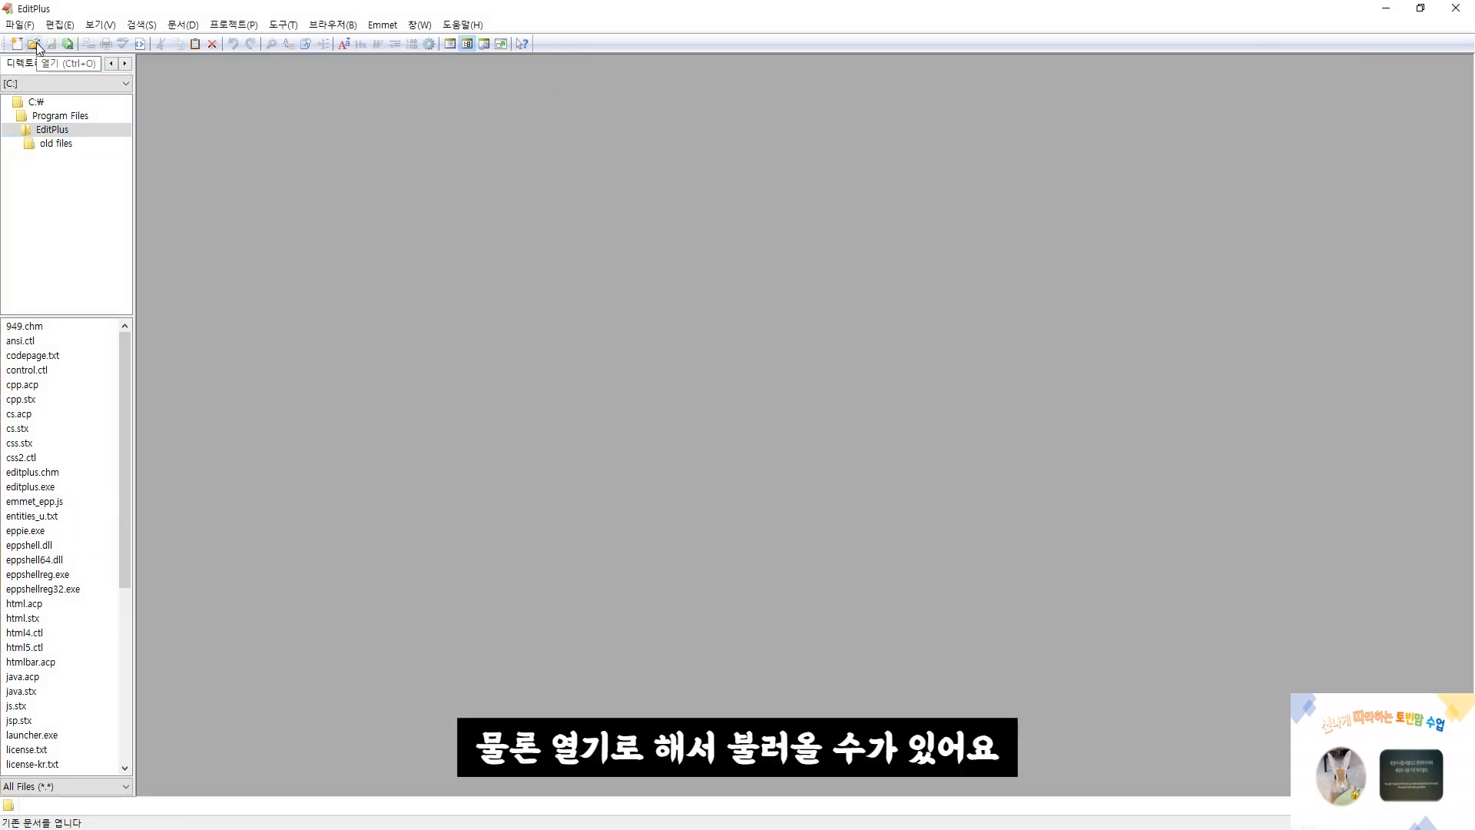
Hide the directory window (디렉토리 창) and show it again
click(106, 26)
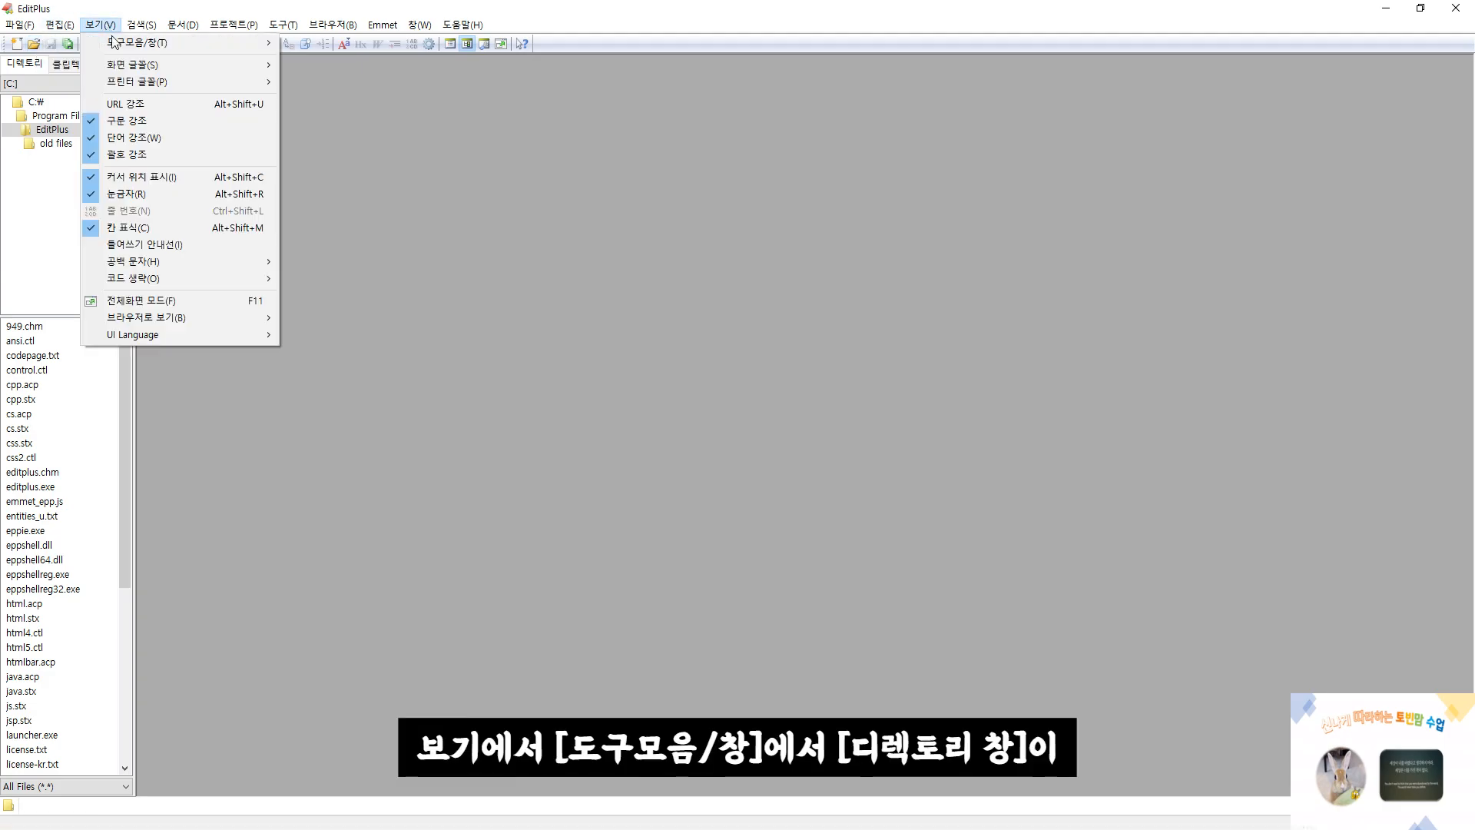
mouse_move(136, 44)
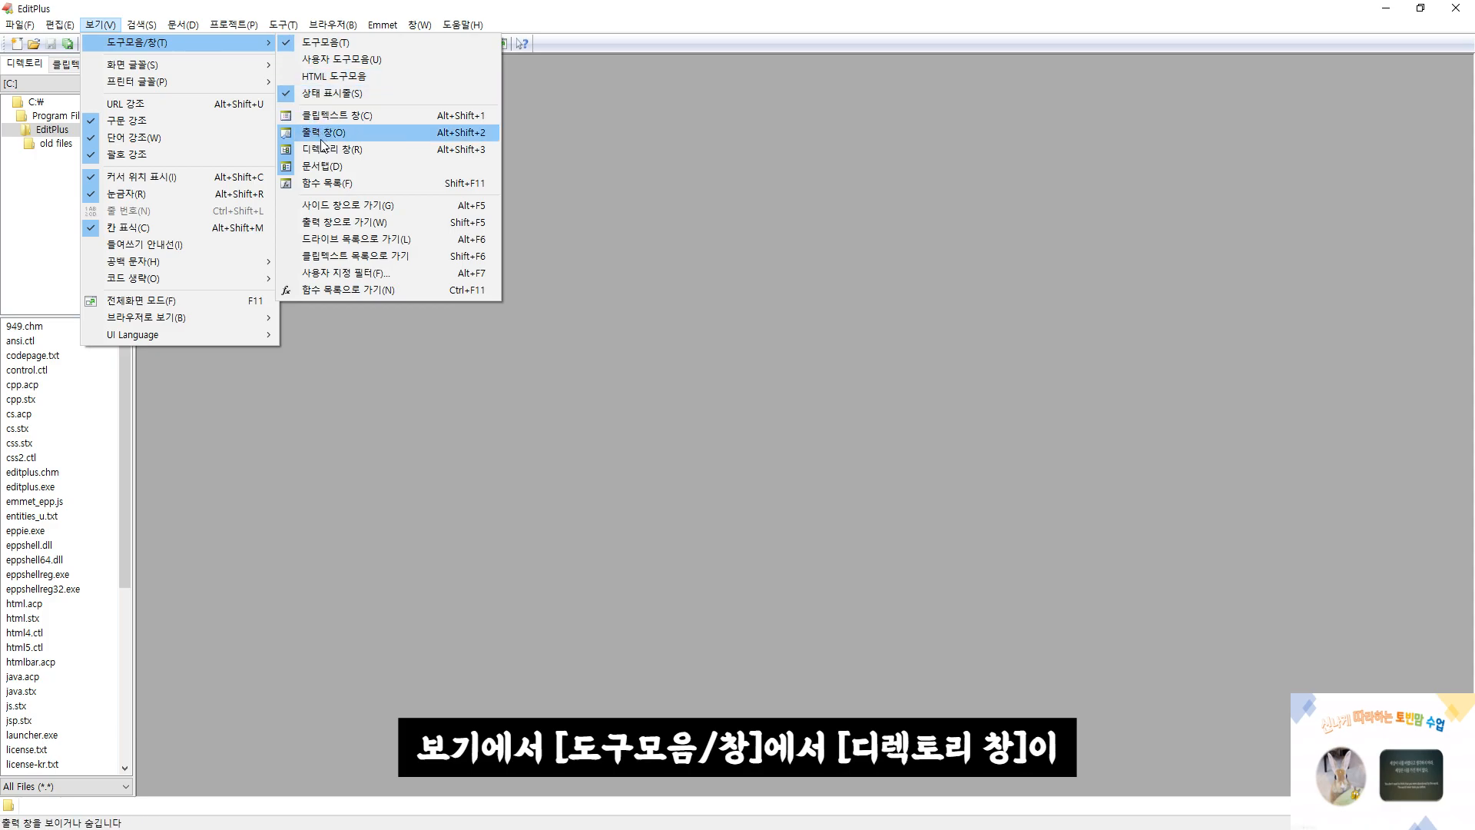
click(321, 150)
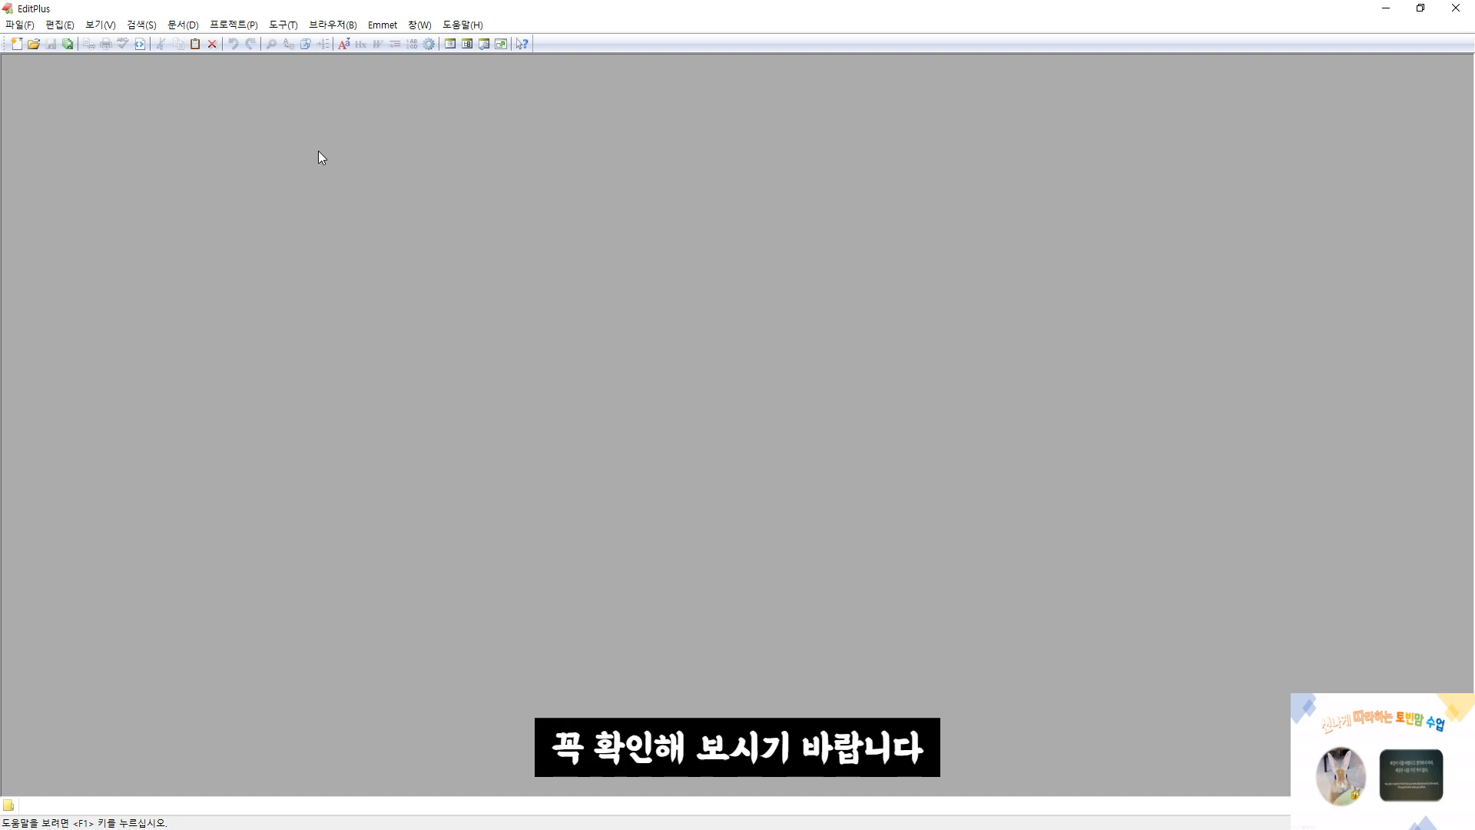
click(86, 28)
mouse_move(105, 47)
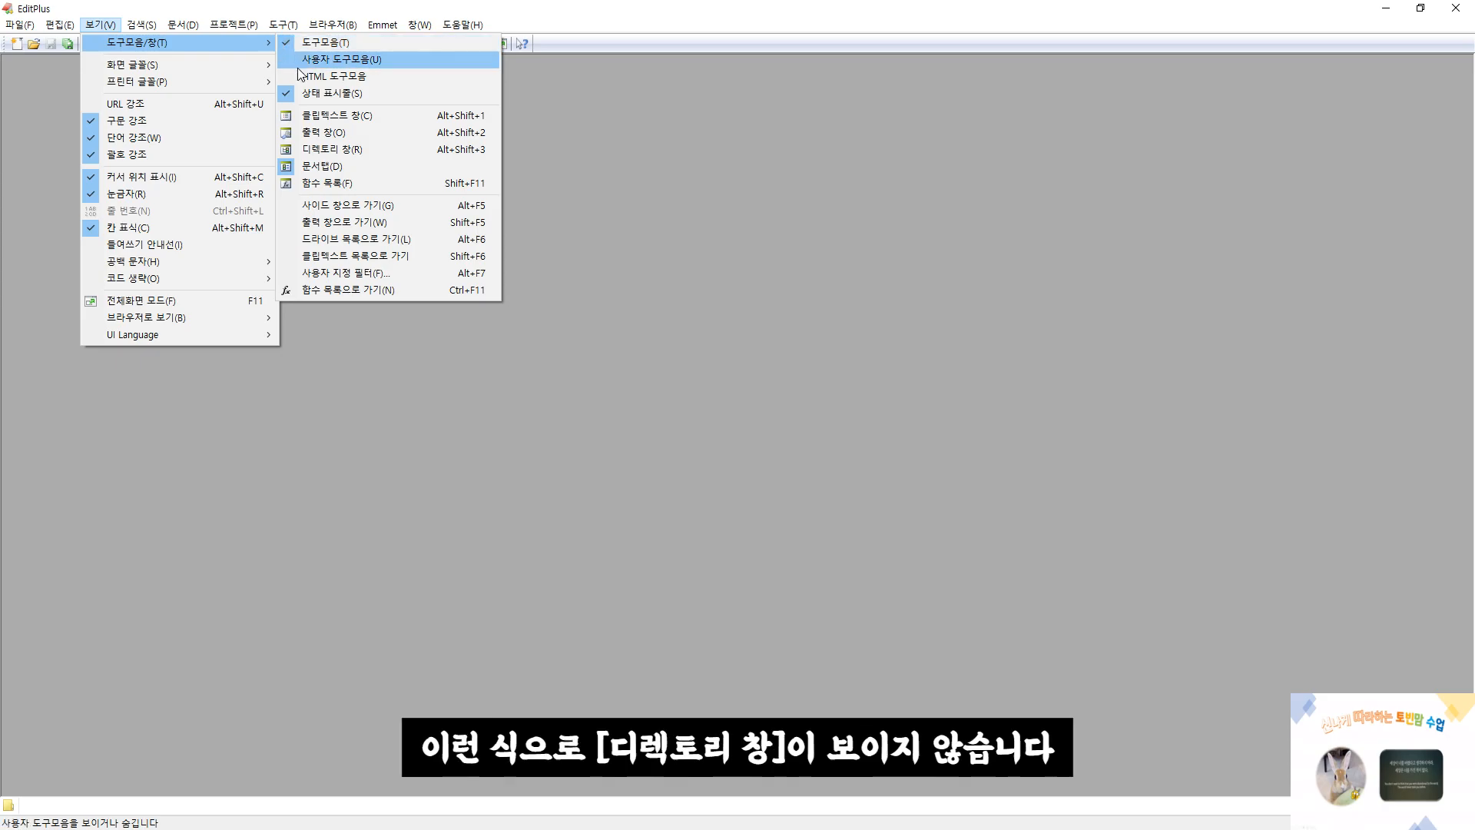
click(319, 151)
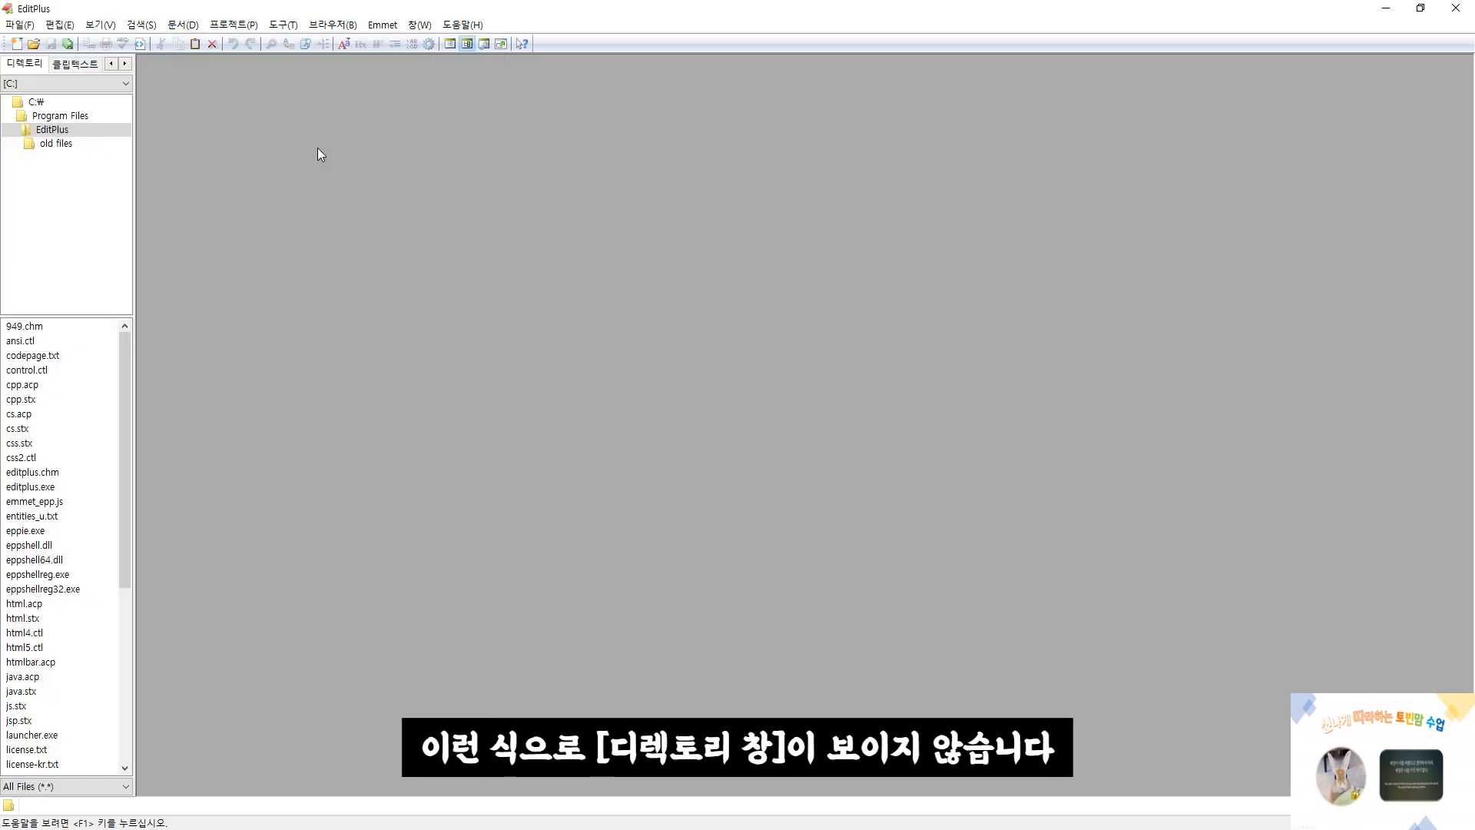
In the general preferences, enable XHTML tags (XHTML 태그 사용) and turn off reloading working files at startup (시작할 때 작업 파일 다시 로드)
click(281, 27)
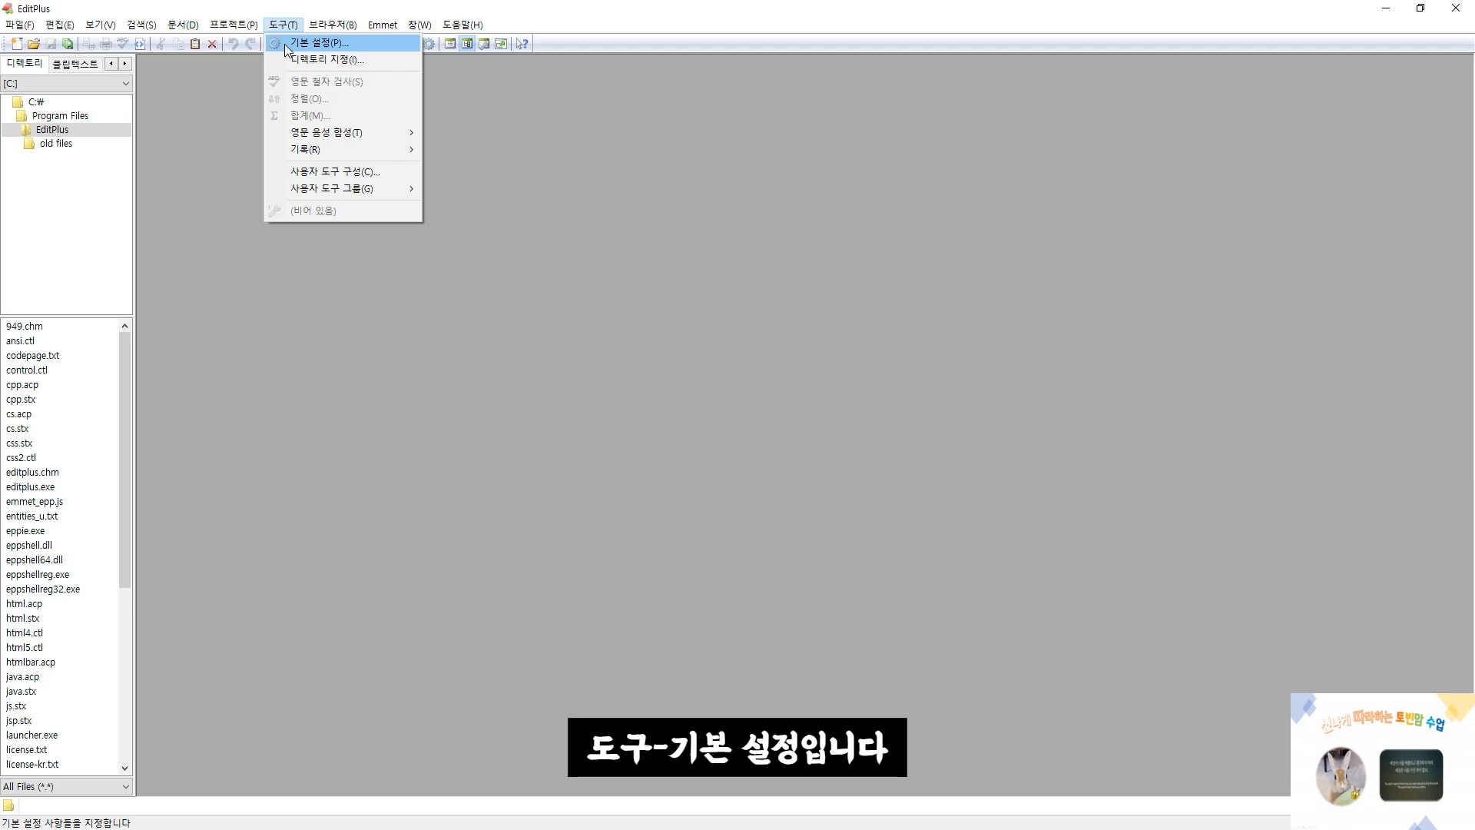
click(287, 45)
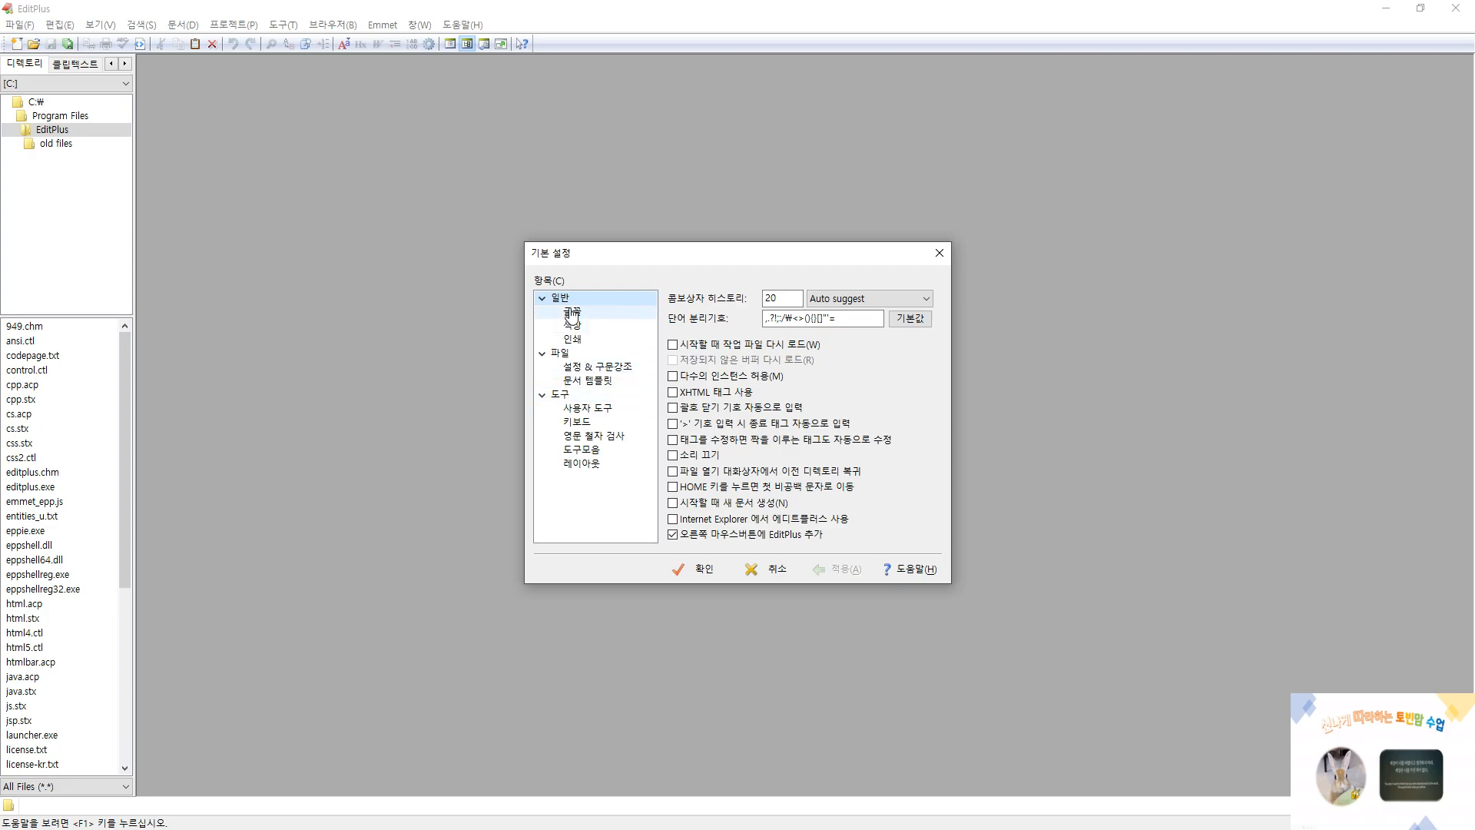
click(673, 344)
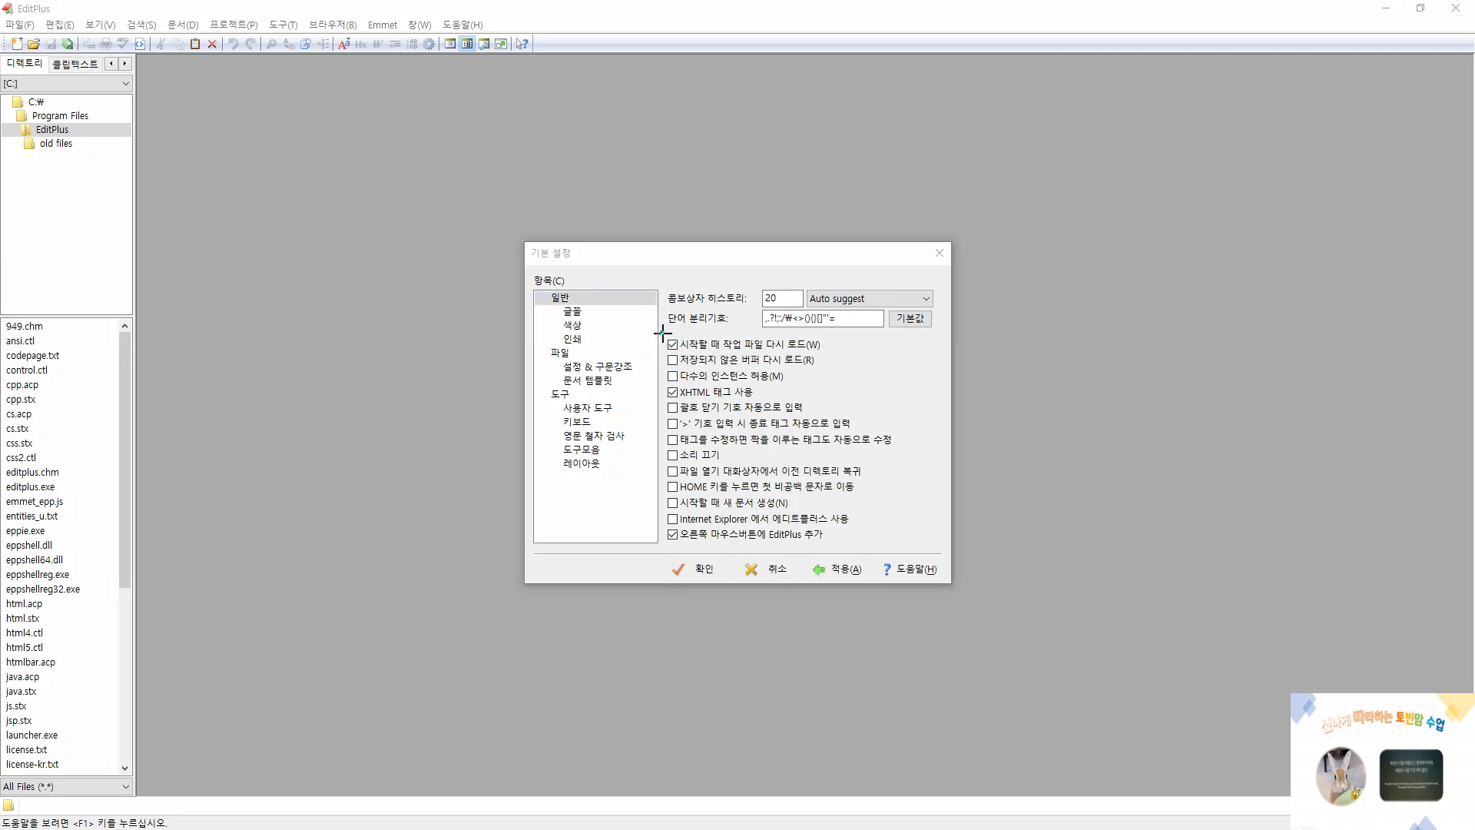
mouse_move(662, 333)
mouse_down()
mouse_move(707, 352)
mouse_move(837, 357)
mouse_up()
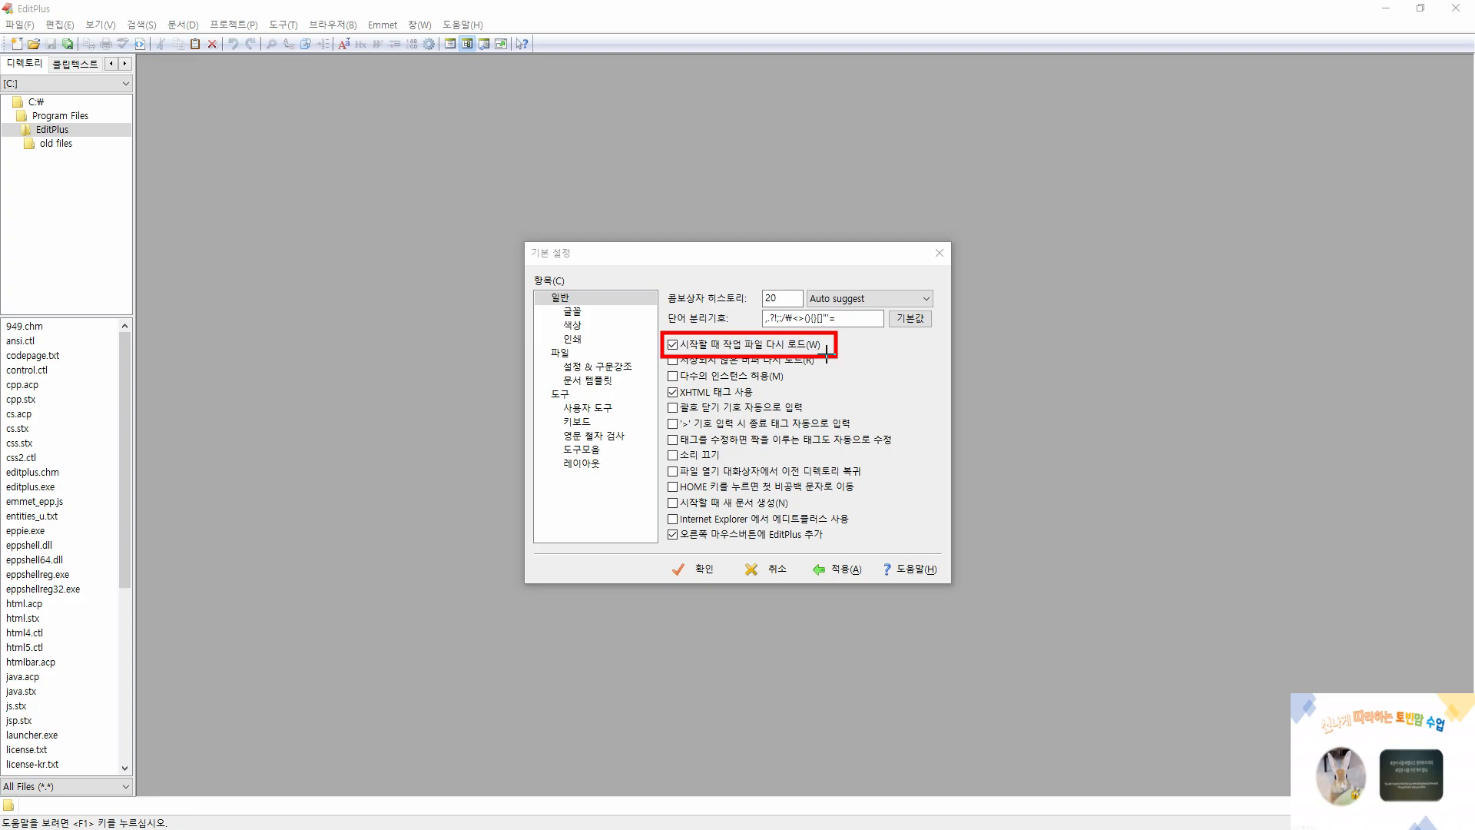
click(673, 345)
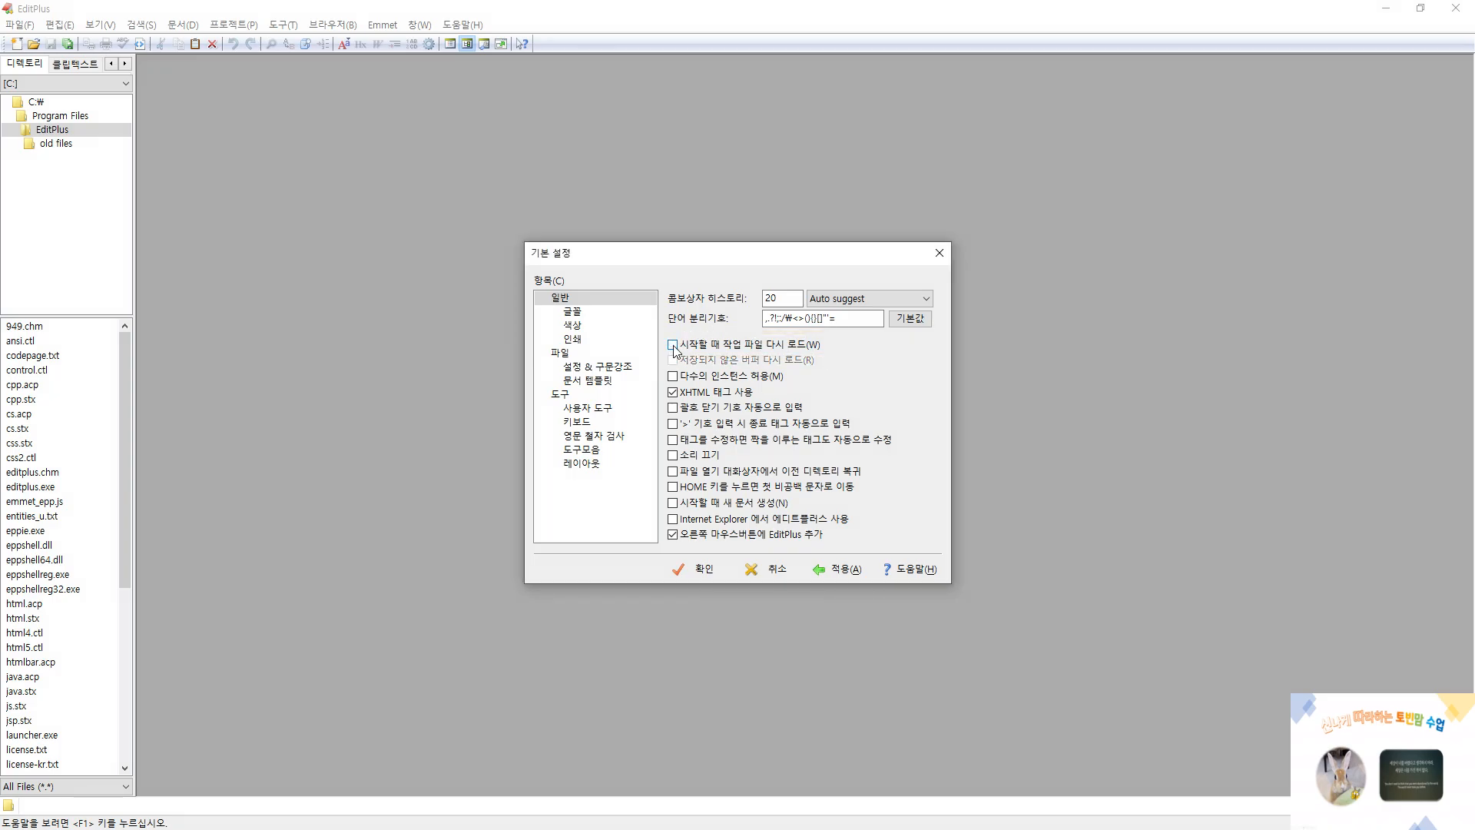
key(ctrl+2)
drag(663, 381, 765, 398)
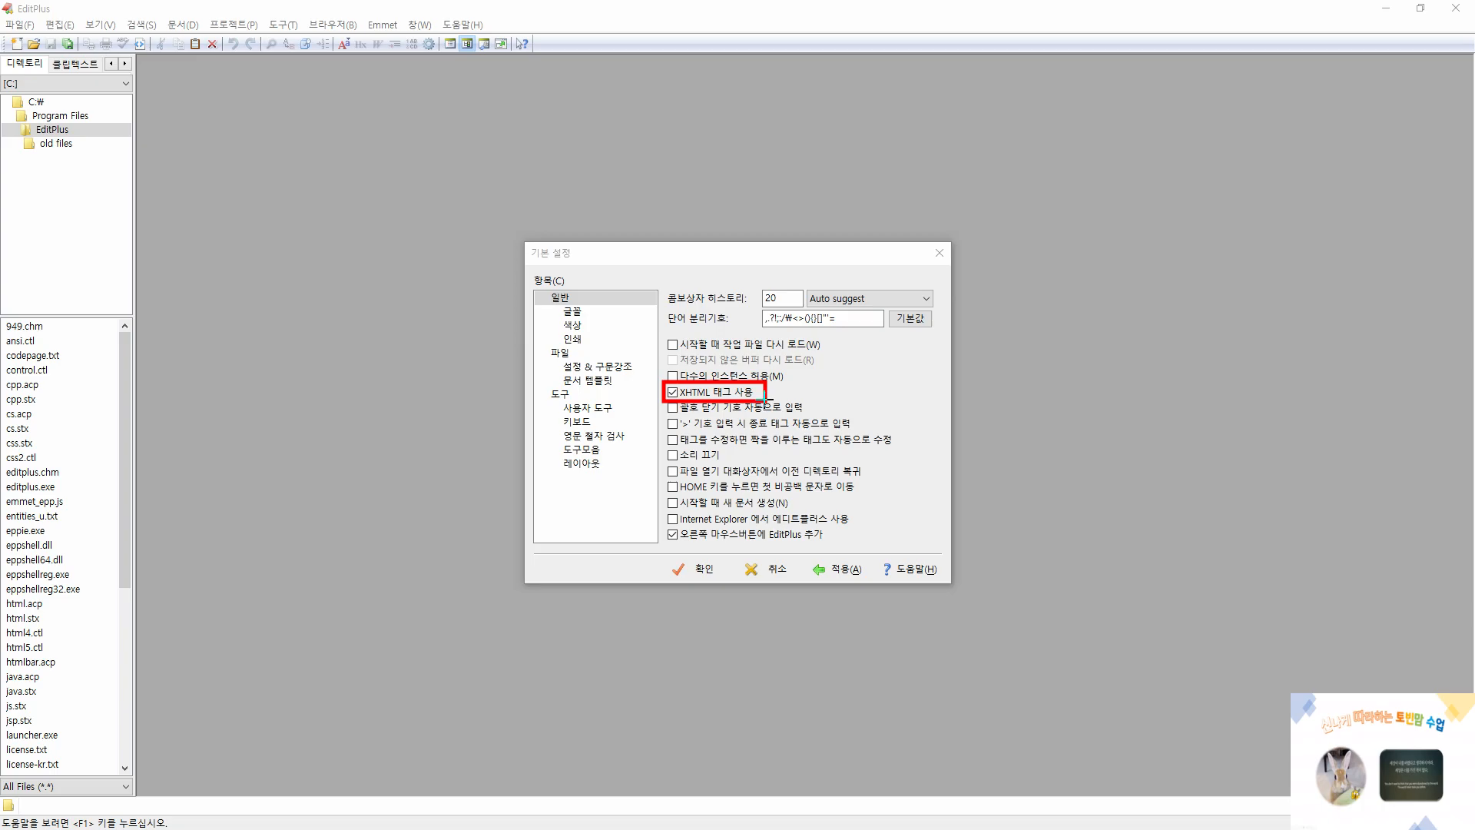
drag(660, 525, 828, 547)
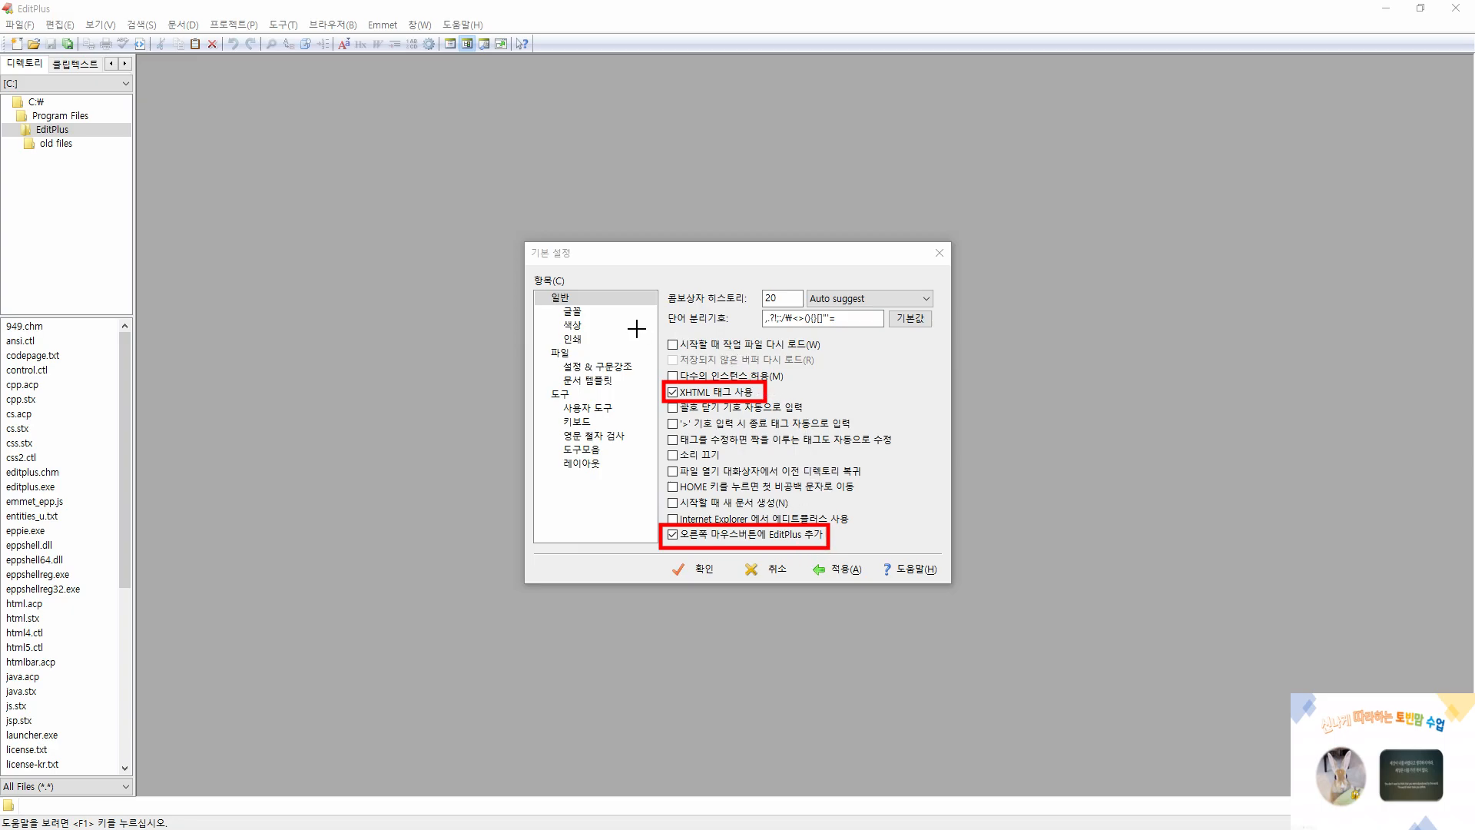
drag(662, 333, 823, 355)
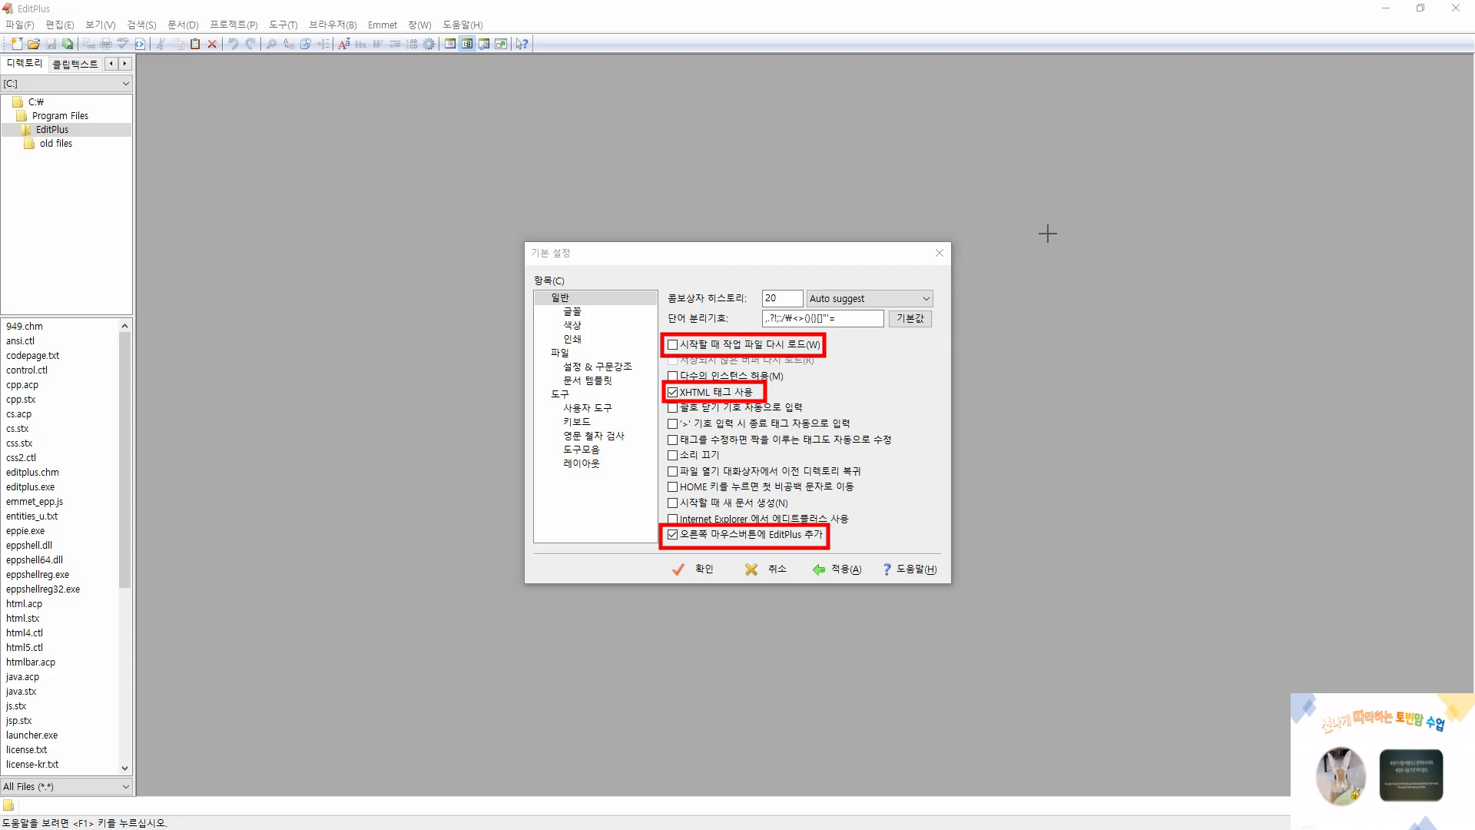
In the font preferences, try Corbel Bold for editor font 1 and settle on Consolas Bold at size 18
click(572, 312)
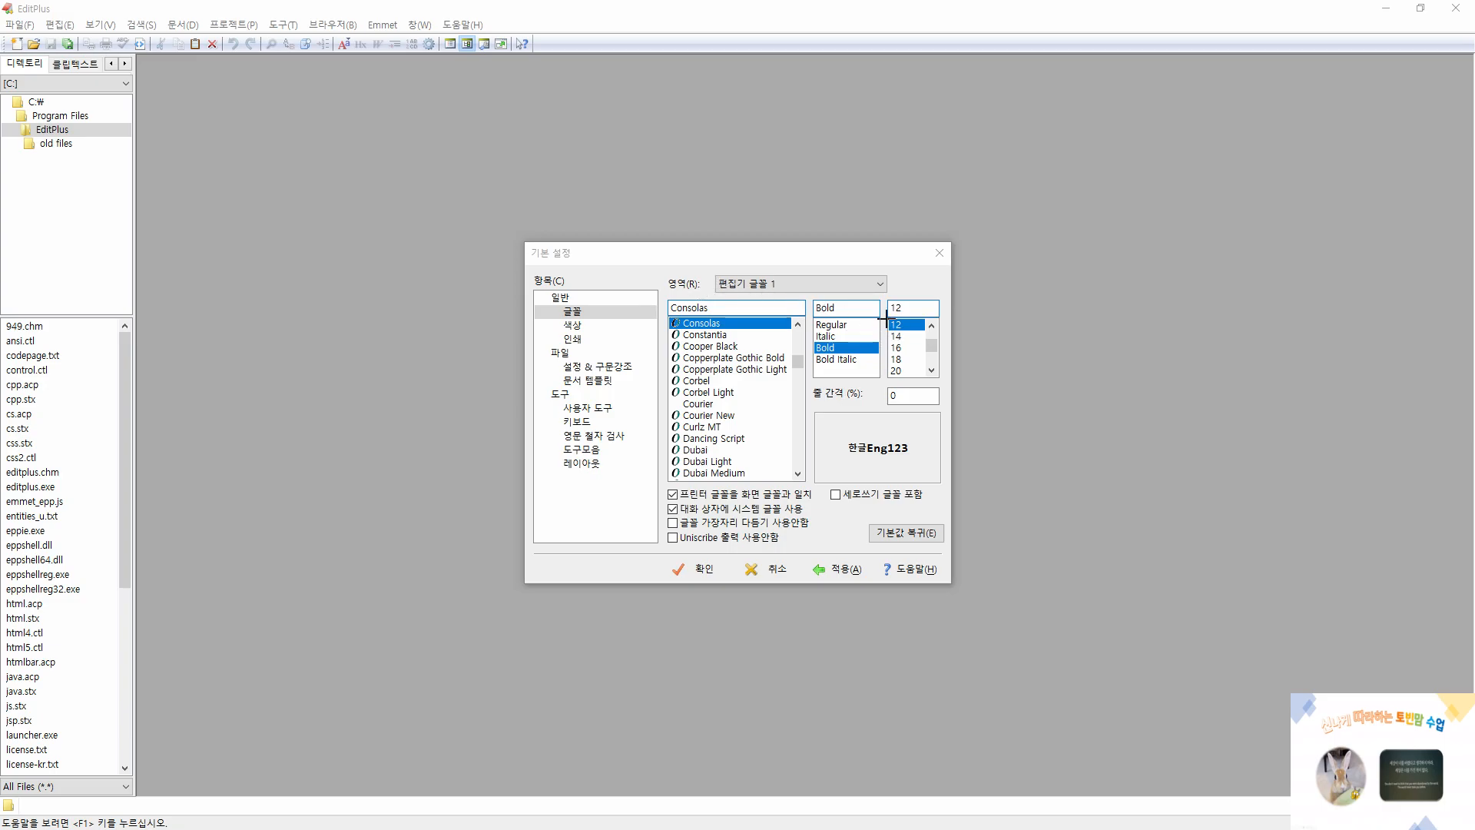
drag(886, 298, 924, 316)
drag(806, 338, 846, 357)
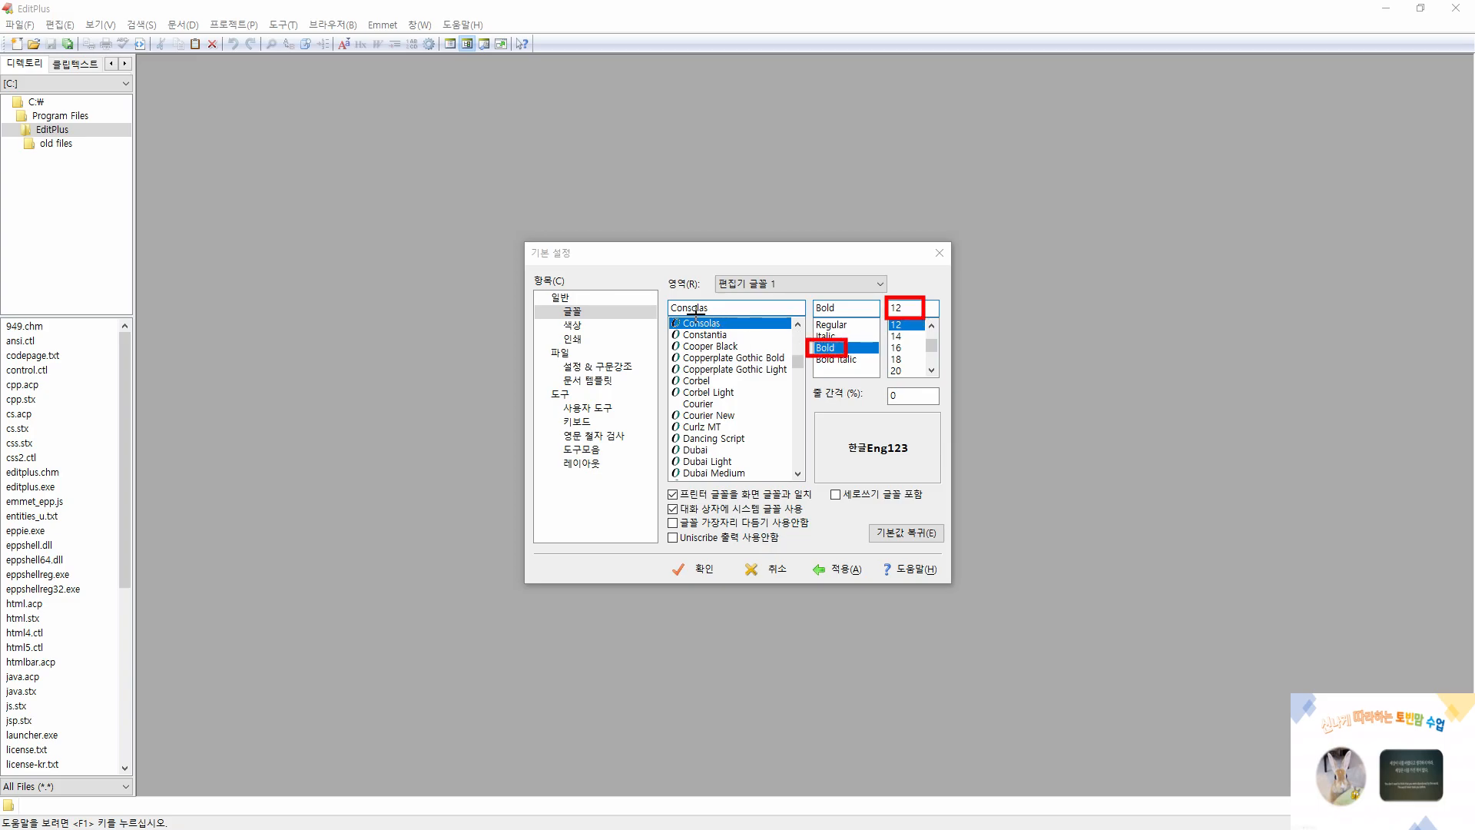
drag(662, 299, 730, 316)
key(Escape)
click(700, 382)
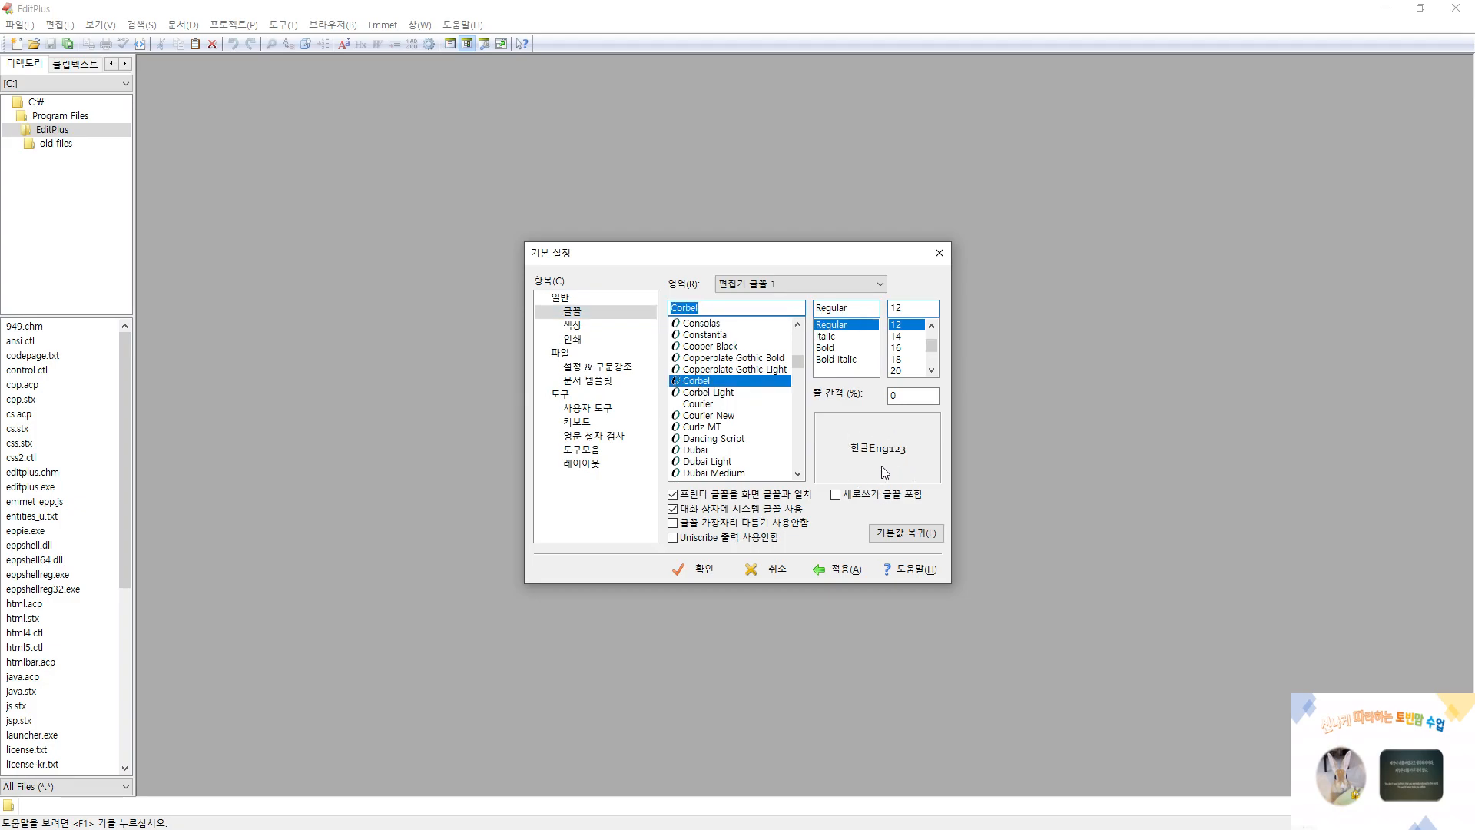
click(827, 351)
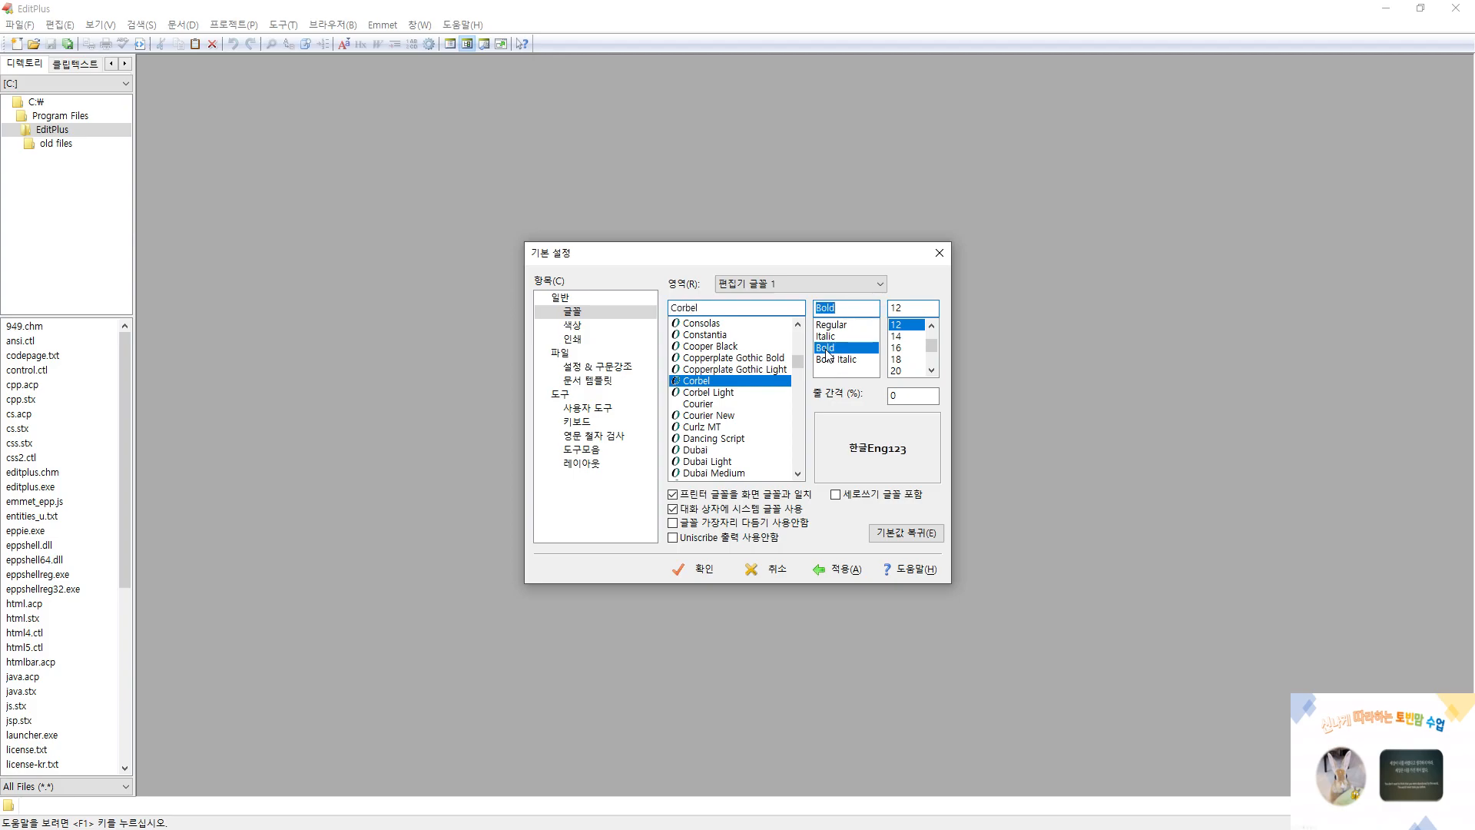
click(899, 360)
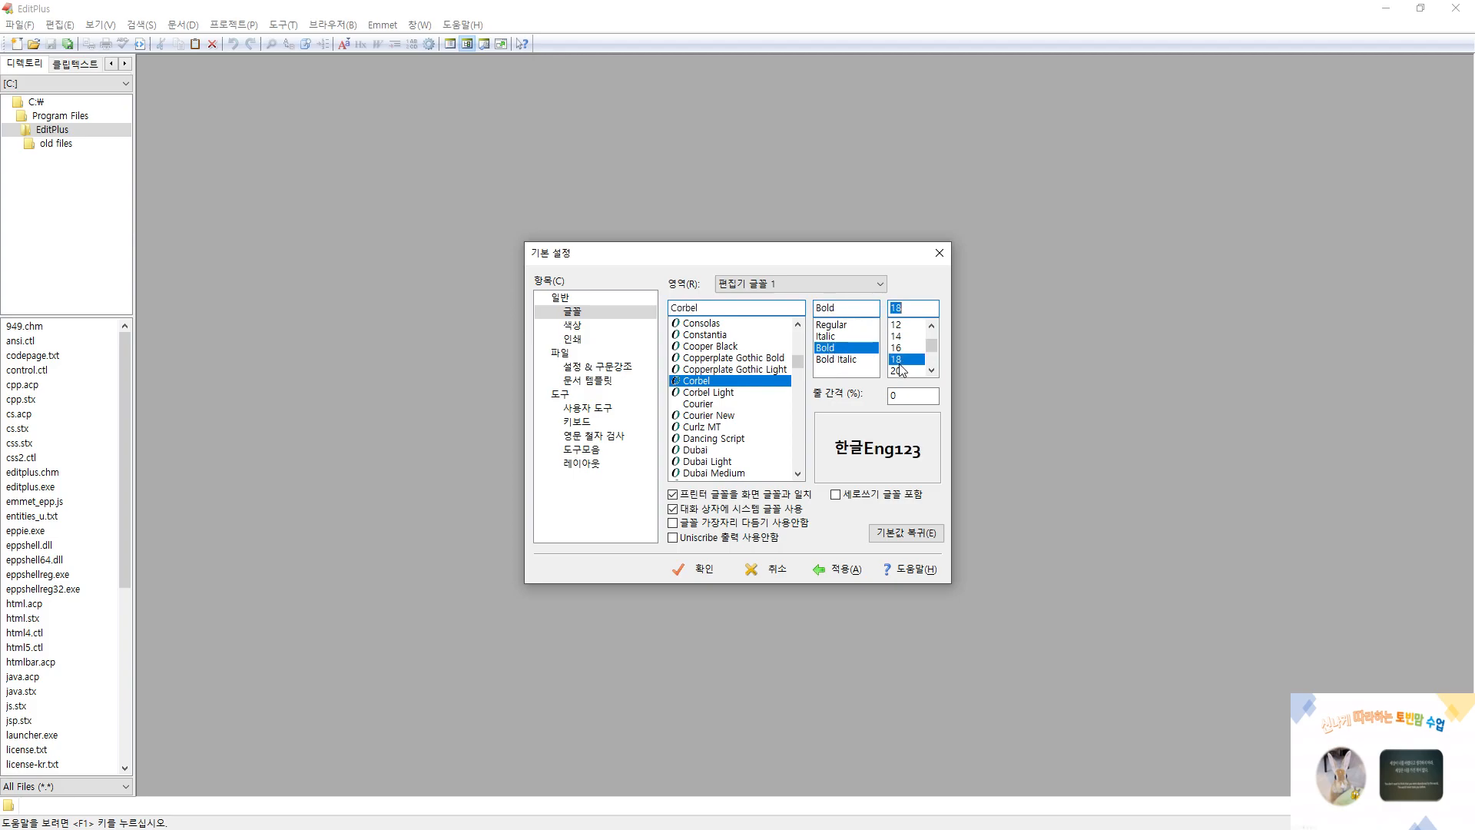
click(718, 325)
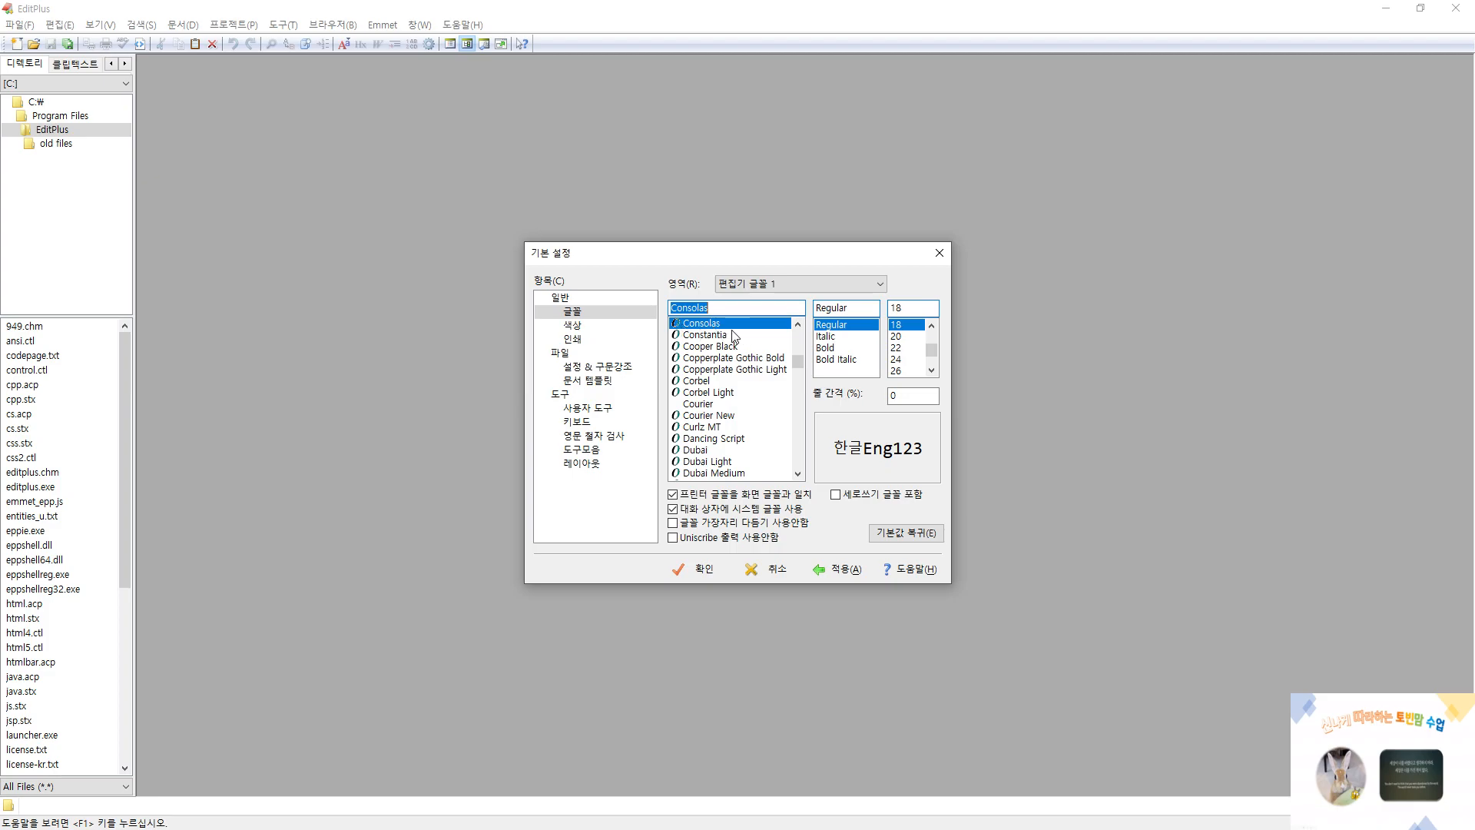
click(834, 349)
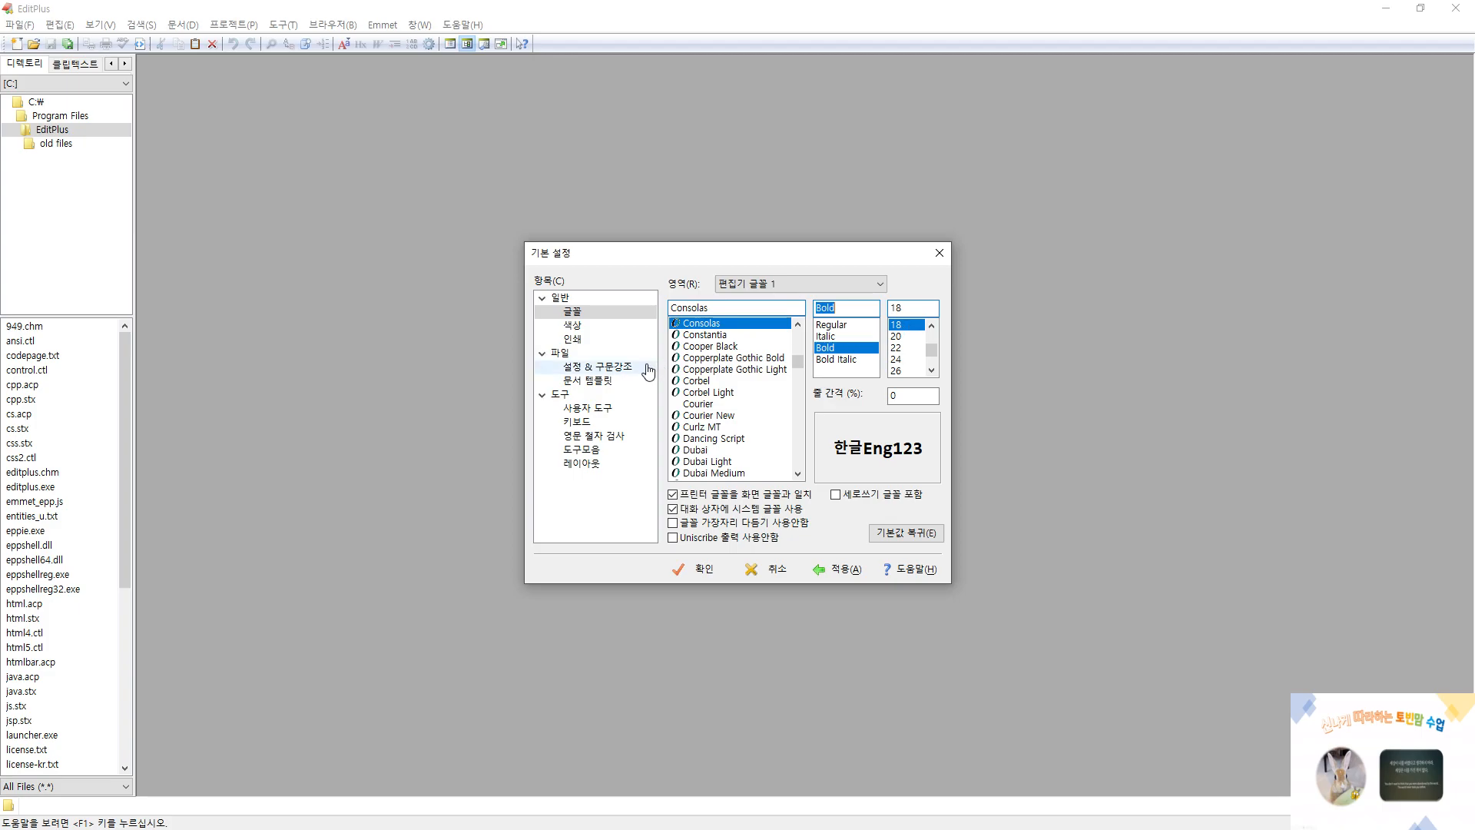
Review the color preferences, and the default encoding, save and backup options in the file preferences
click(574, 329)
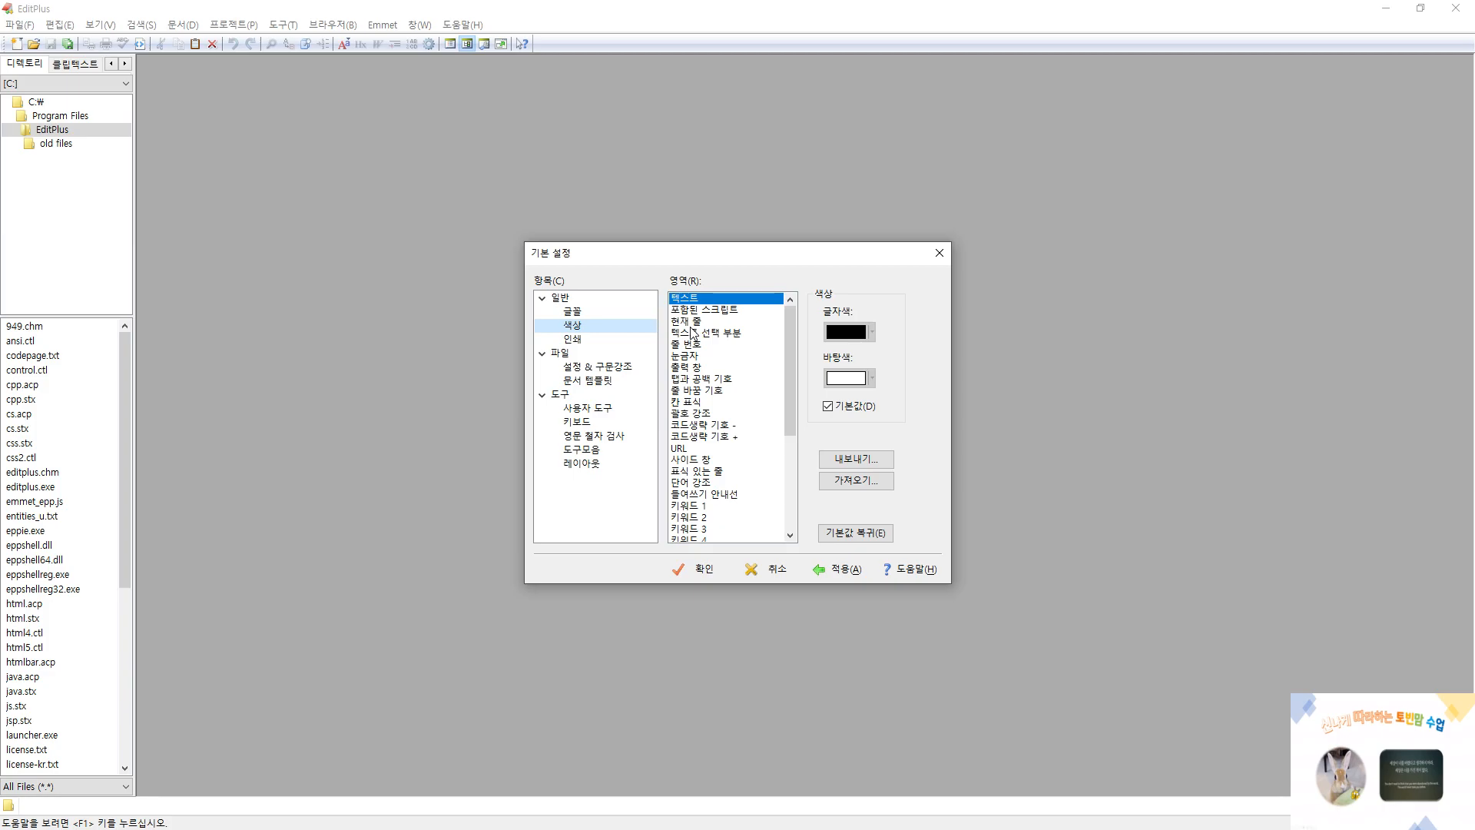
click(563, 357)
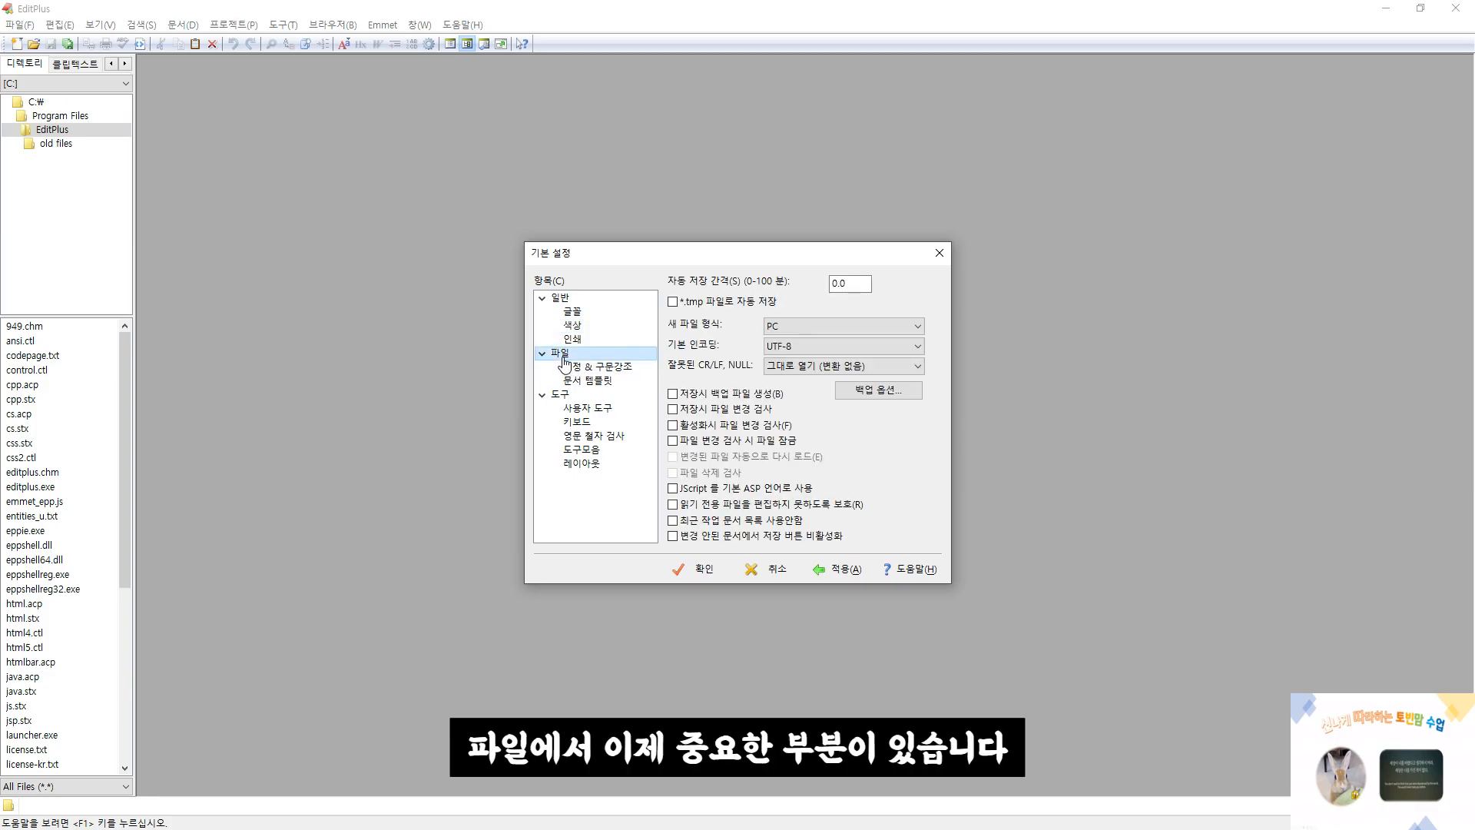
key(ctrl+2)
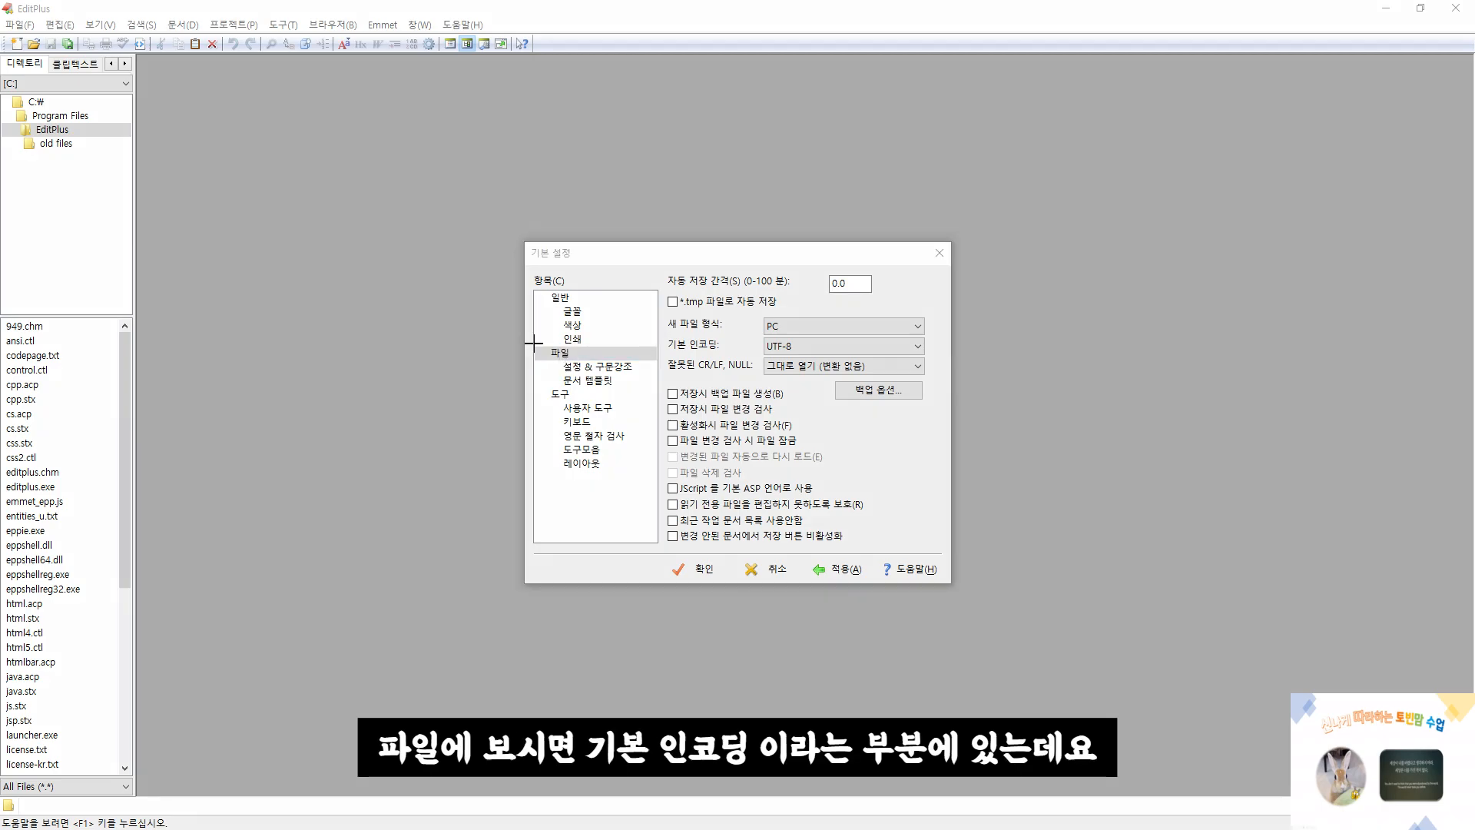
mouse_move(533, 343)
mouse_down()
mouse_move(591, 359)
mouse_move(939, 356)
mouse_up()
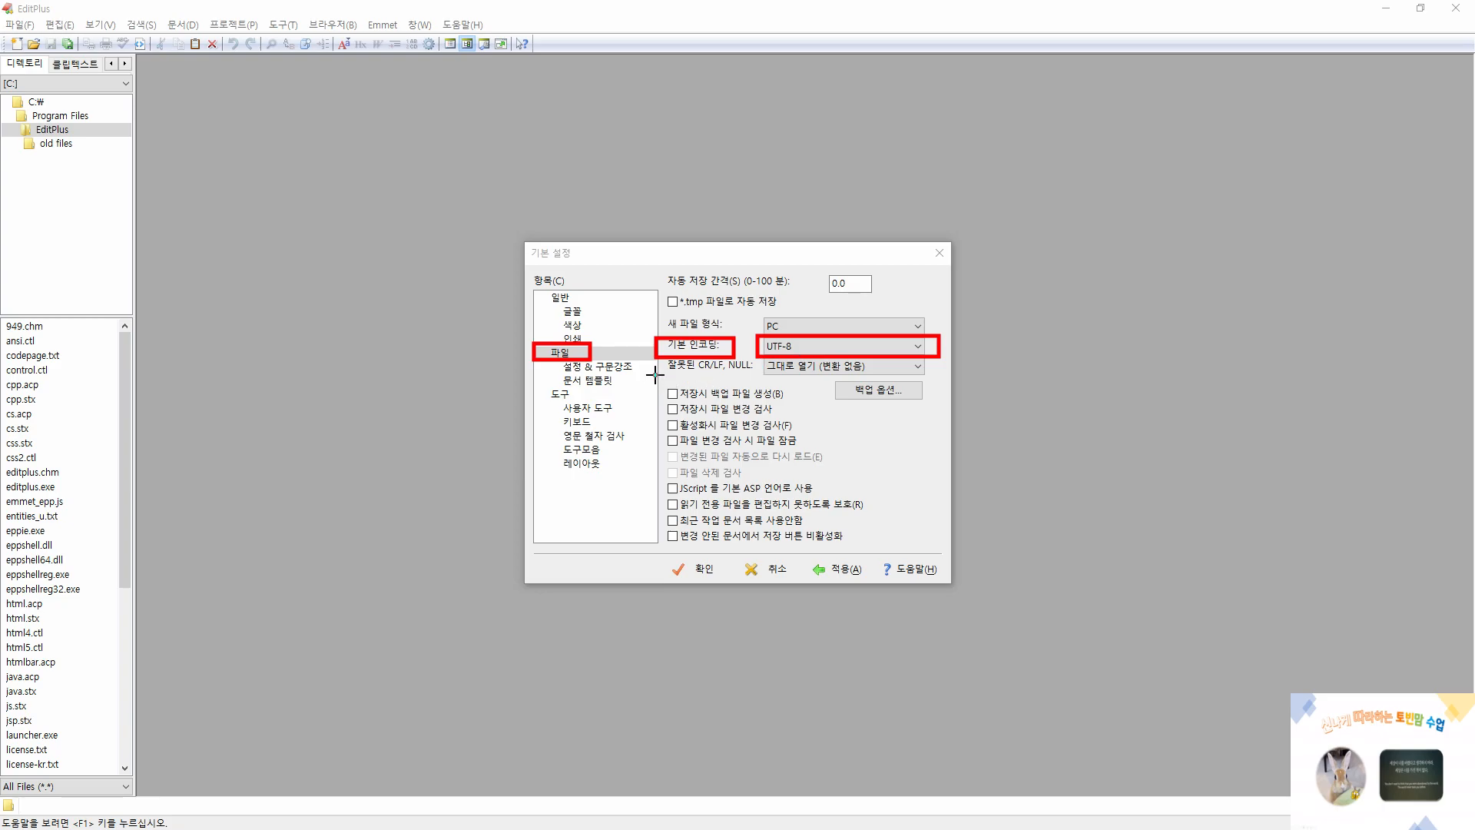
mouse_move(655, 375)
mouse_down()
mouse_move(763, 507)
mouse_move(844, 550)
mouse_move(864, 543)
mouse_up()
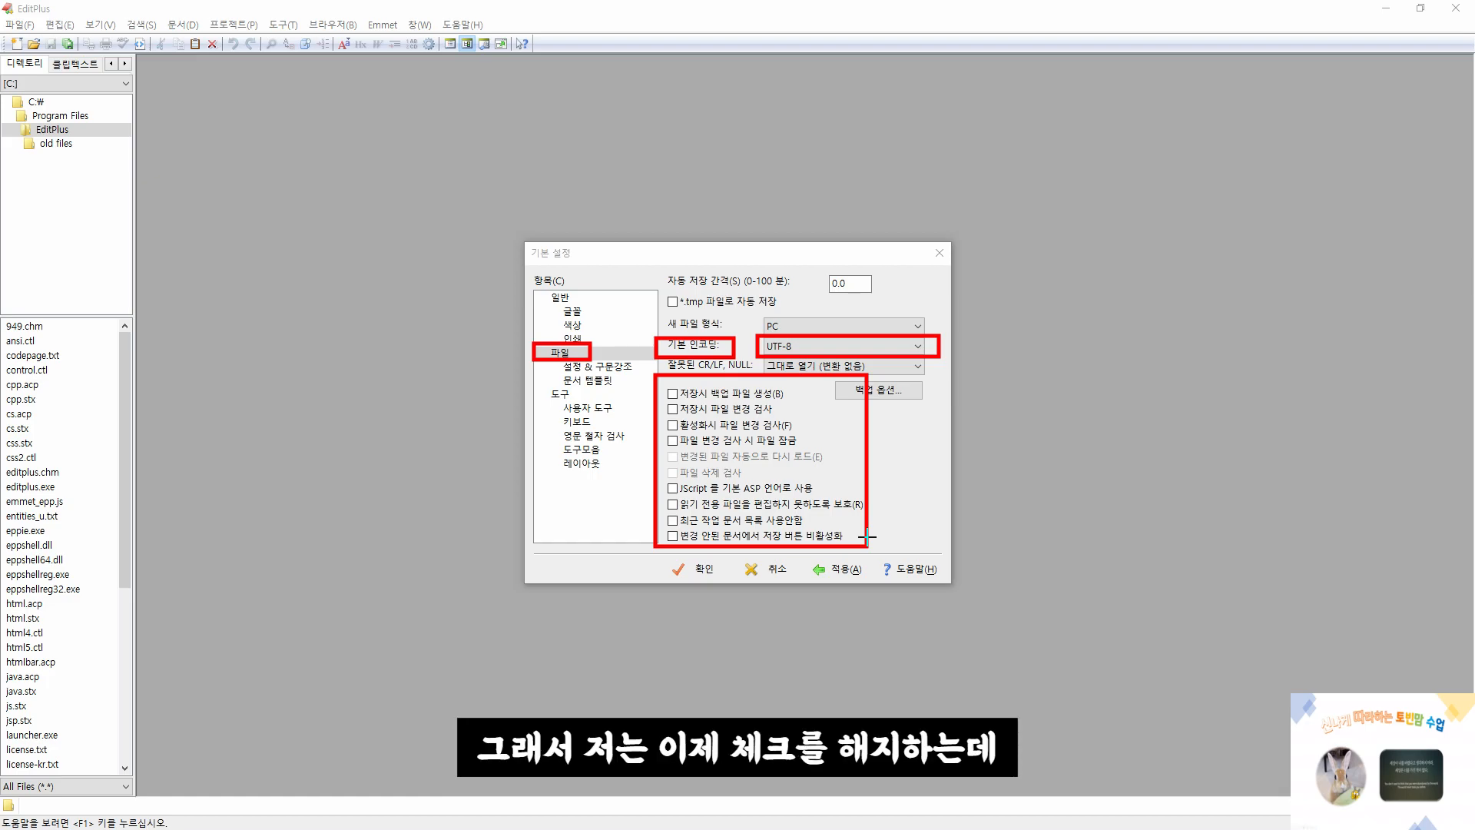
mouse_move(663, 379)
mouse_down()
mouse_move(684, 450)
mouse_move(682, 548)
mouse_up()
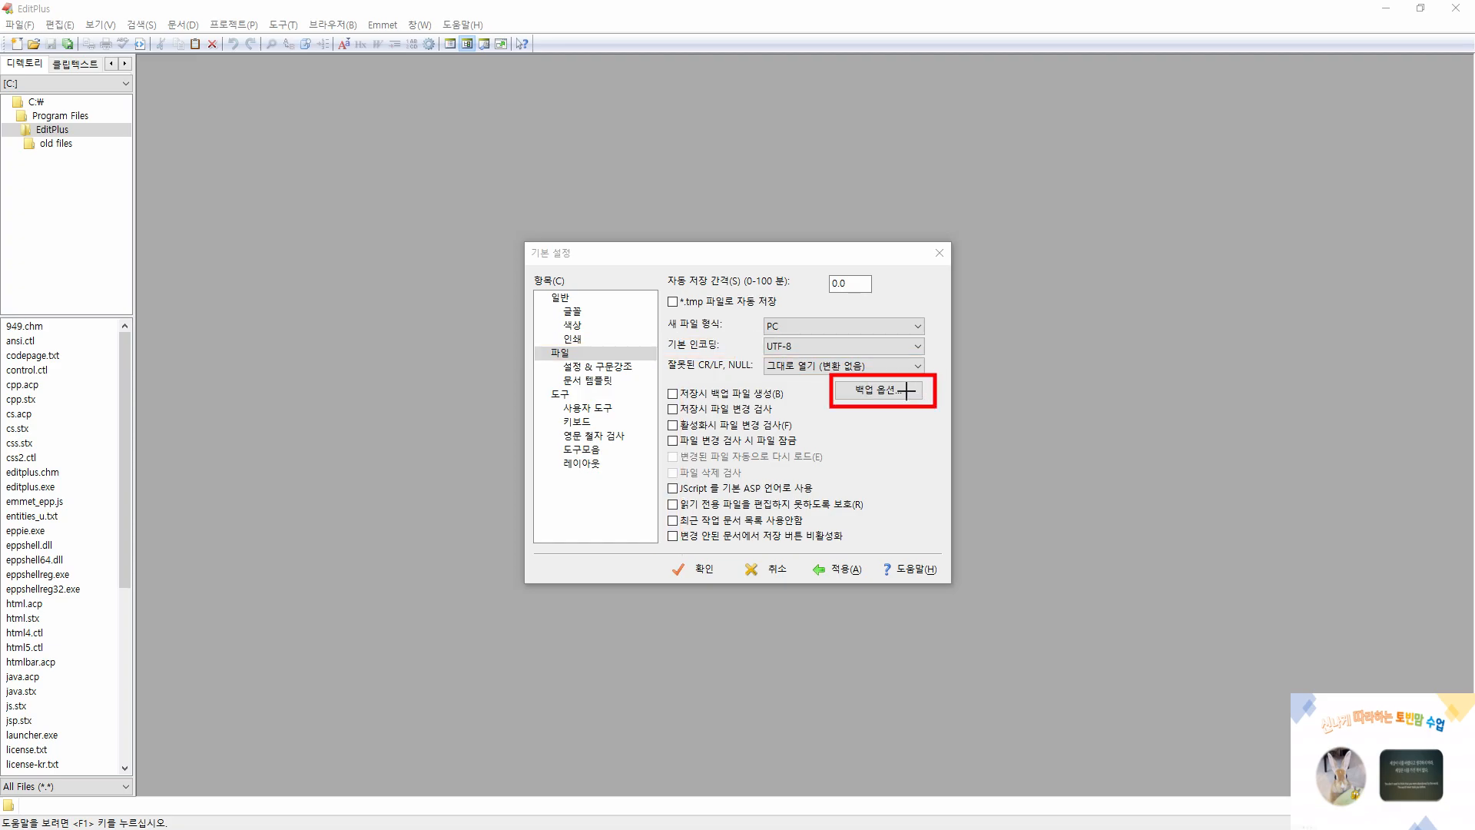
Review the backup options (백업 옵션), including remote file backups in the backup directory and the backup-on-save settings, and accept the dialog
key(Escape)
click(898, 394)
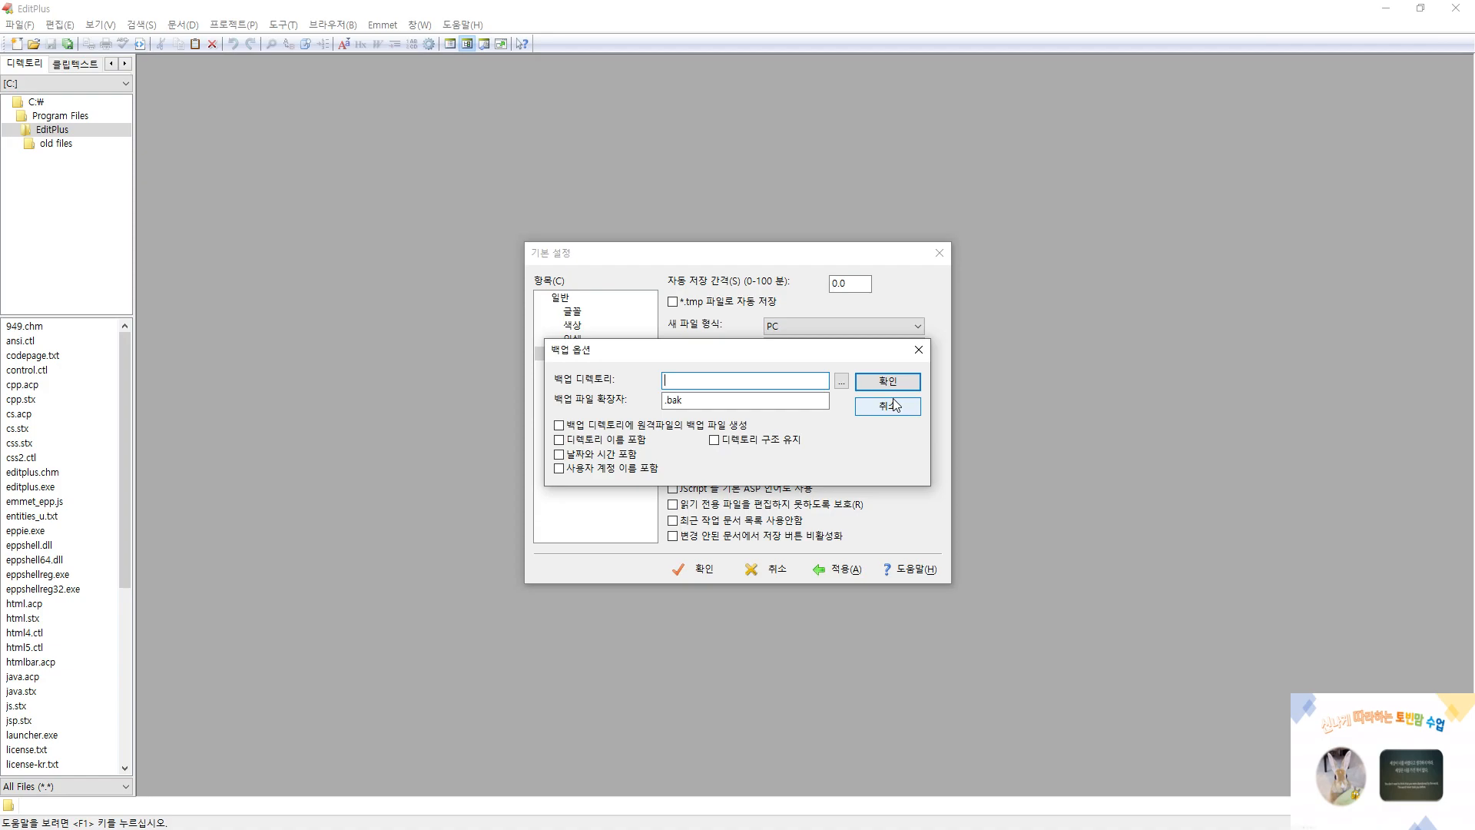
key(ctrl+2)
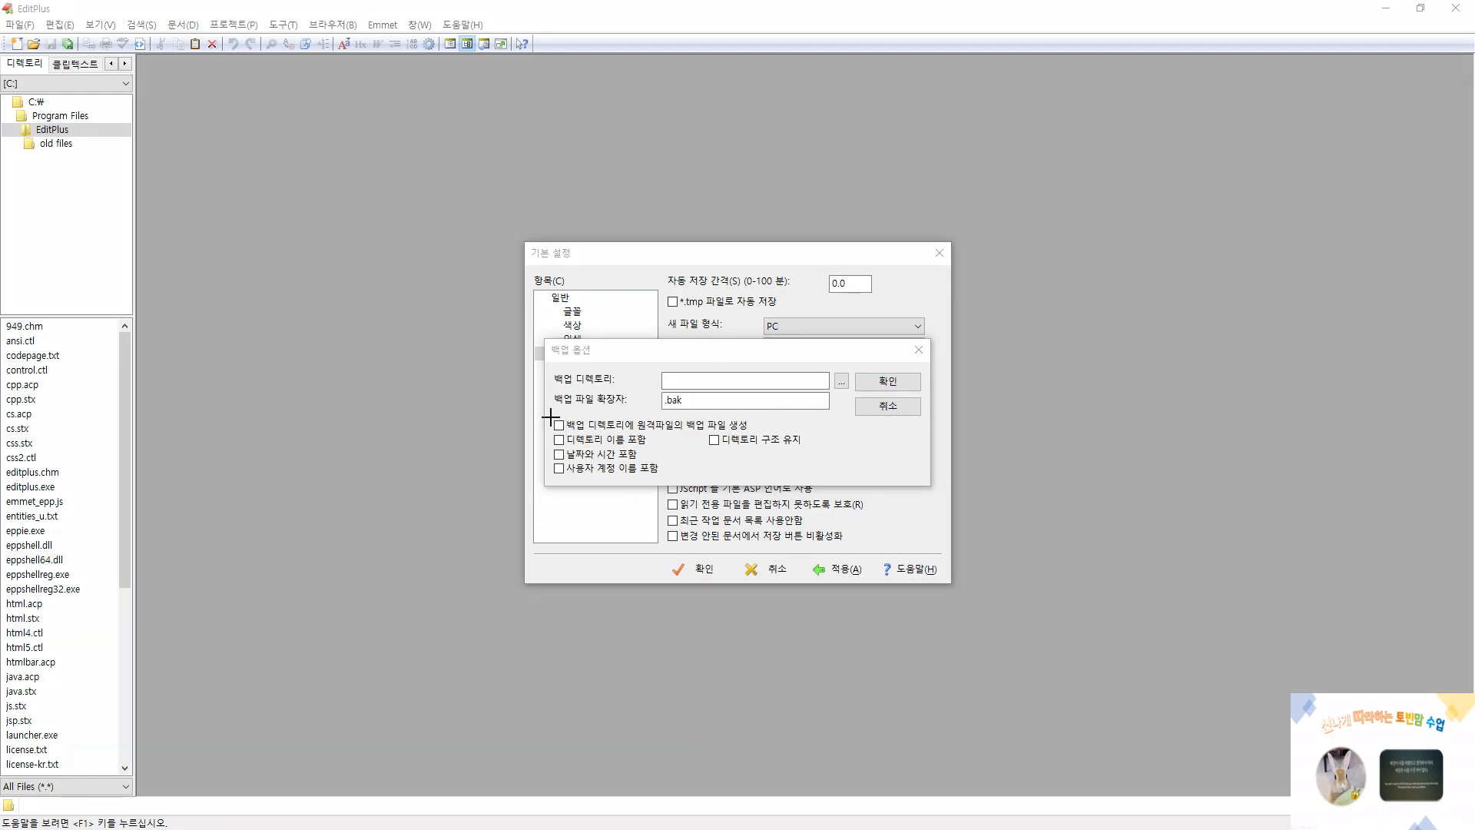
mouse_move(544, 412)
mouse_down()
mouse_move(559, 428)
mouse_move(759, 433)
mouse_up()
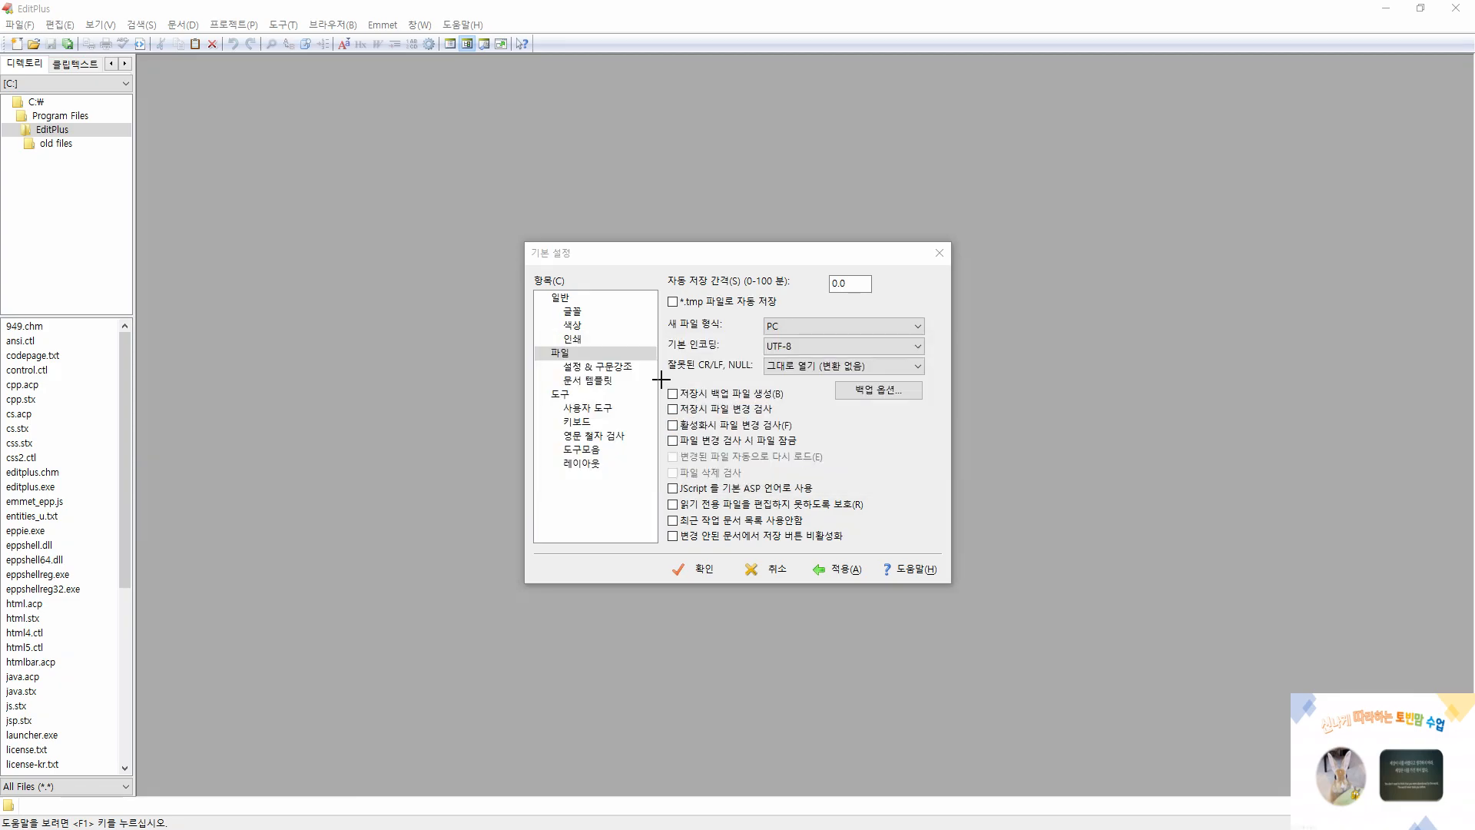
drag(660, 379, 828, 542)
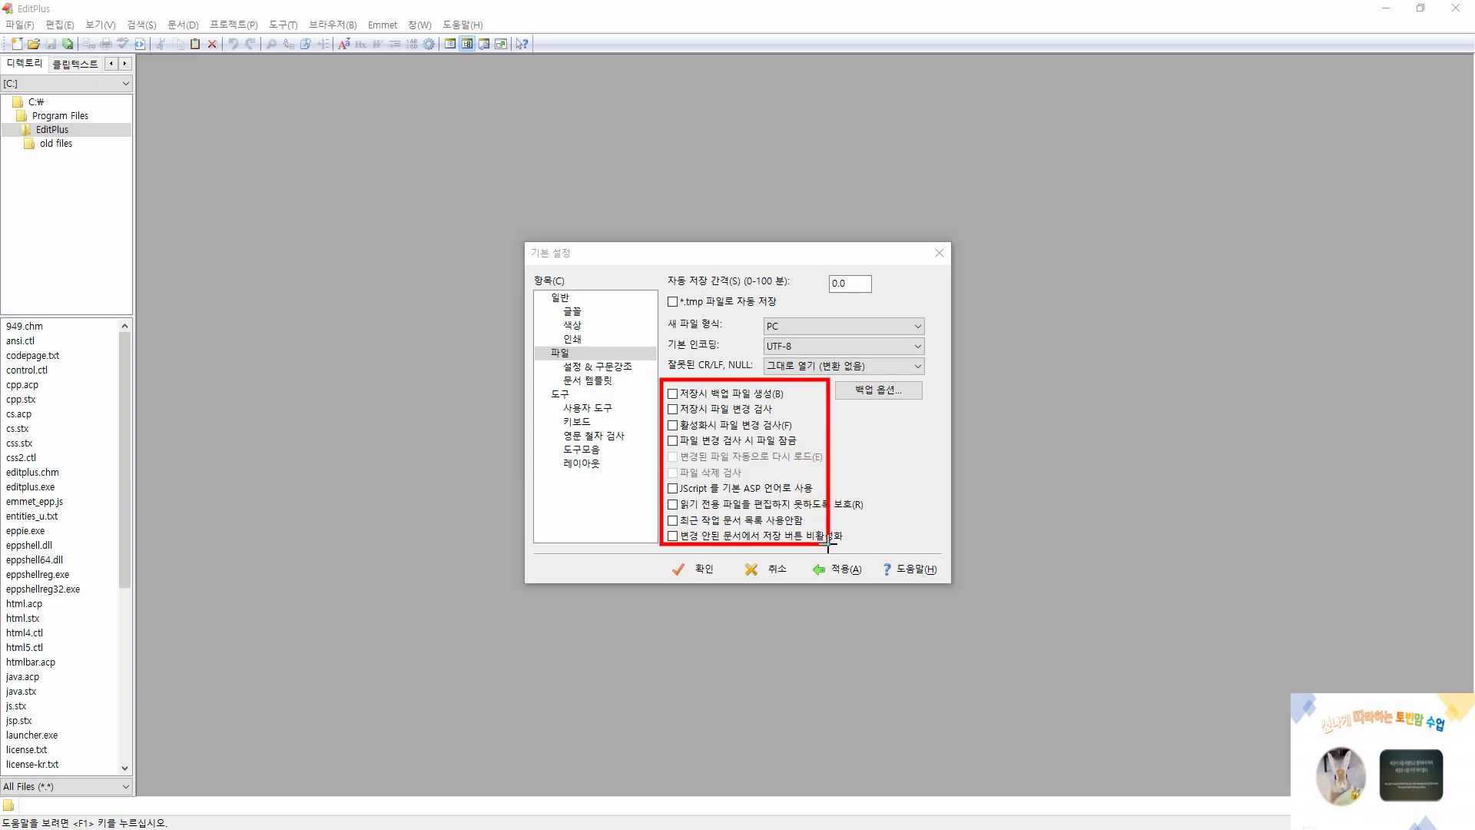
click(877, 391)
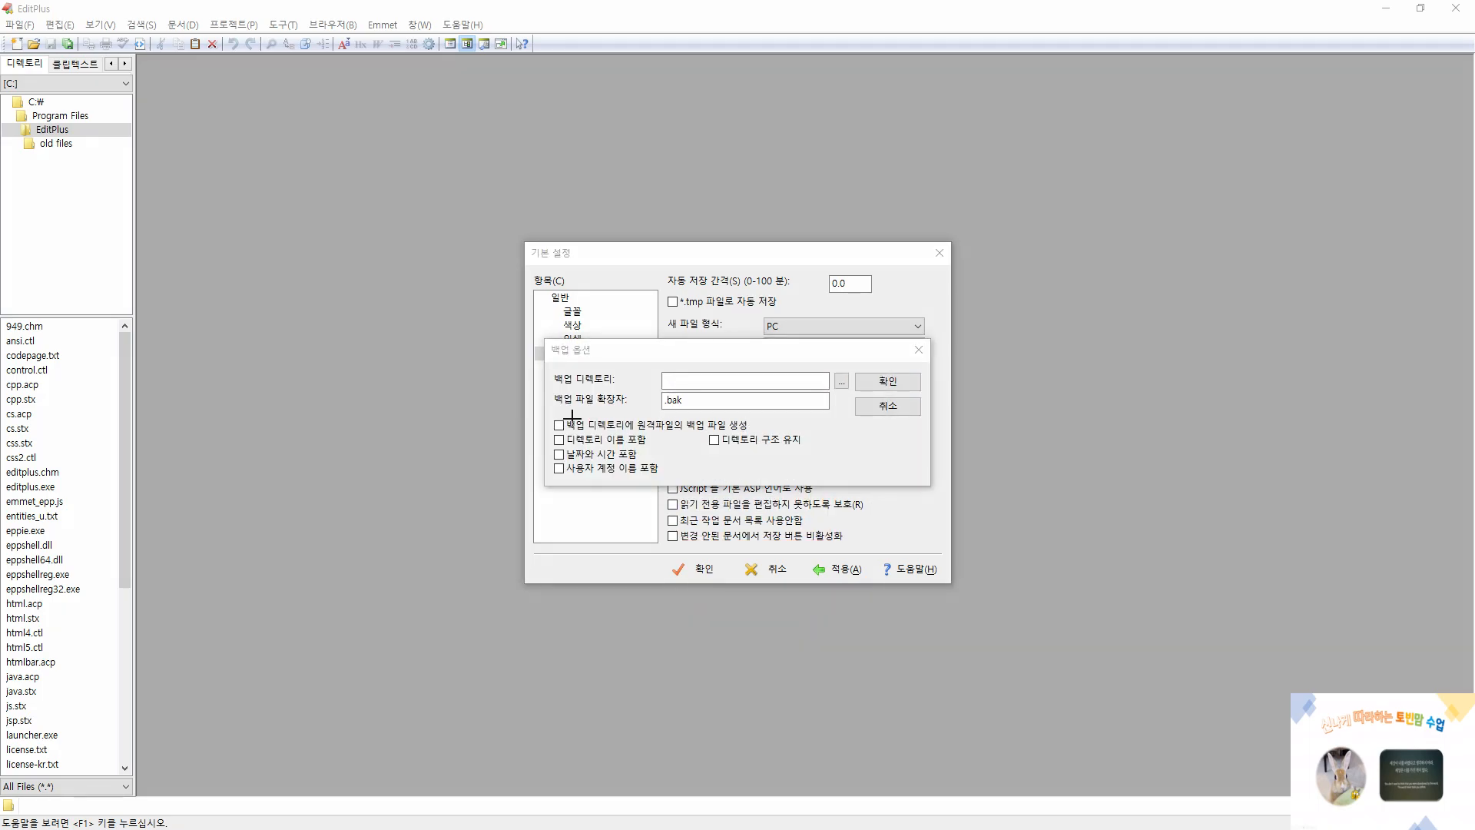
drag(544, 416, 763, 434)
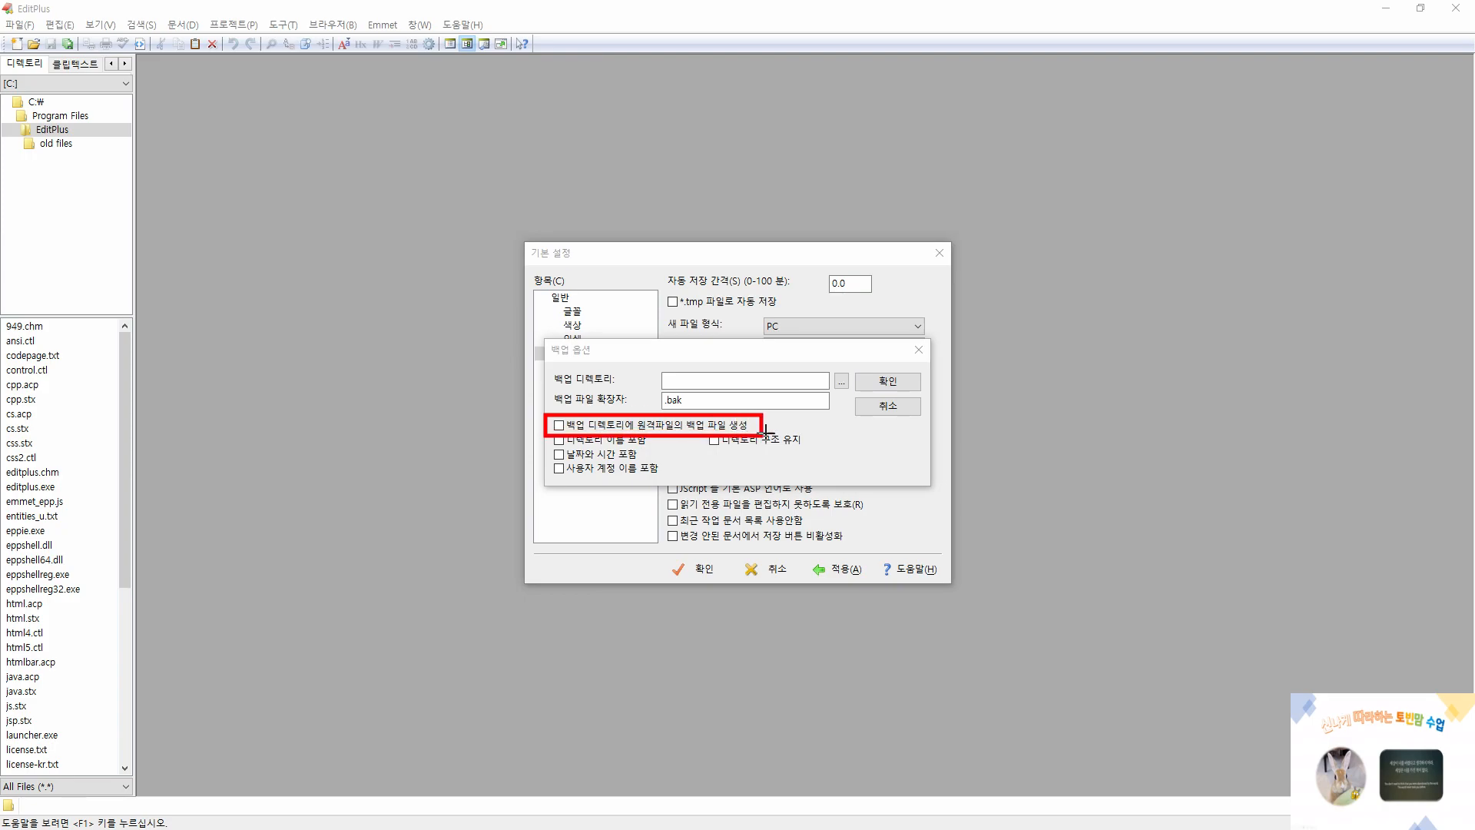
mouse_move(852, 367)
mouse_down()
mouse_move(855, 384)
mouse_move(924, 396)
mouse_up()
key(Escape)
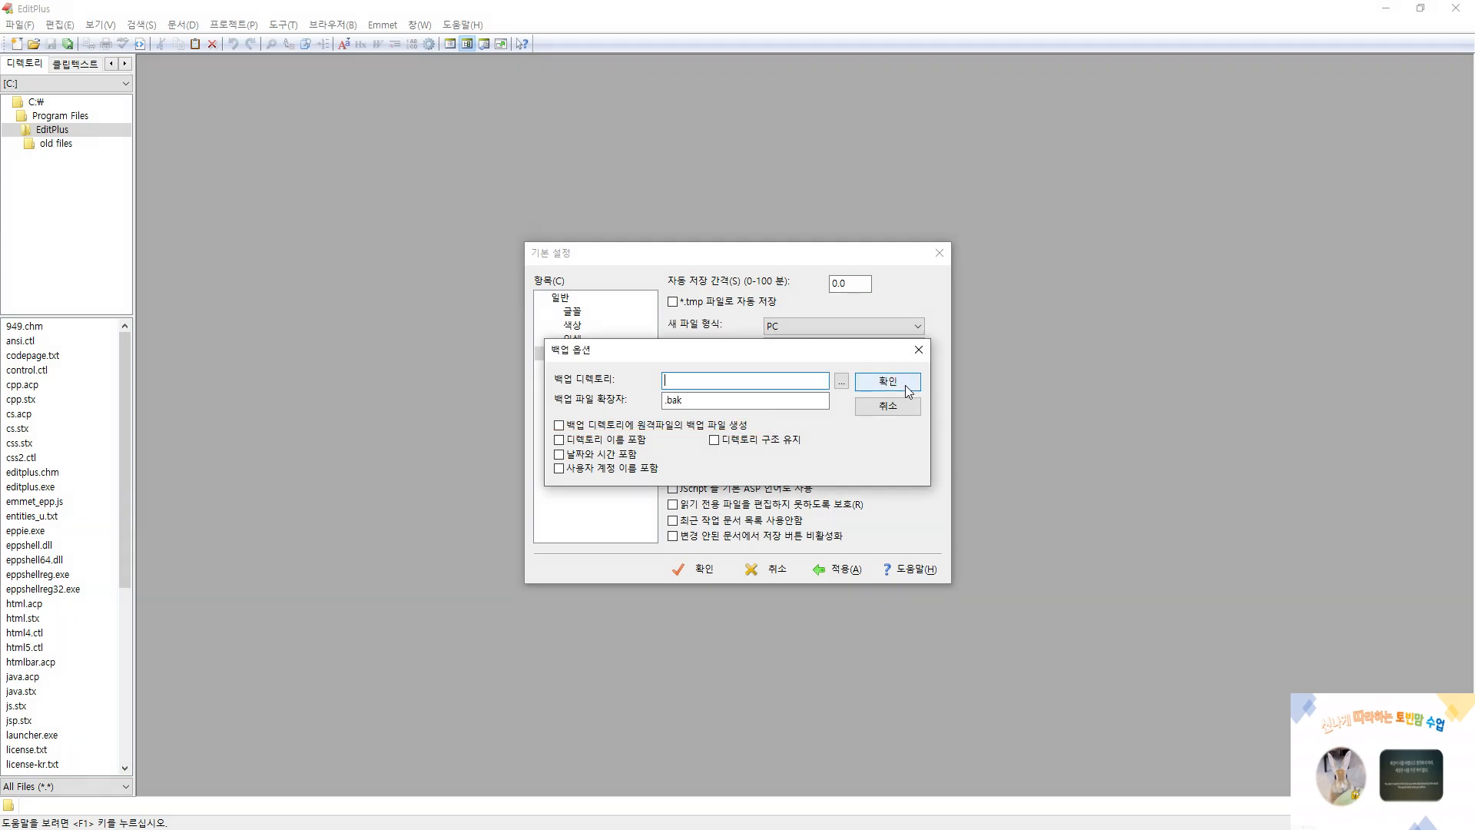
click(889, 384)
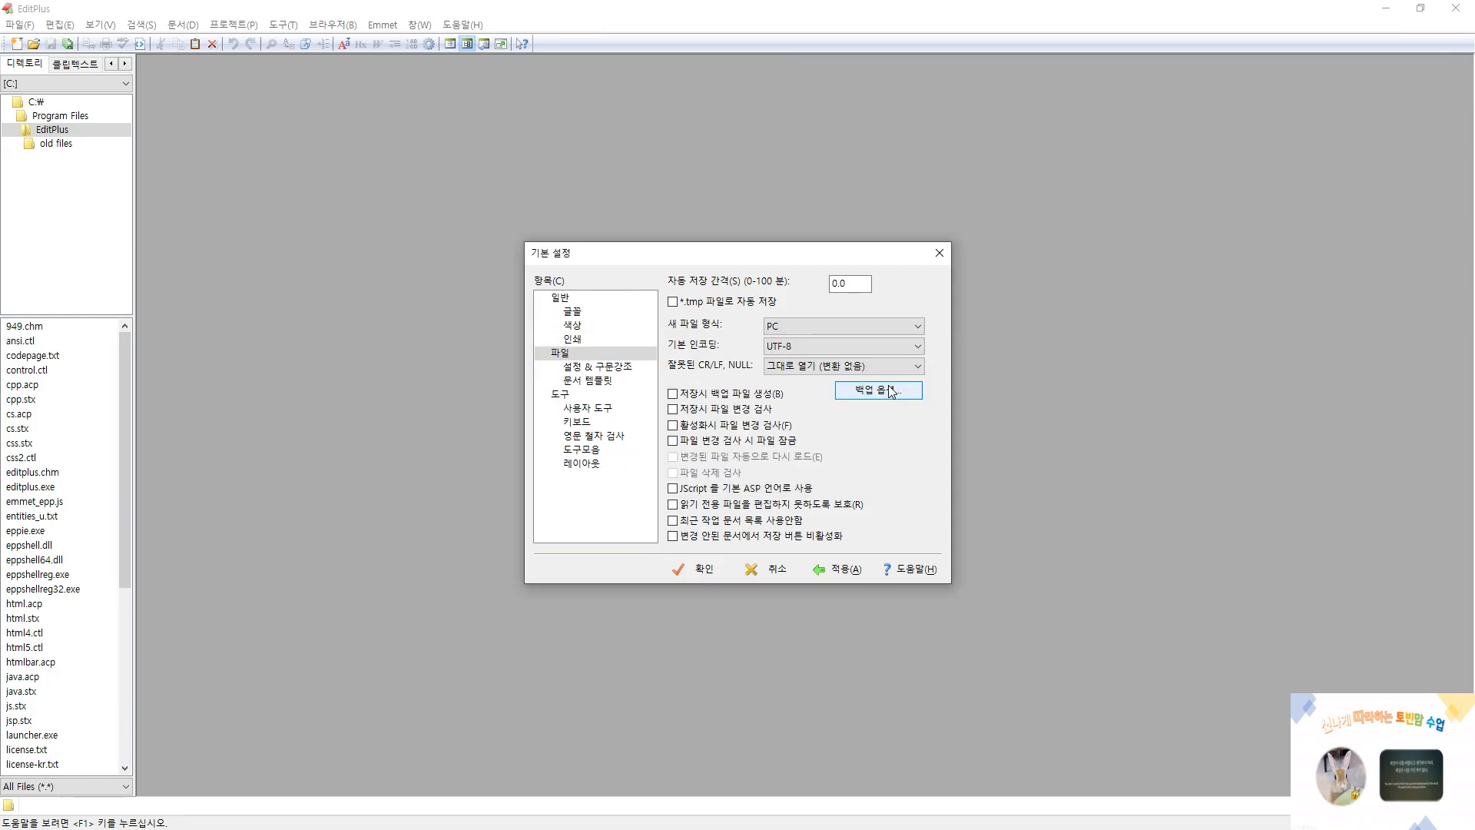
Look through the tools, keyboard, spell check, font and file preferences, and accept the preference settings
click(561, 395)
click(575, 408)
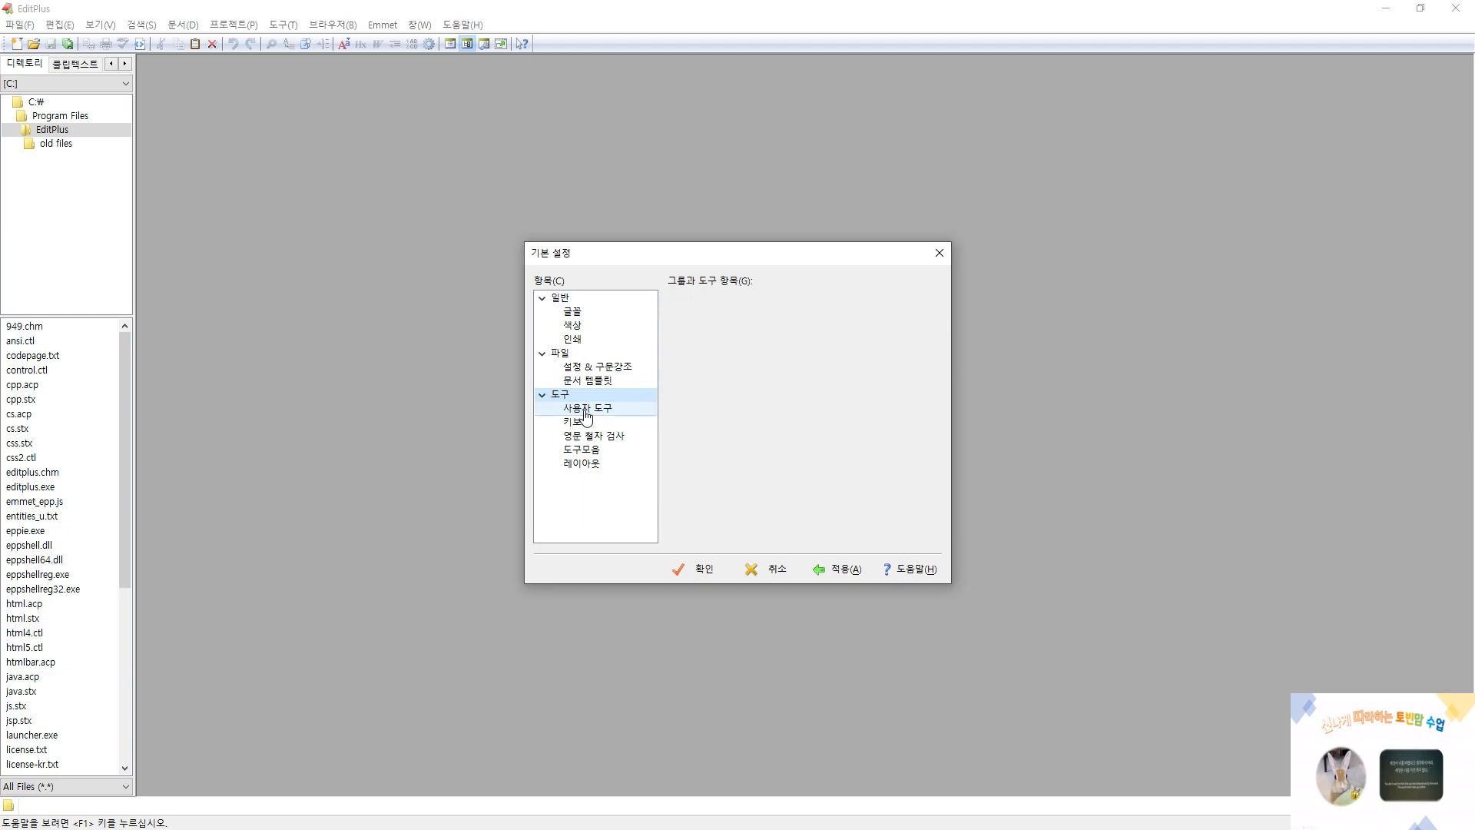
click(577, 422)
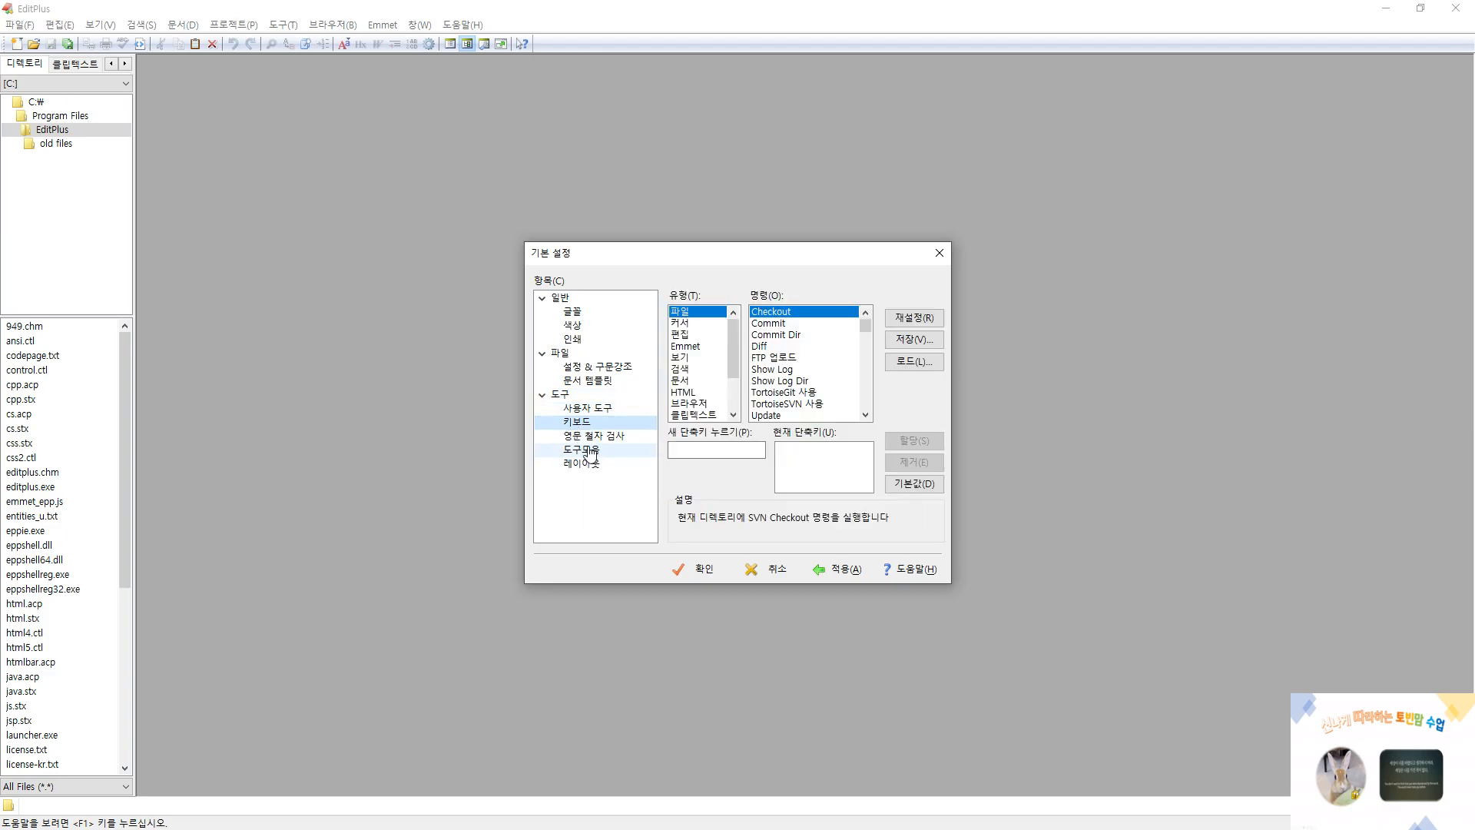
click(590, 441)
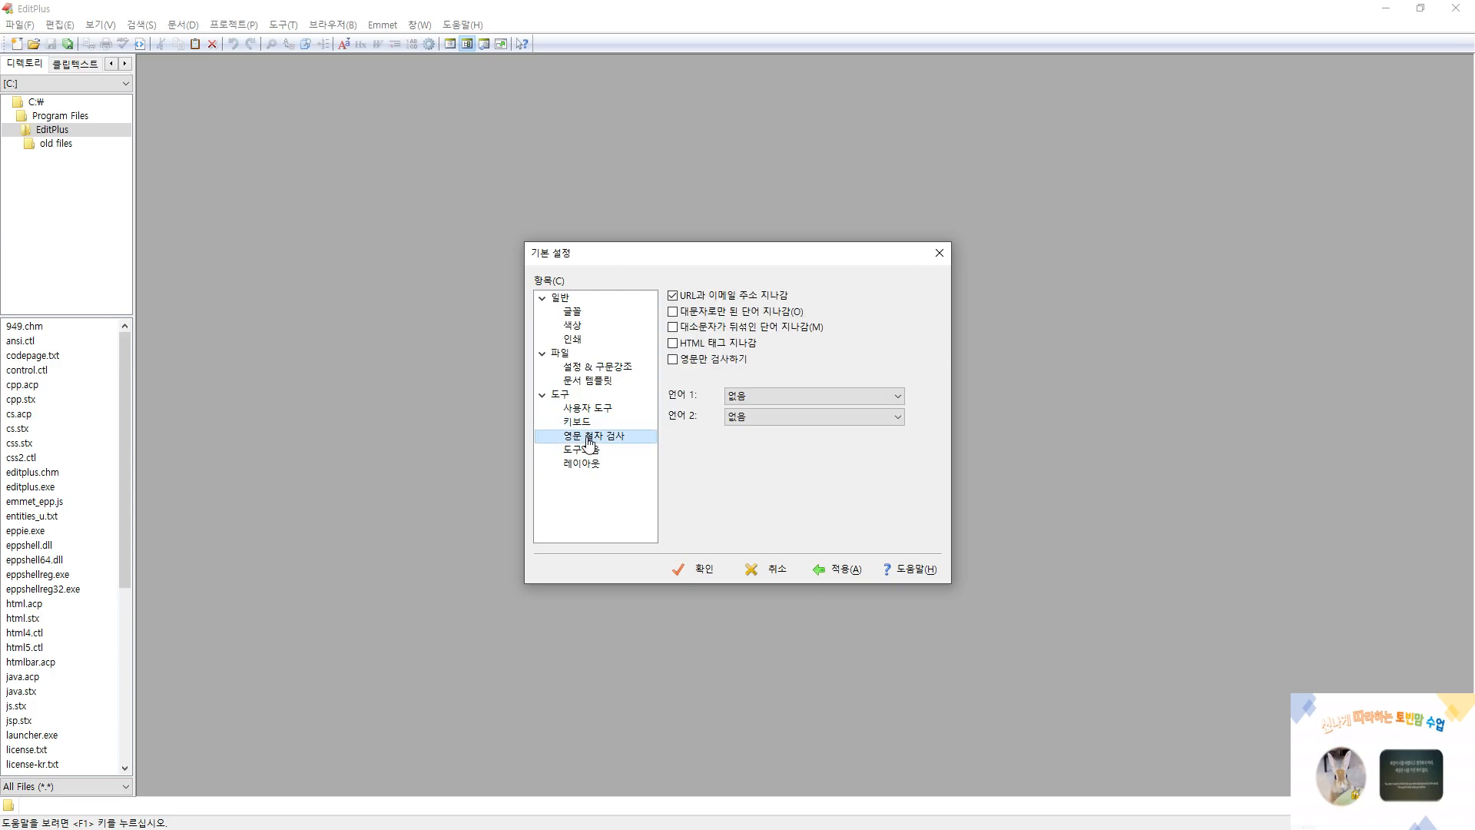
click(573, 326)
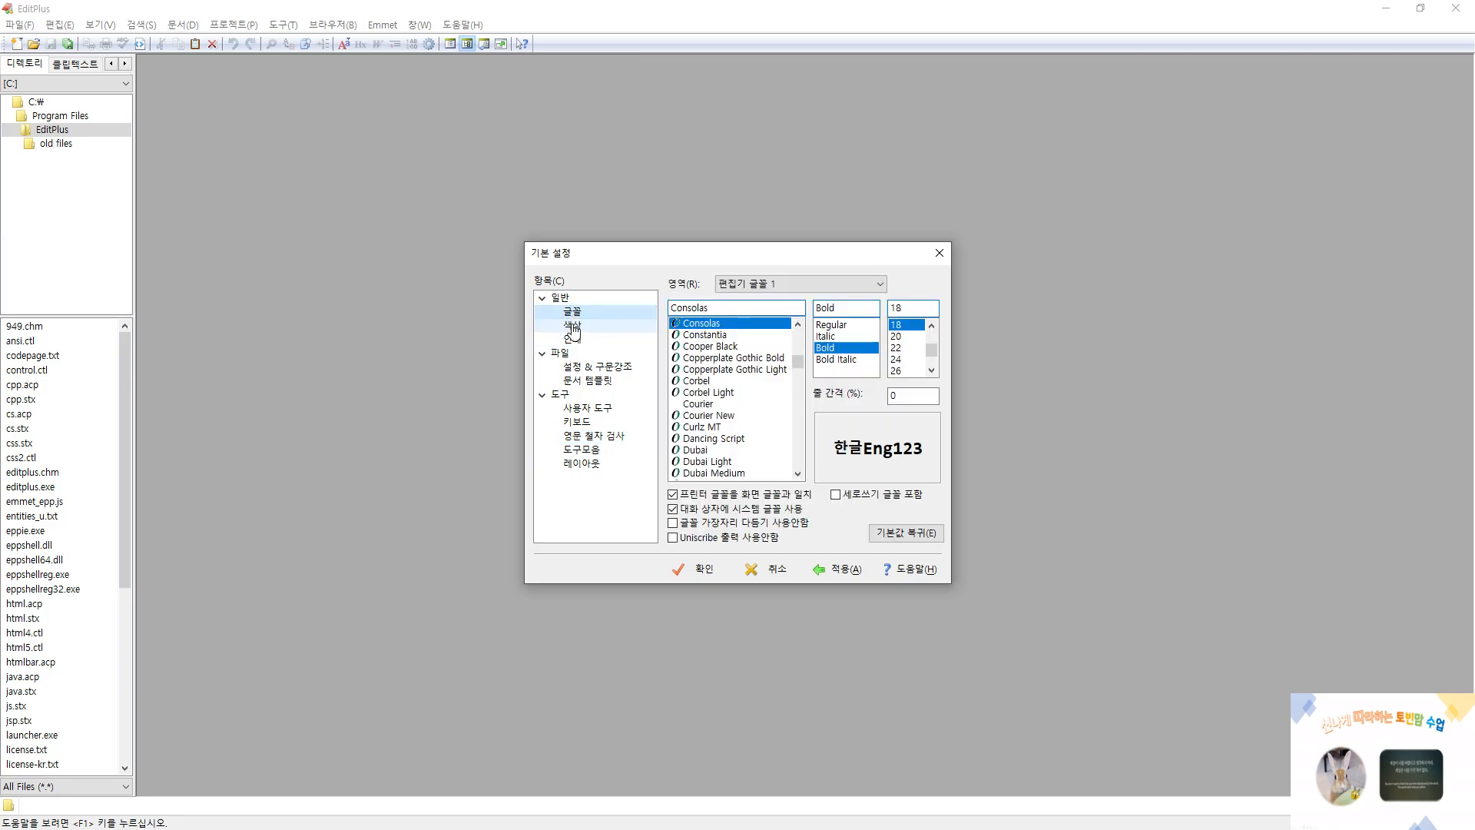
click(559, 354)
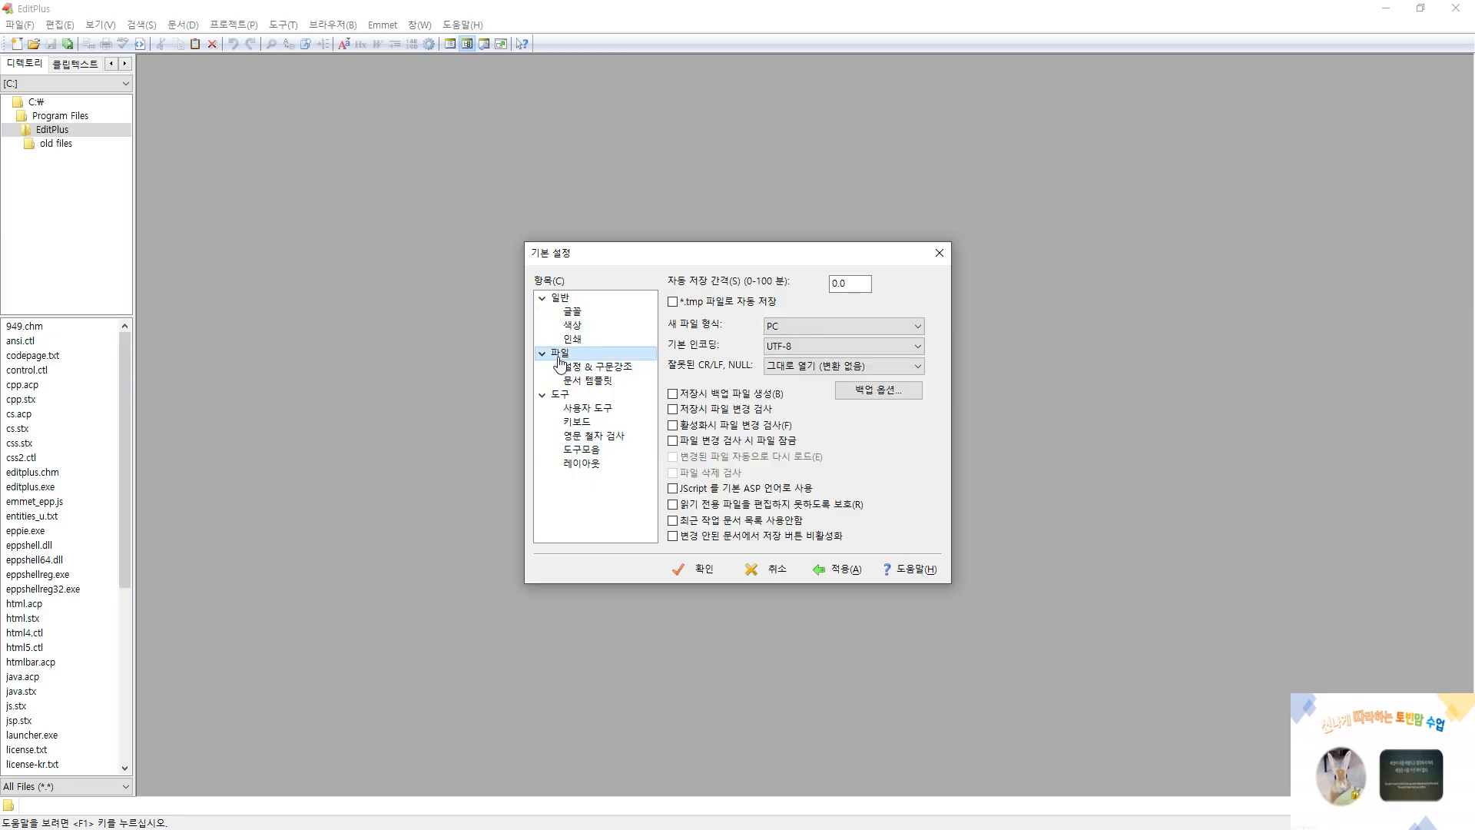
click(700, 573)
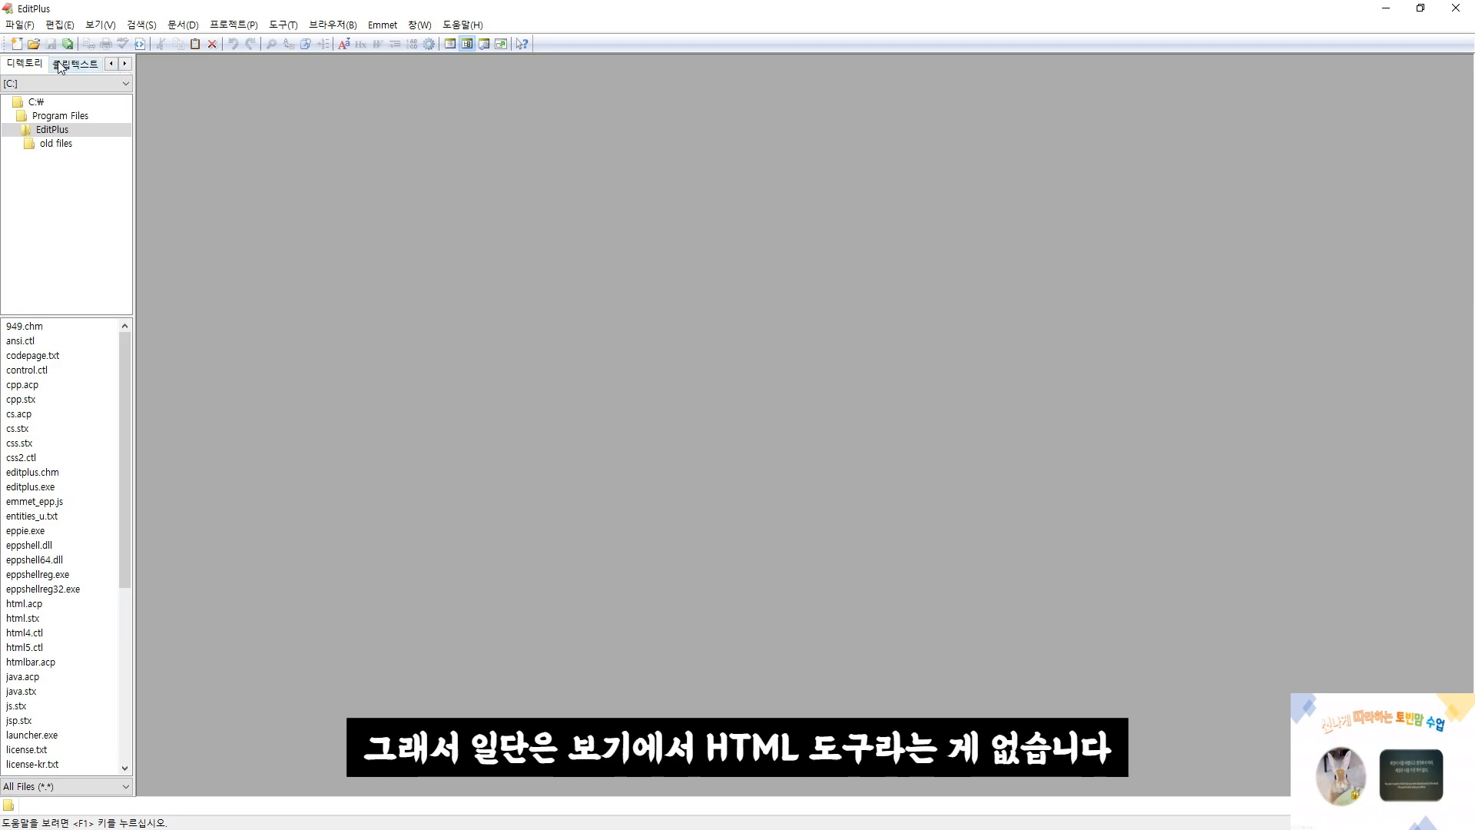
Show the HTML toolbar (HTML 도구모음)
click(96, 26)
mouse_move(181, 44)
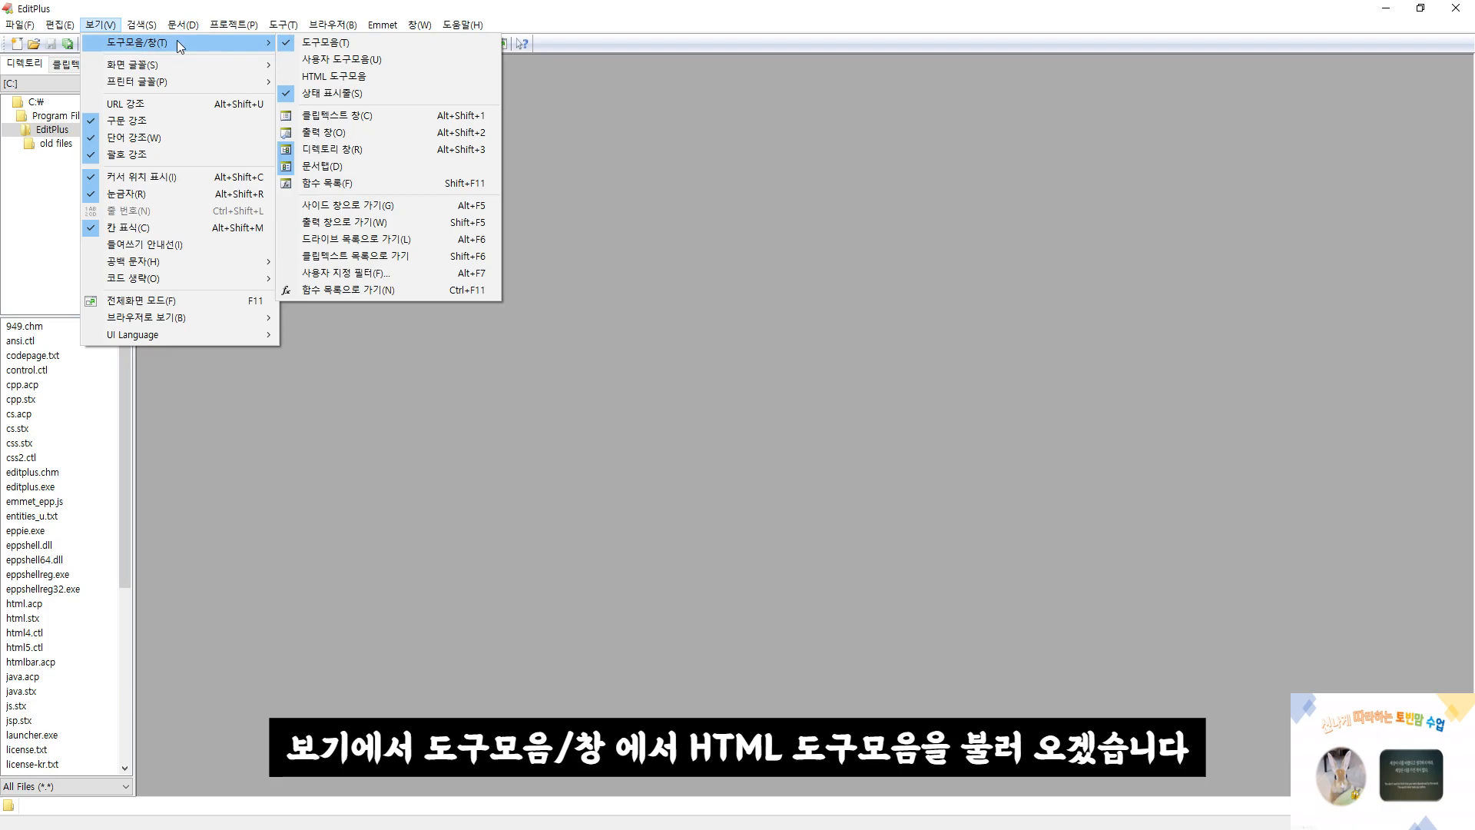
click(309, 77)
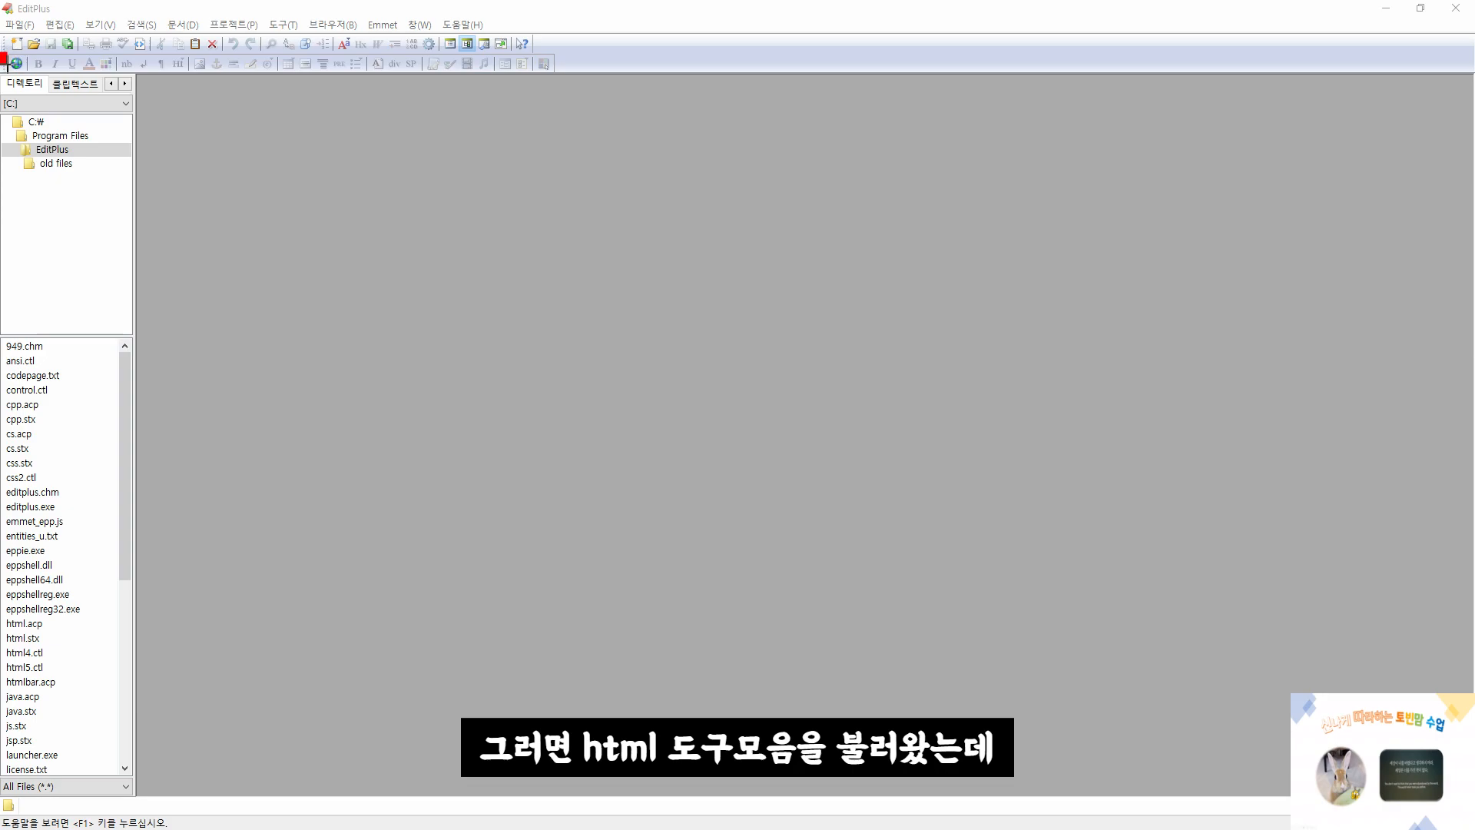
drag(6, 63, 572, 77)
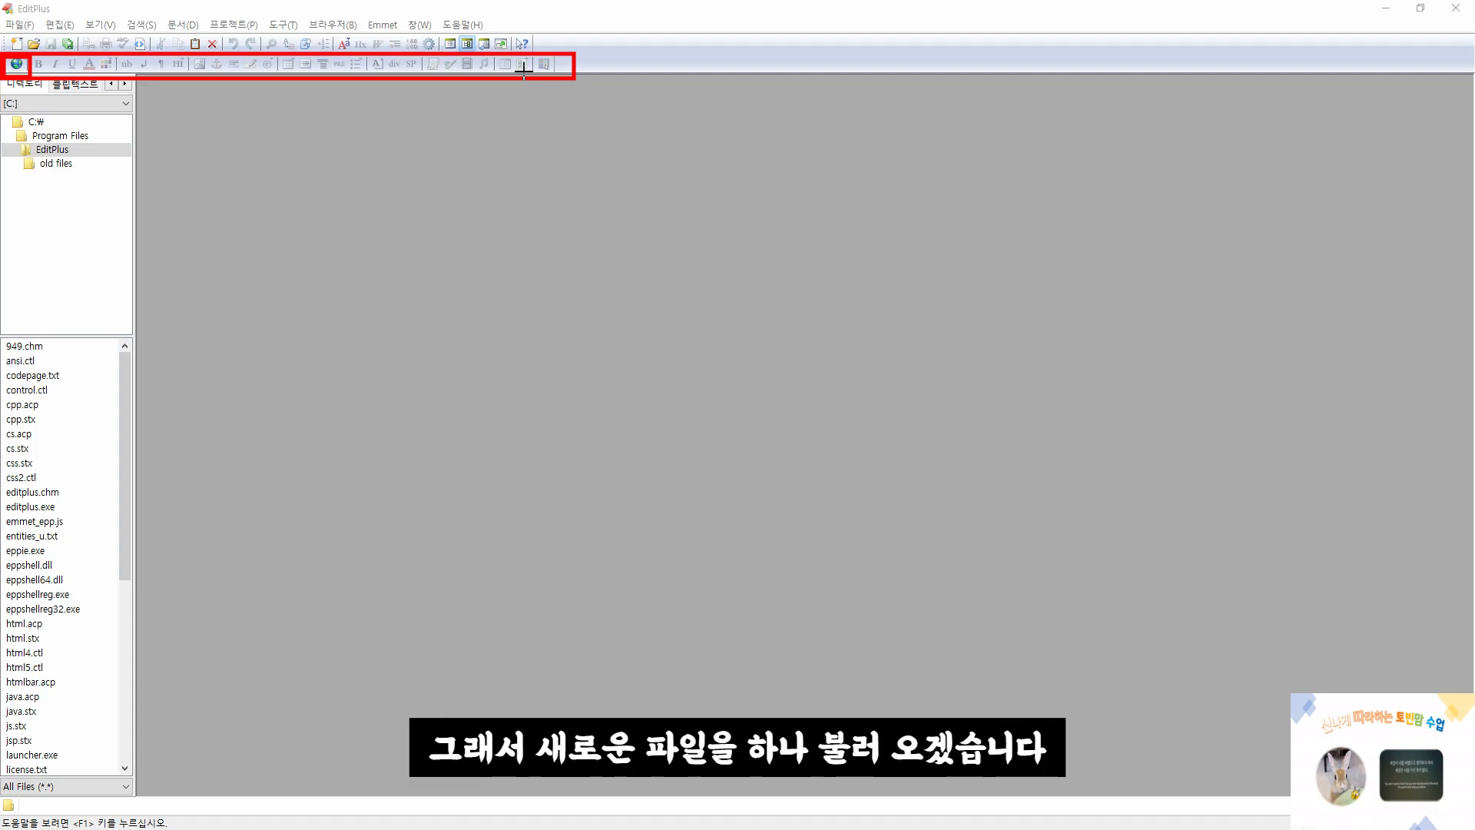
Create a new HTML page (HTML 페이지)
click(21, 25)
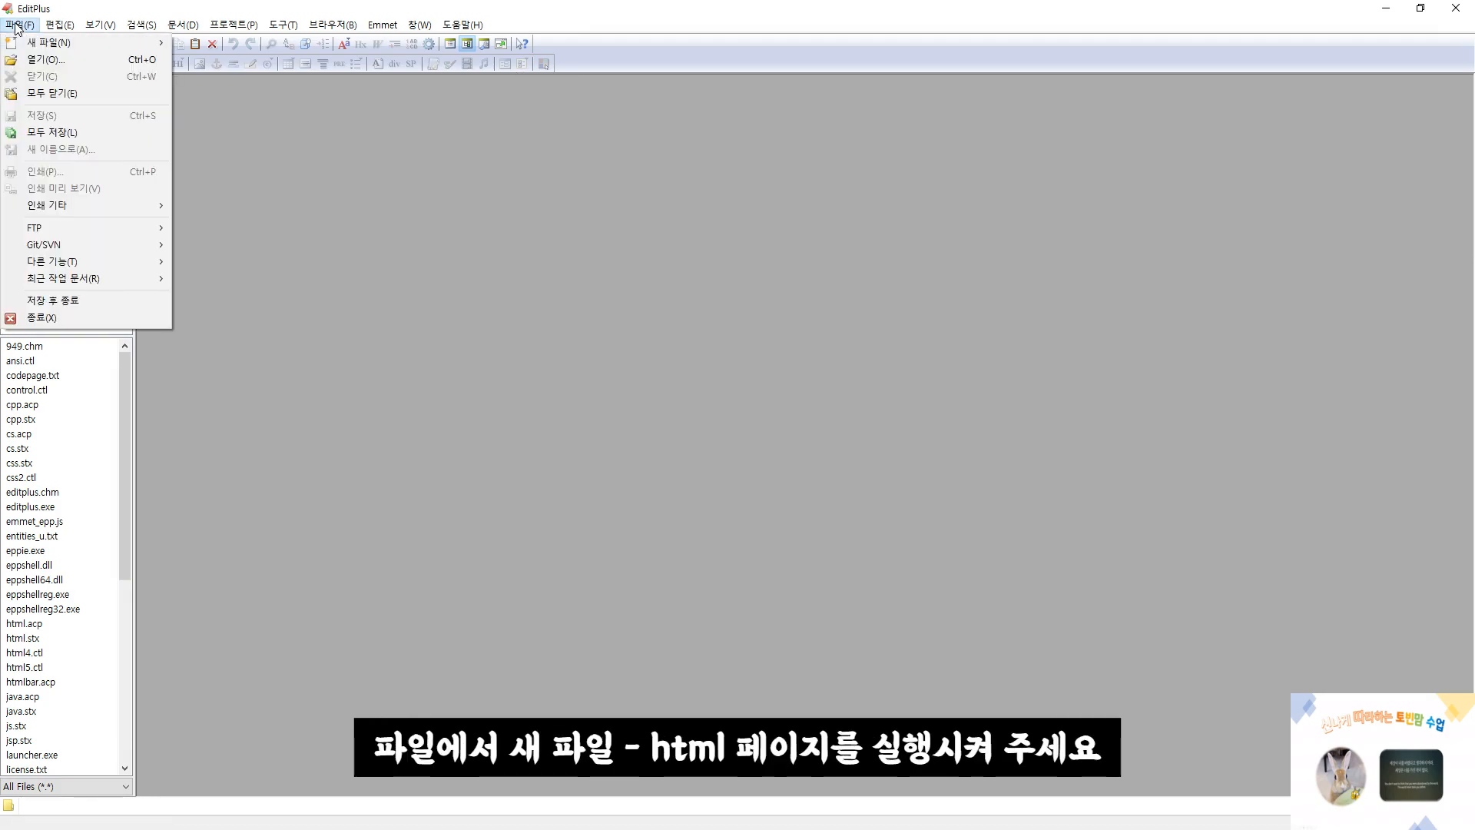
mouse_move(43, 46)
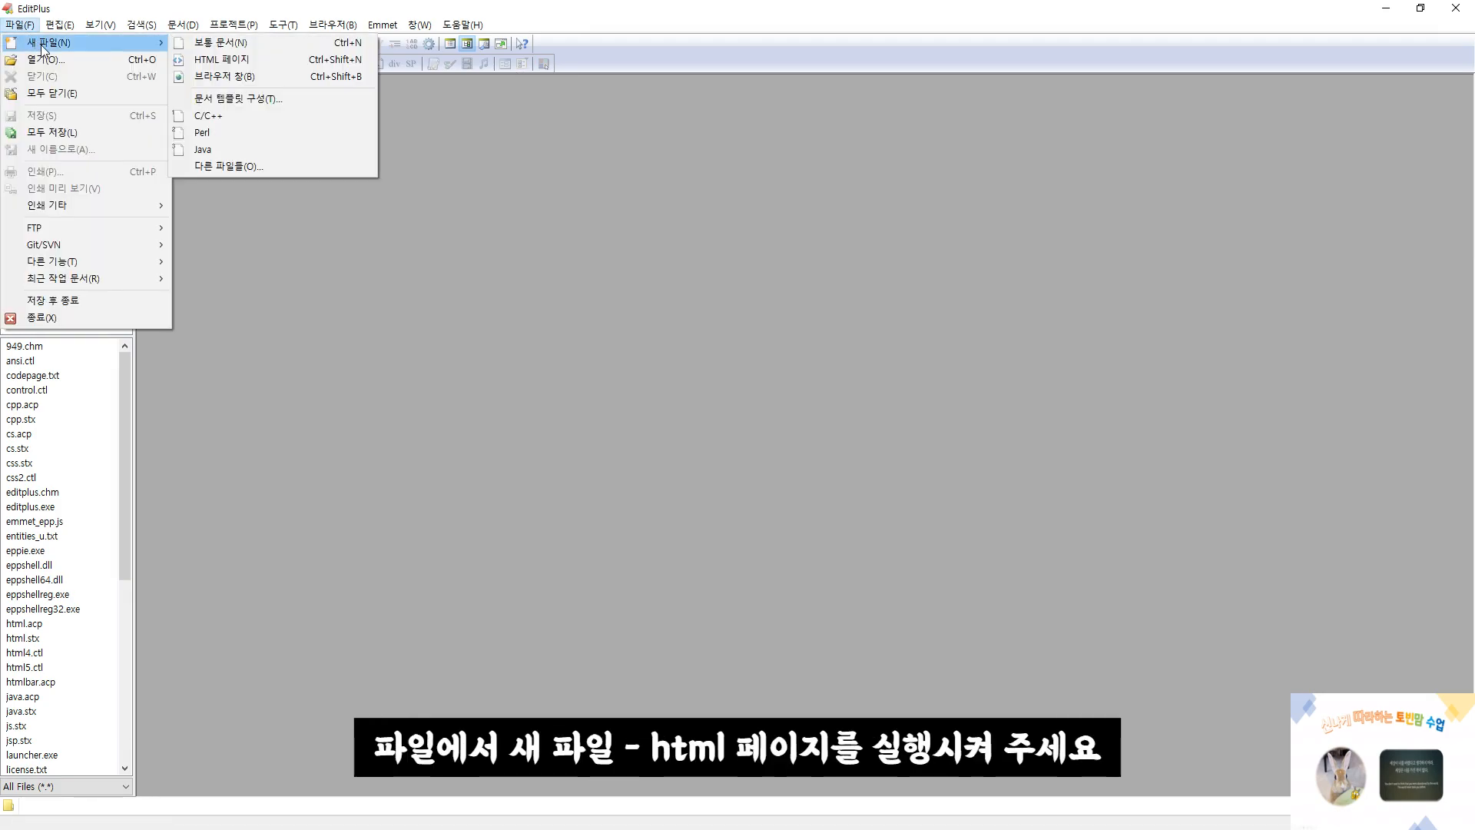
click(198, 62)
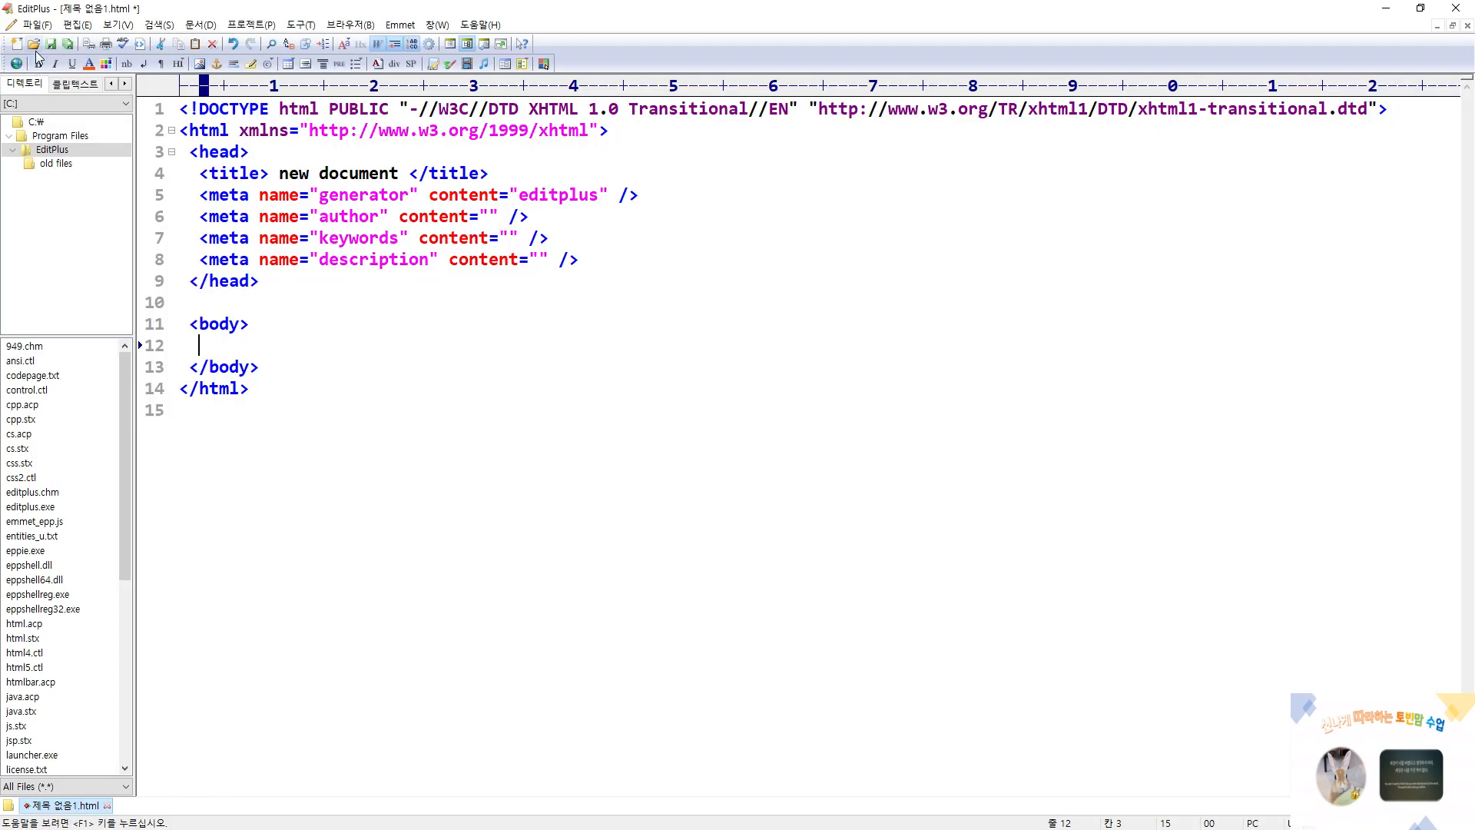
click(36, 25)
mouse_move(46, 43)
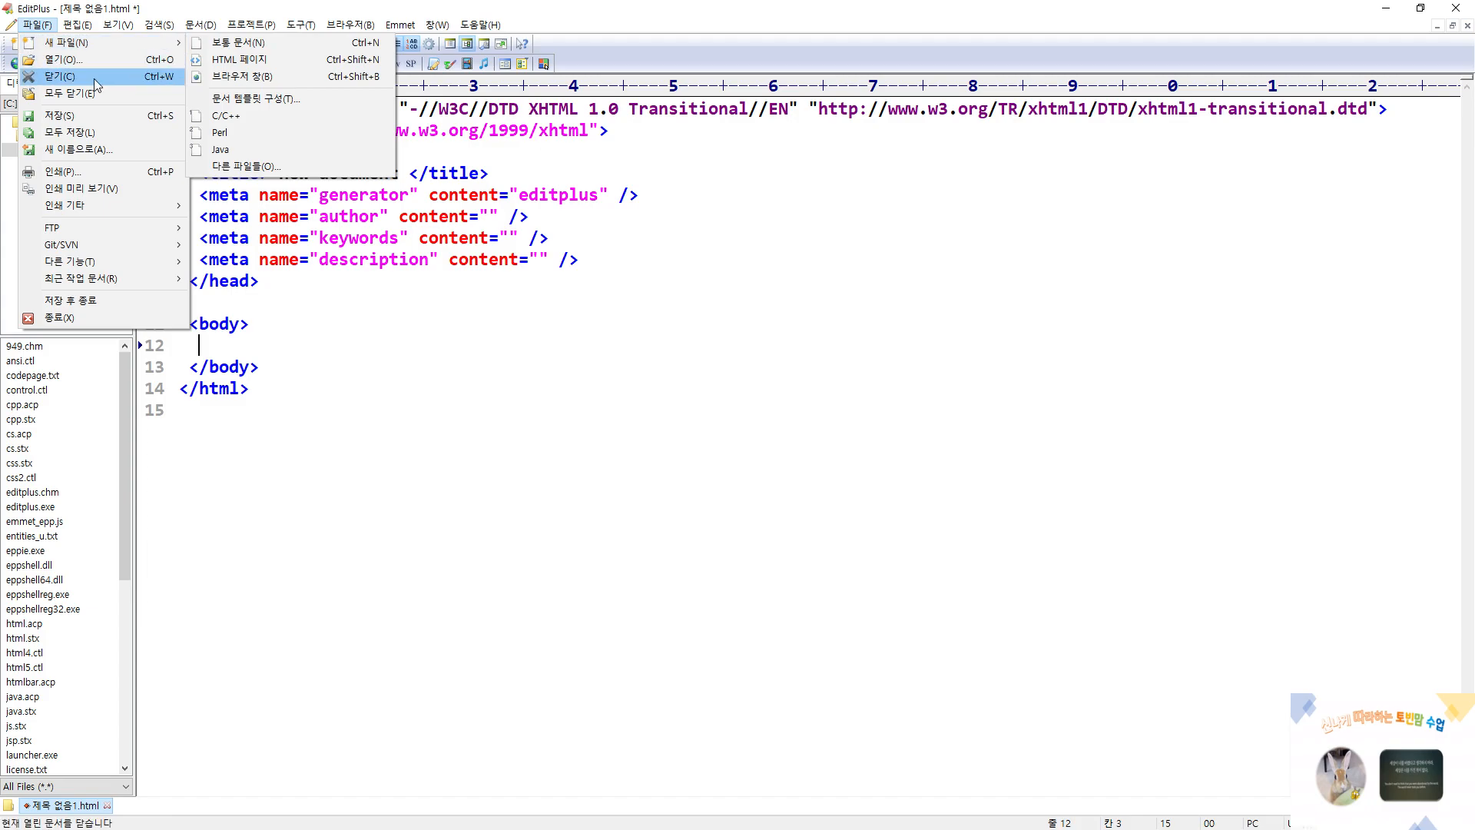
click(307, 332)
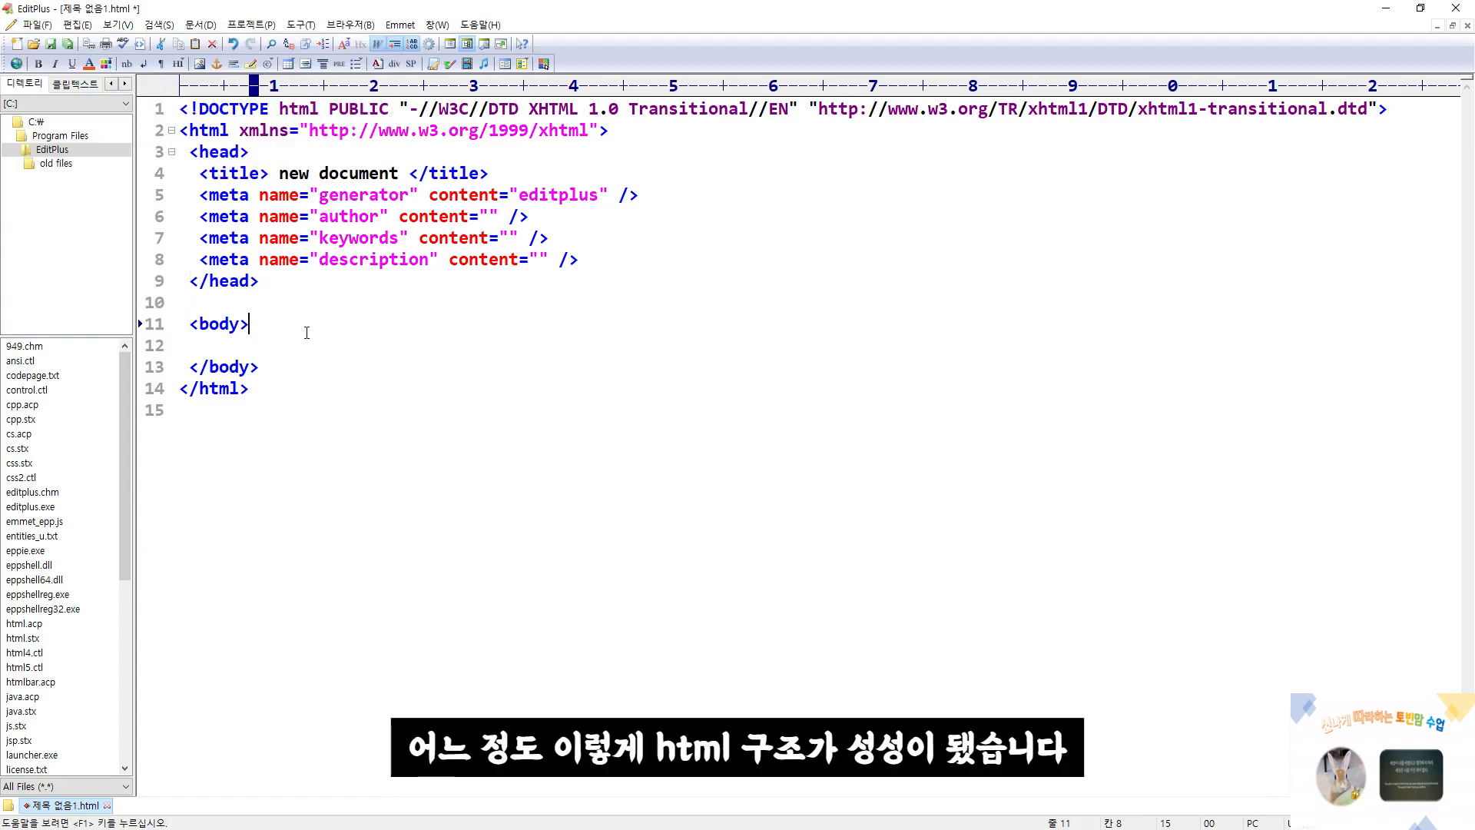
Examine the opening and closing html, head and body tags in the new page's generated code
scroll(501, 435, up, 2)
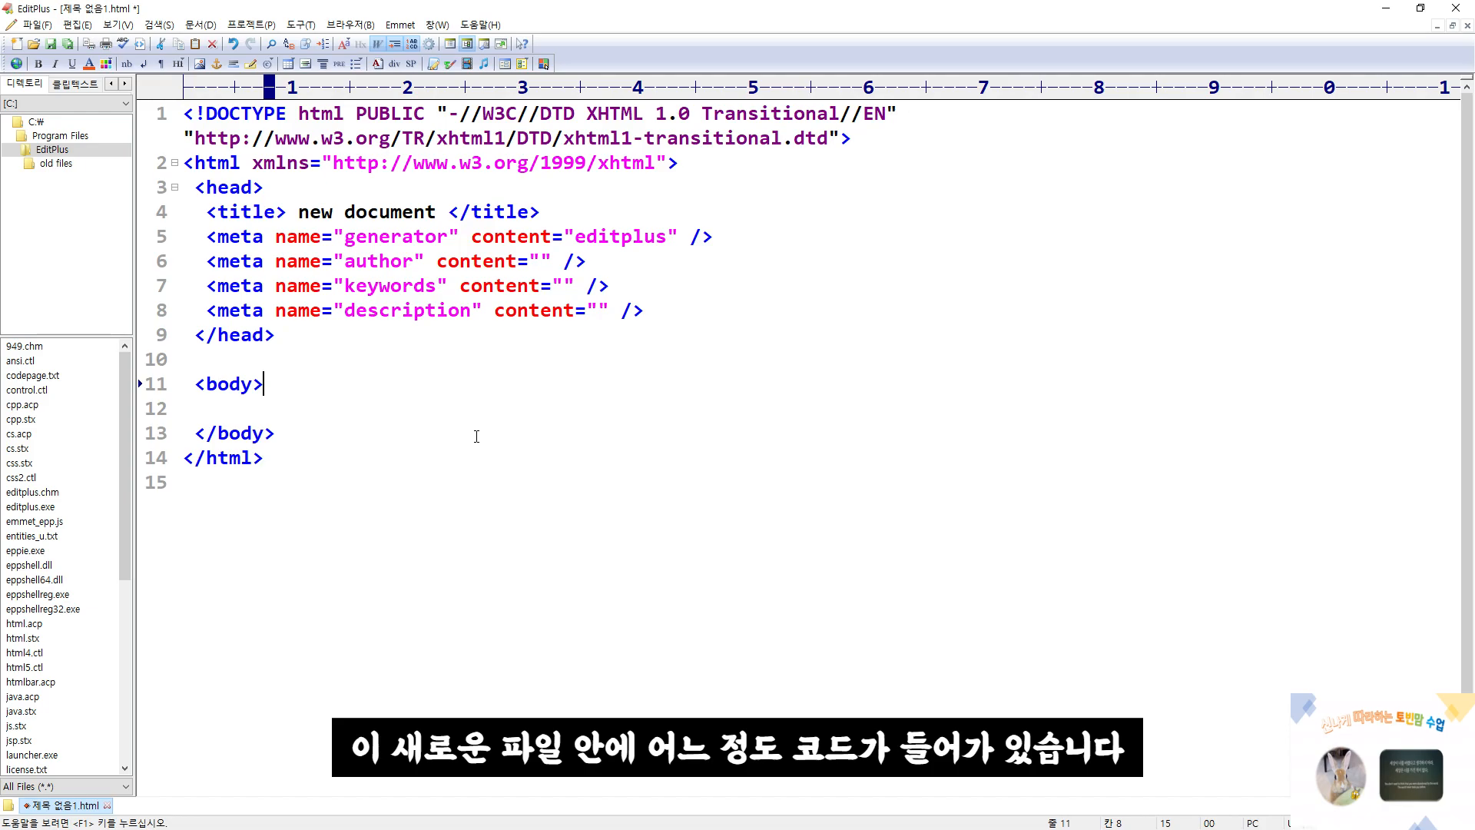
drag(177, 148, 240, 177)
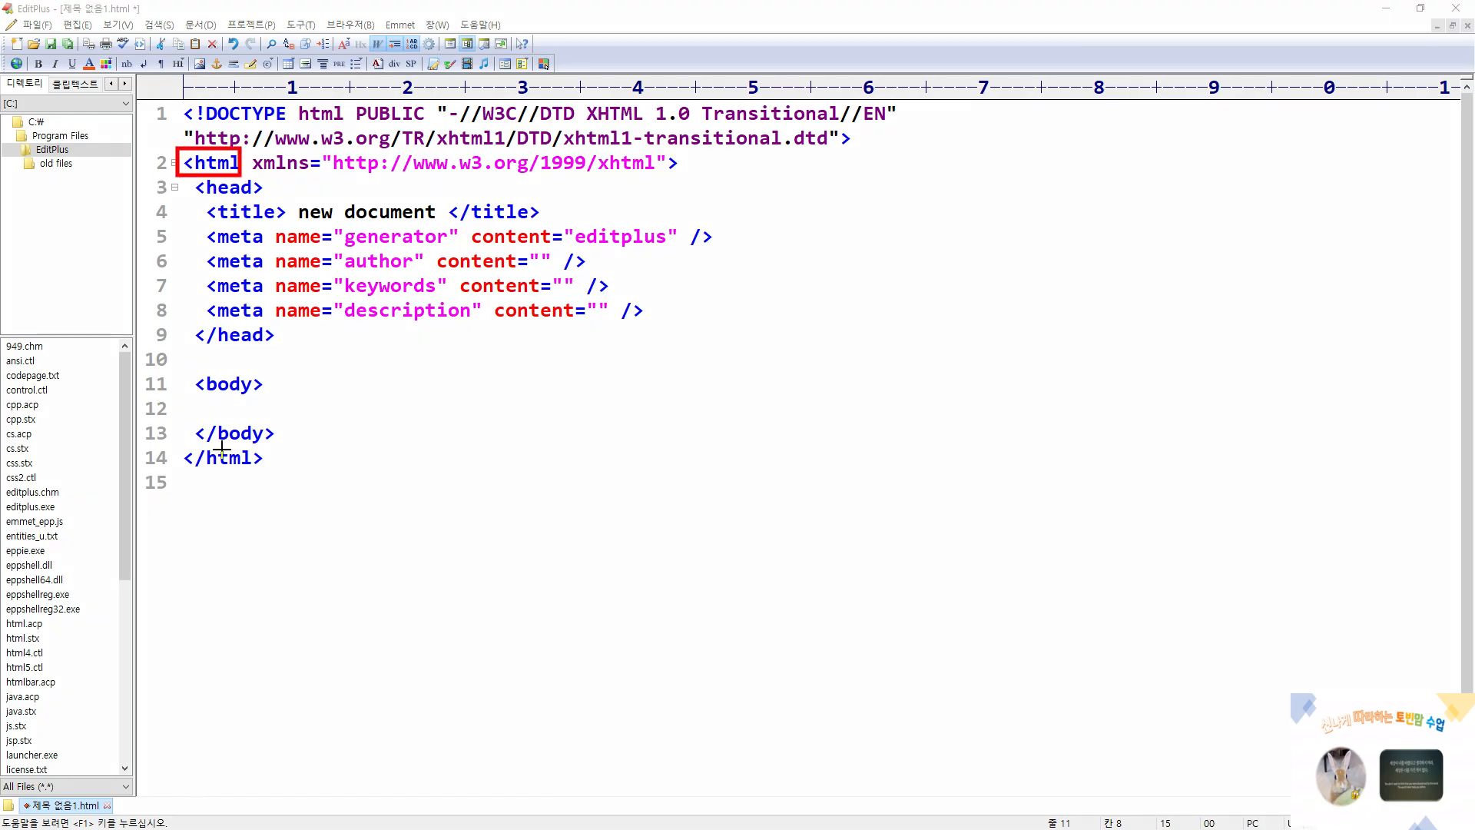
drag(182, 445, 266, 466)
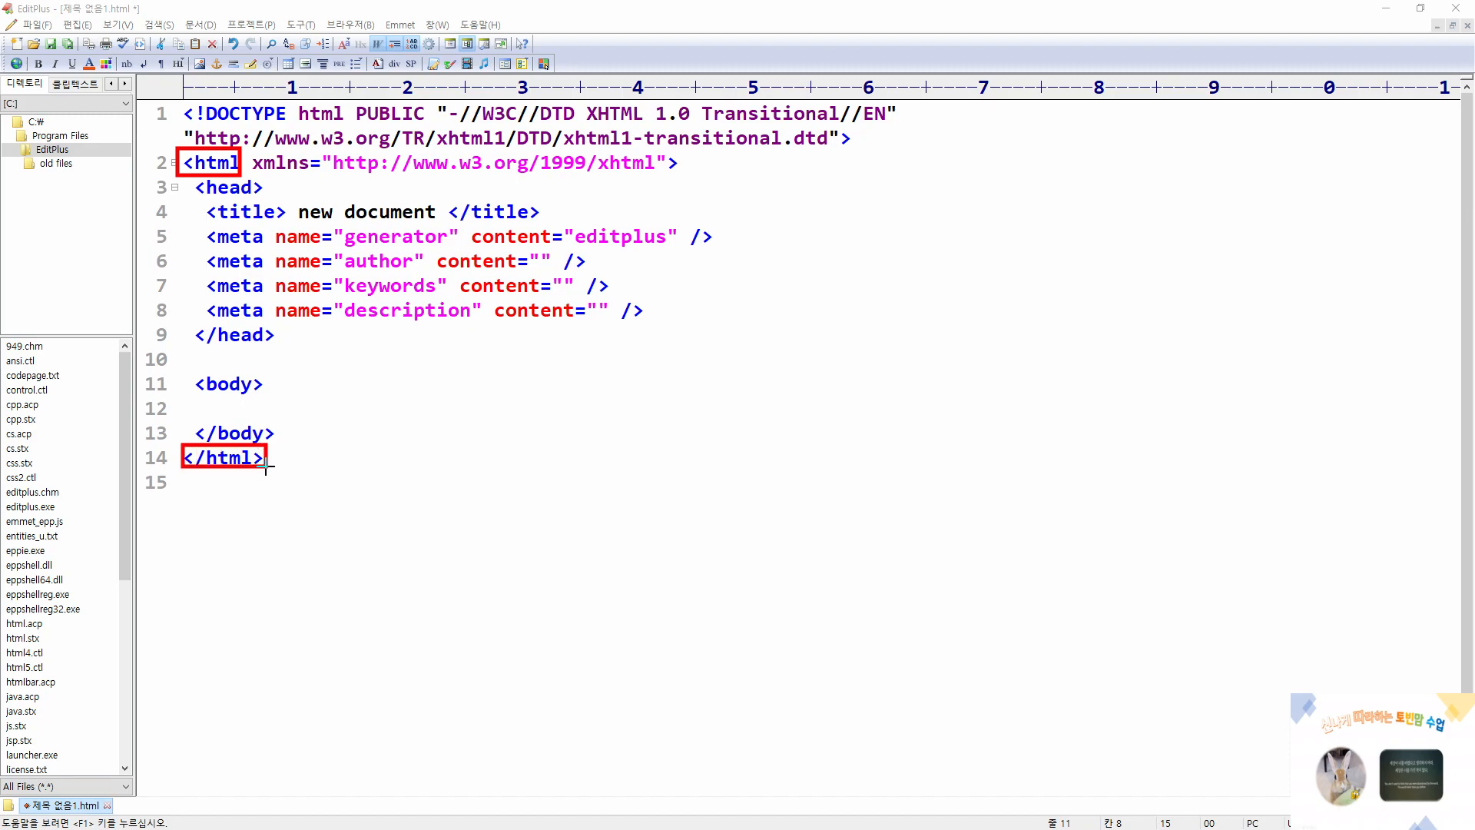
drag(196, 176, 268, 193)
drag(188, 324, 277, 354)
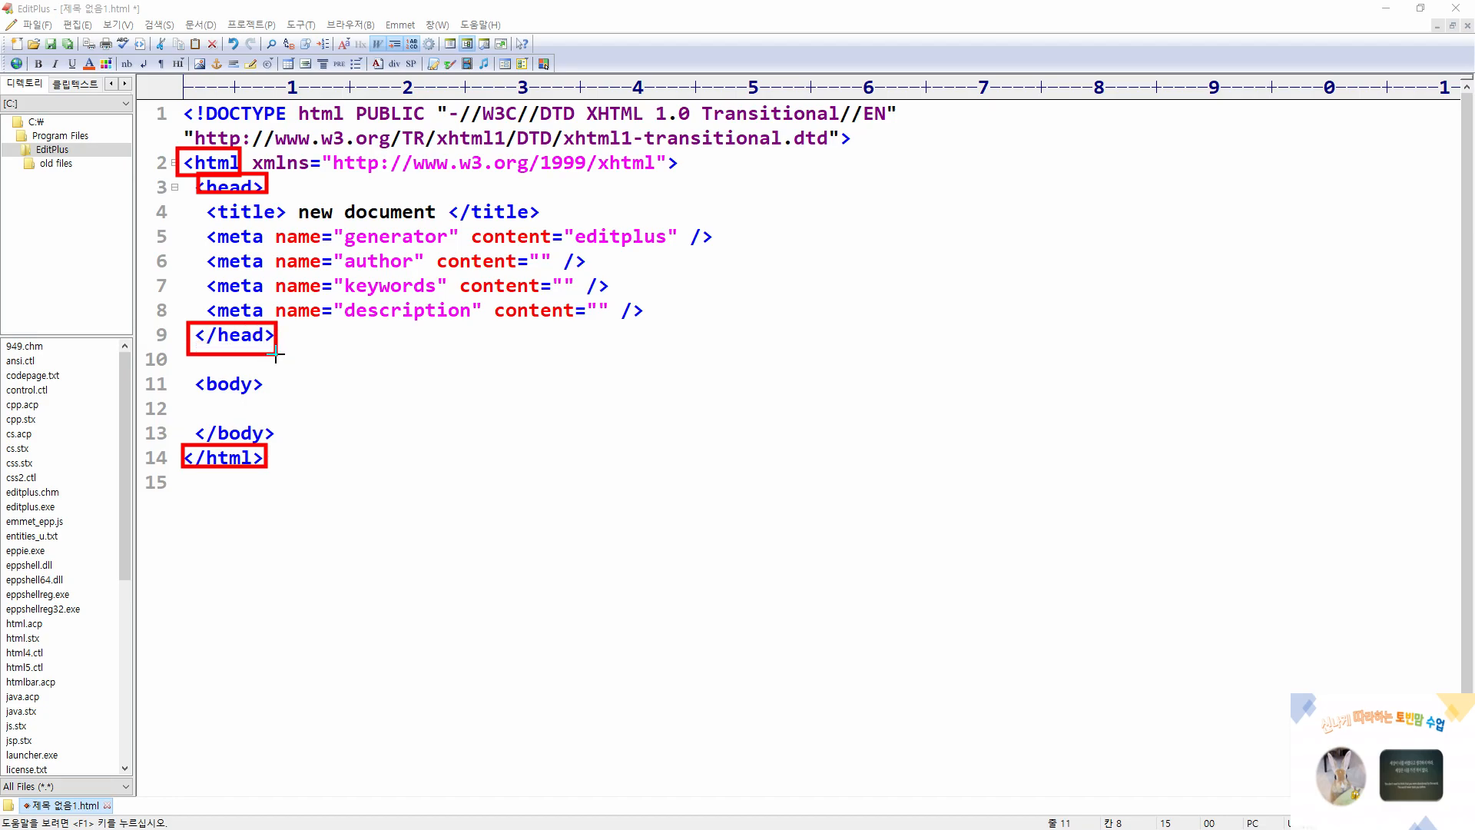
drag(190, 372, 279, 402)
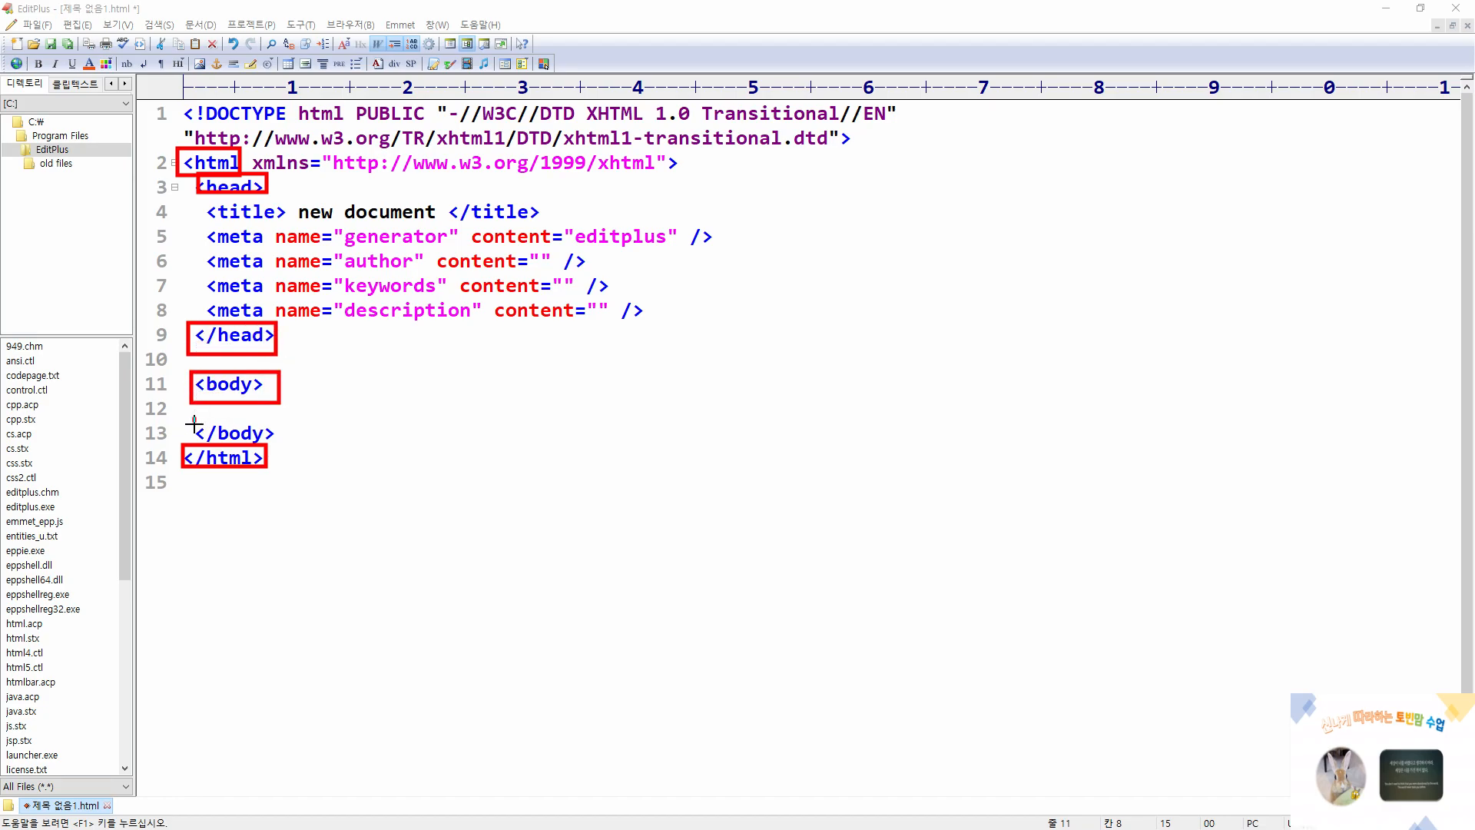
drag(194, 418, 281, 451)
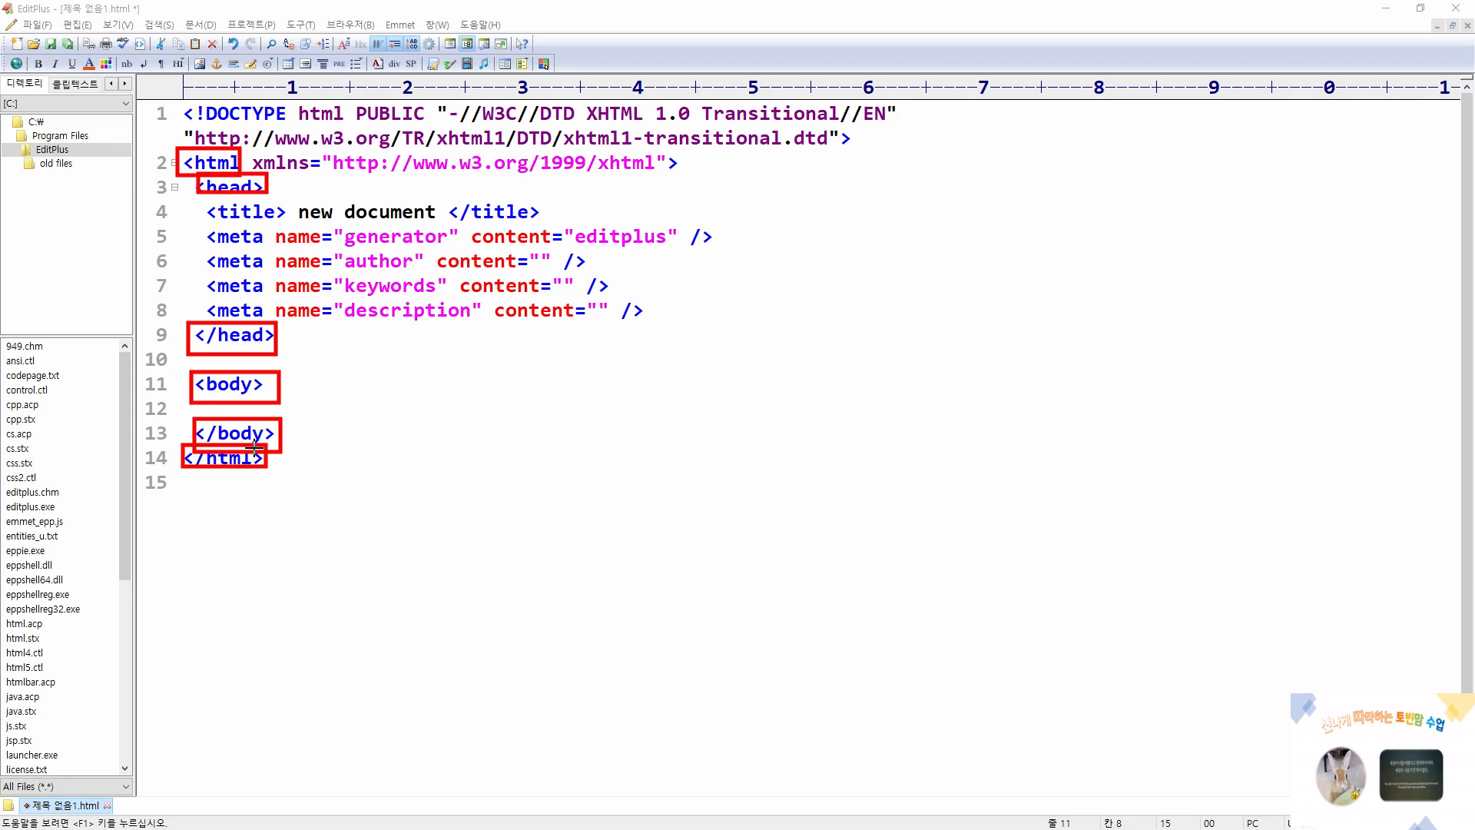
key(Escape)
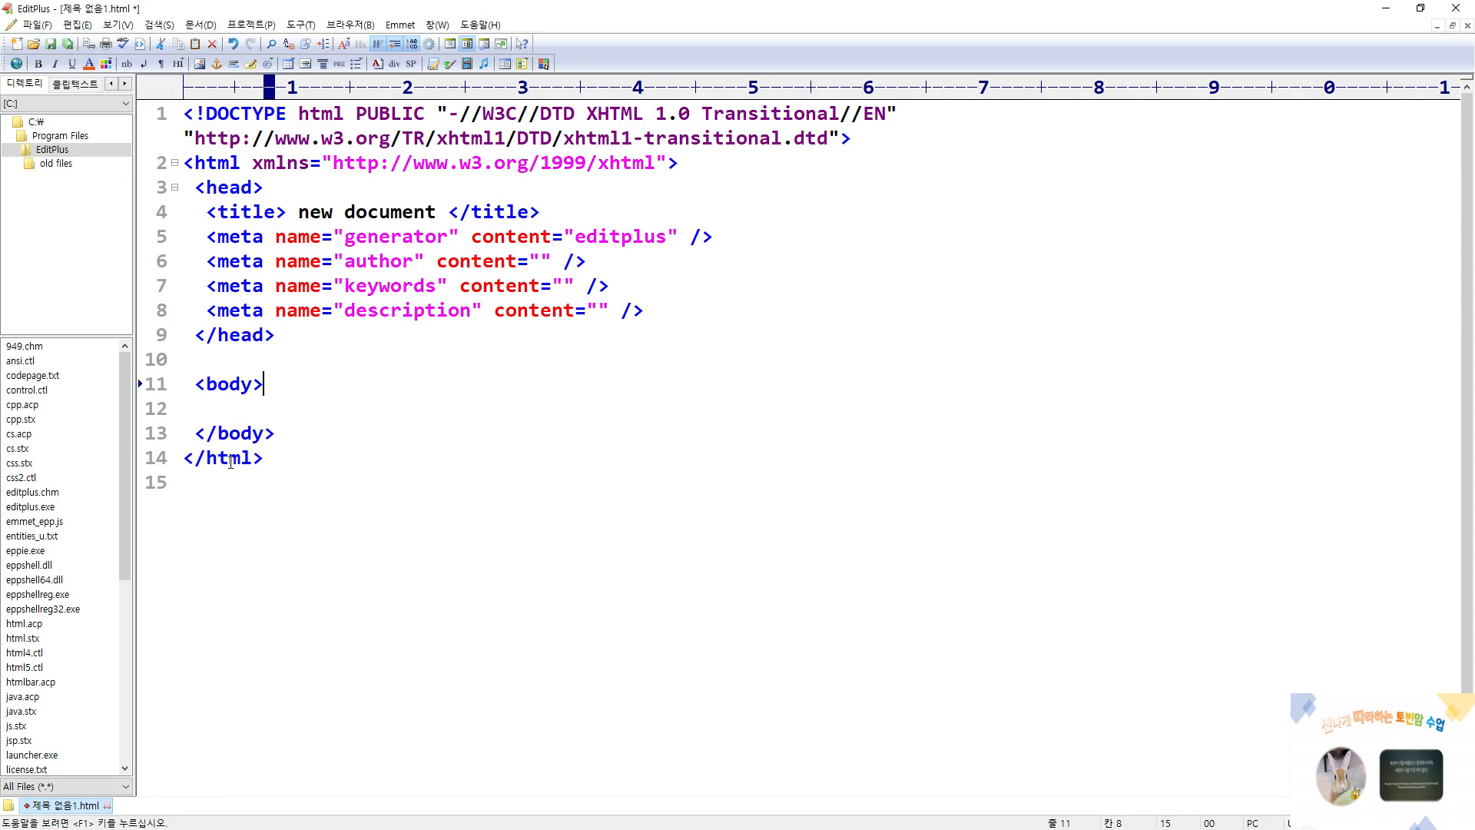
Compare the start of each opening tag with its closing tag, and locate the empty line inside the body element
key(ctrl+2)
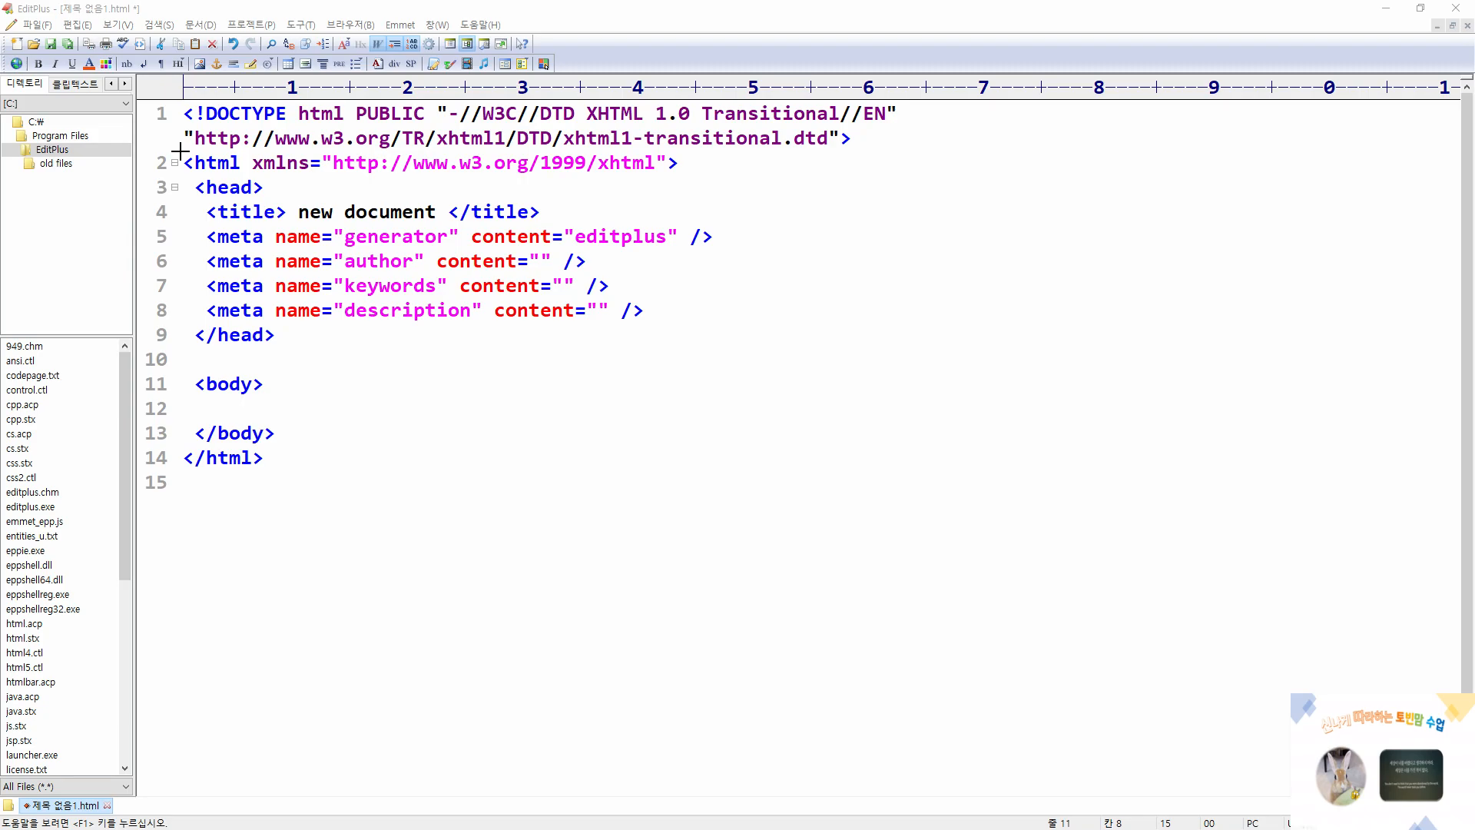
drag(180, 150, 207, 175)
drag(180, 445, 208, 476)
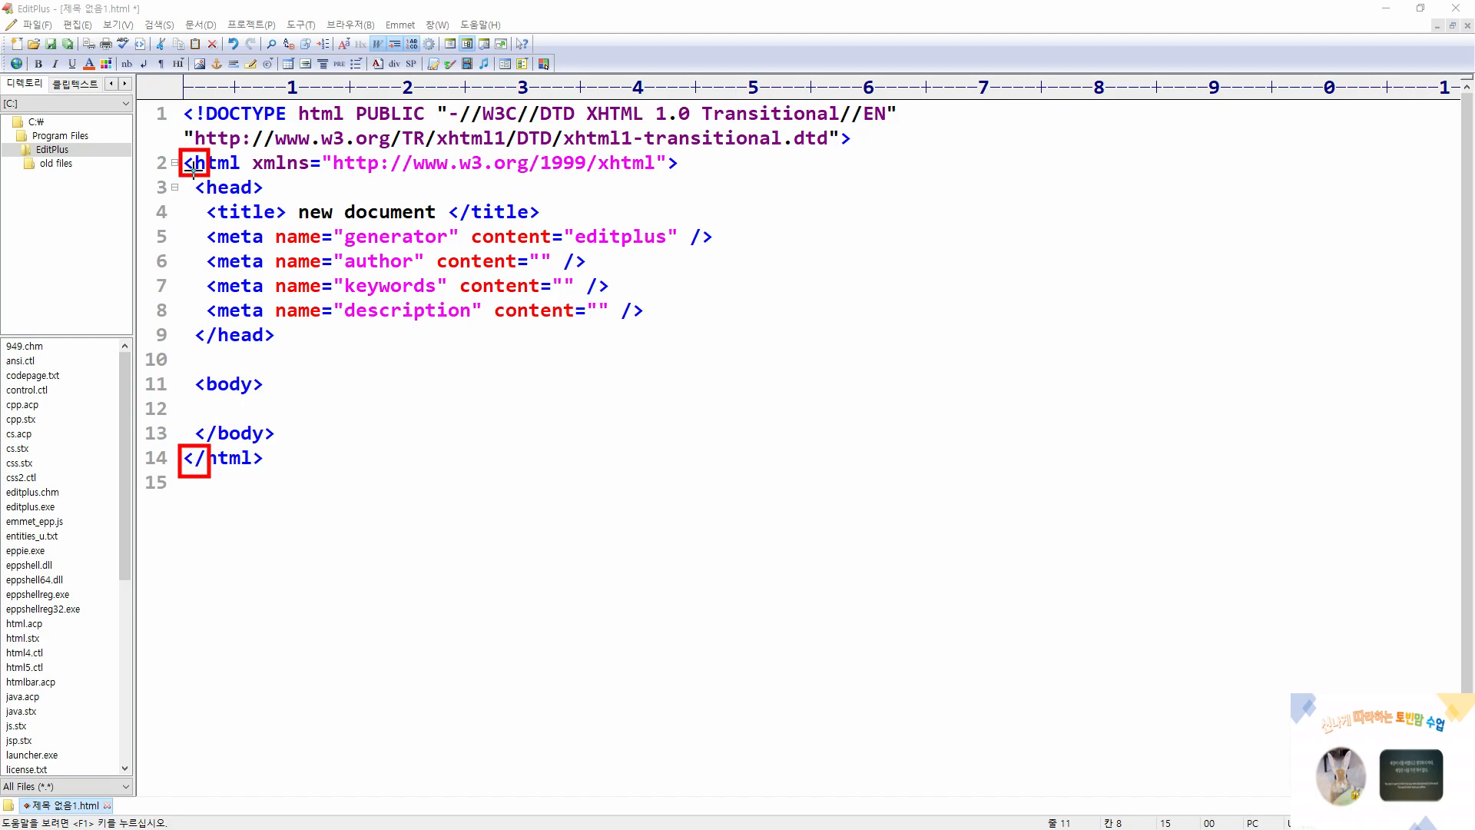
drag(192, 171, 220, 201)
mouse_move(193, 323)
mouse_down()
mouse_move(219, 348)
mouse_move(220, 442)
mouse_move(277, 415)
mouse_move(624, 417)
mouse_up()
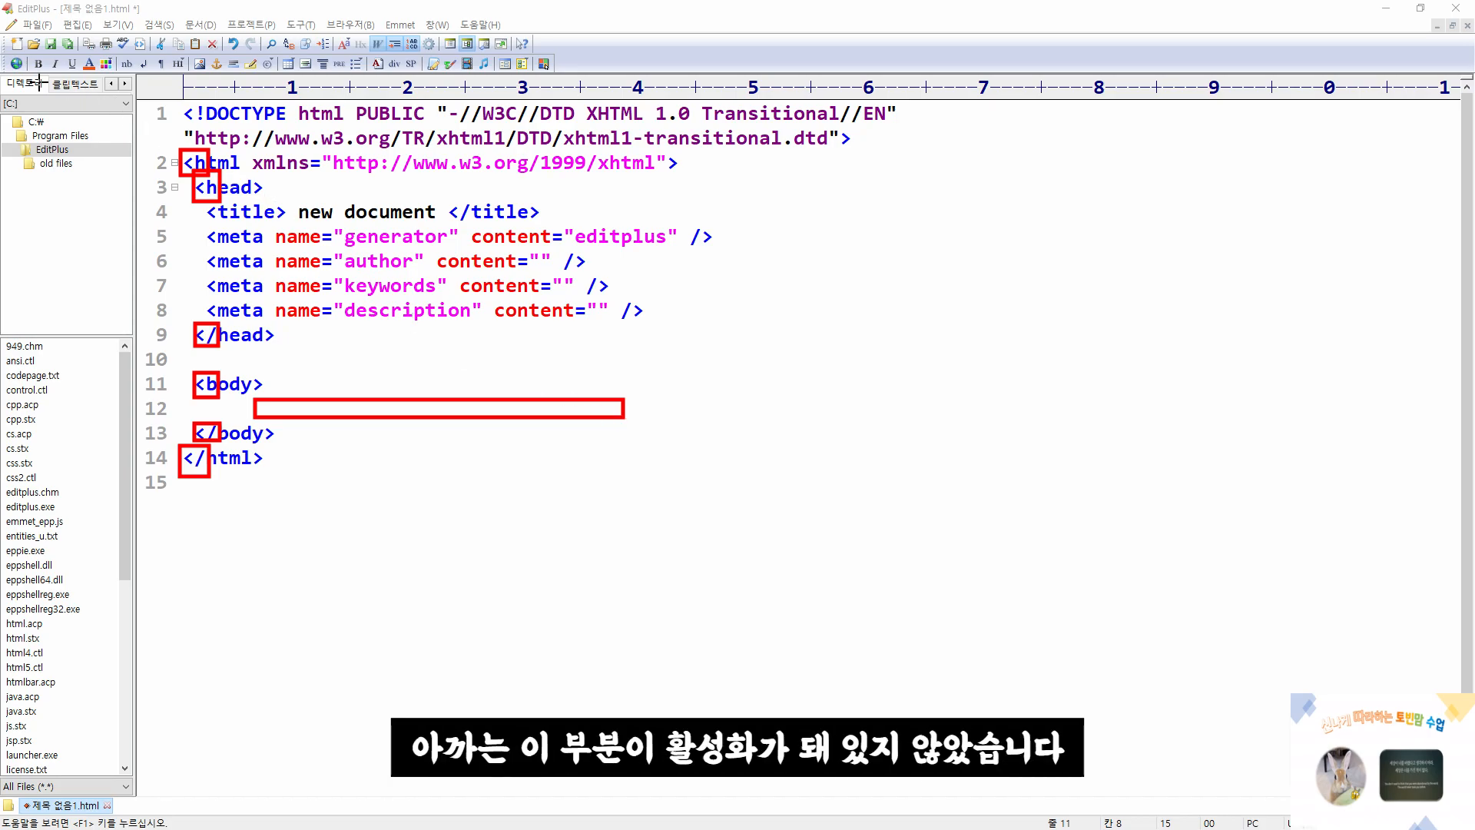
Examine the HTML toolbar and the xhtml1-transitional.dtd reference in the DOCTYPE declaration
mouse_move(22, 54)
mouse_down()
mouse_move(132, 77)
mouse_move(567, 76)
mouse_up()
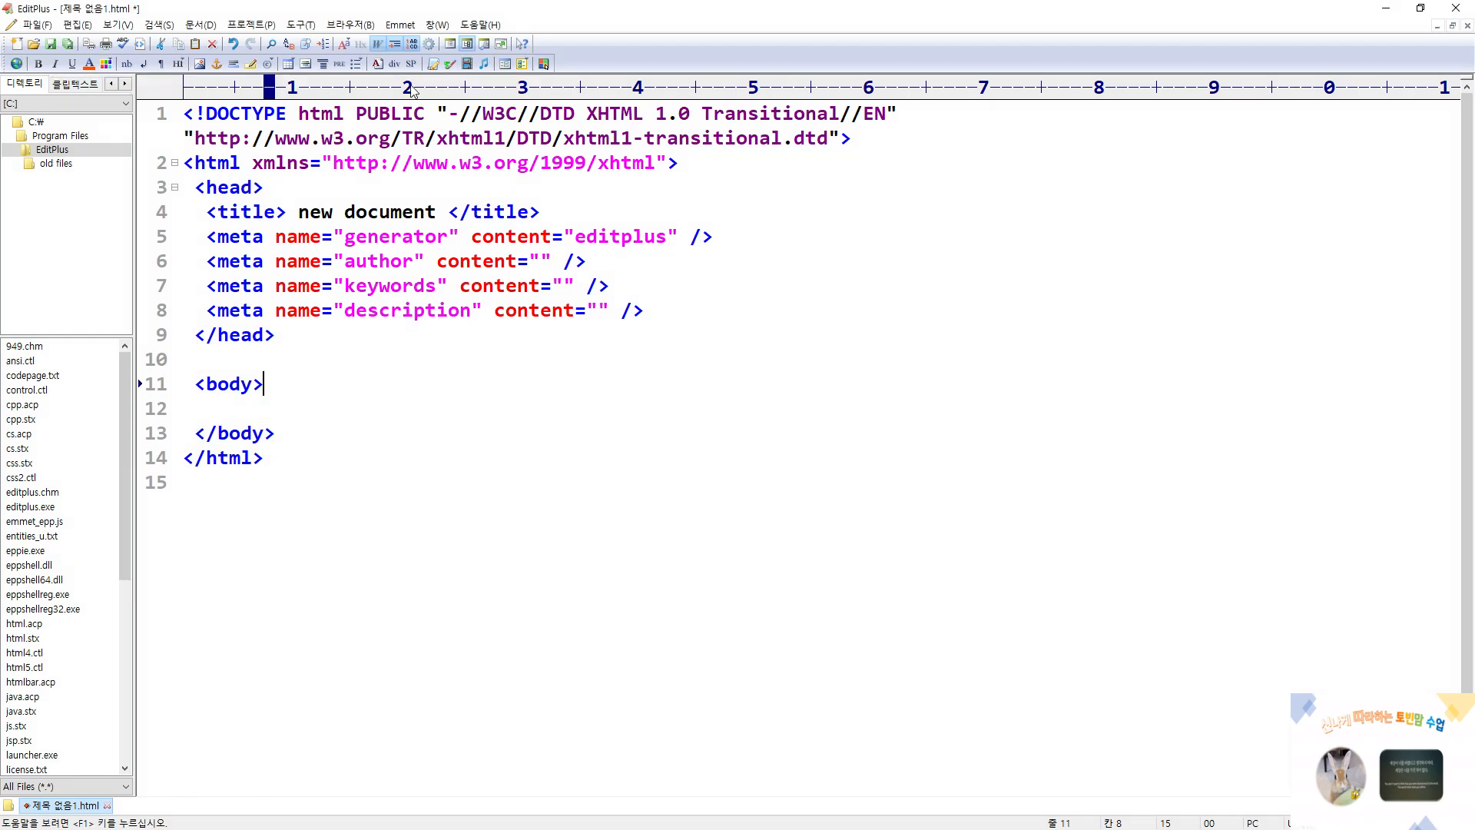
key(ctrl+2)
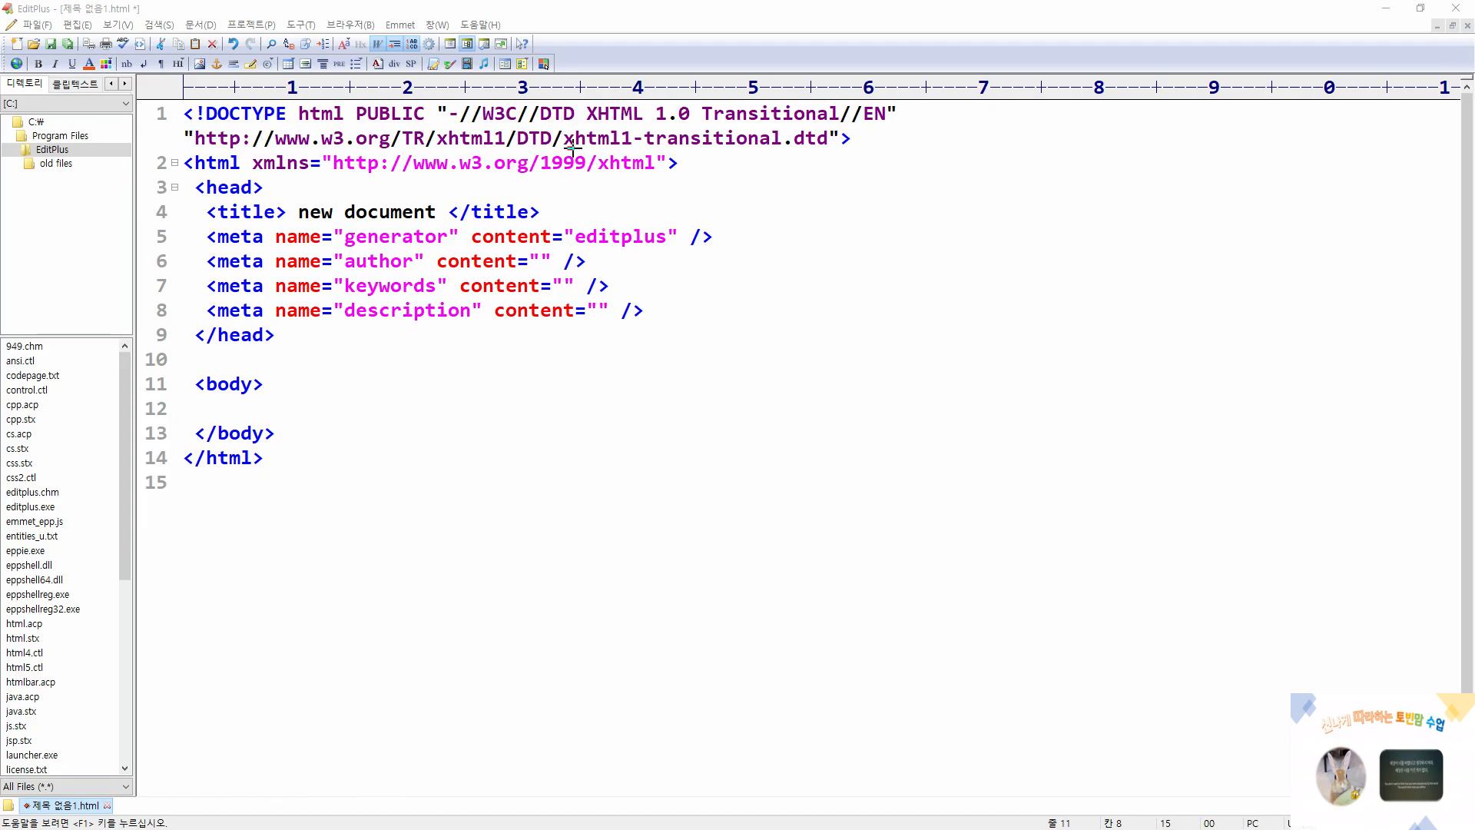
drag(566, 146, 833, 151)
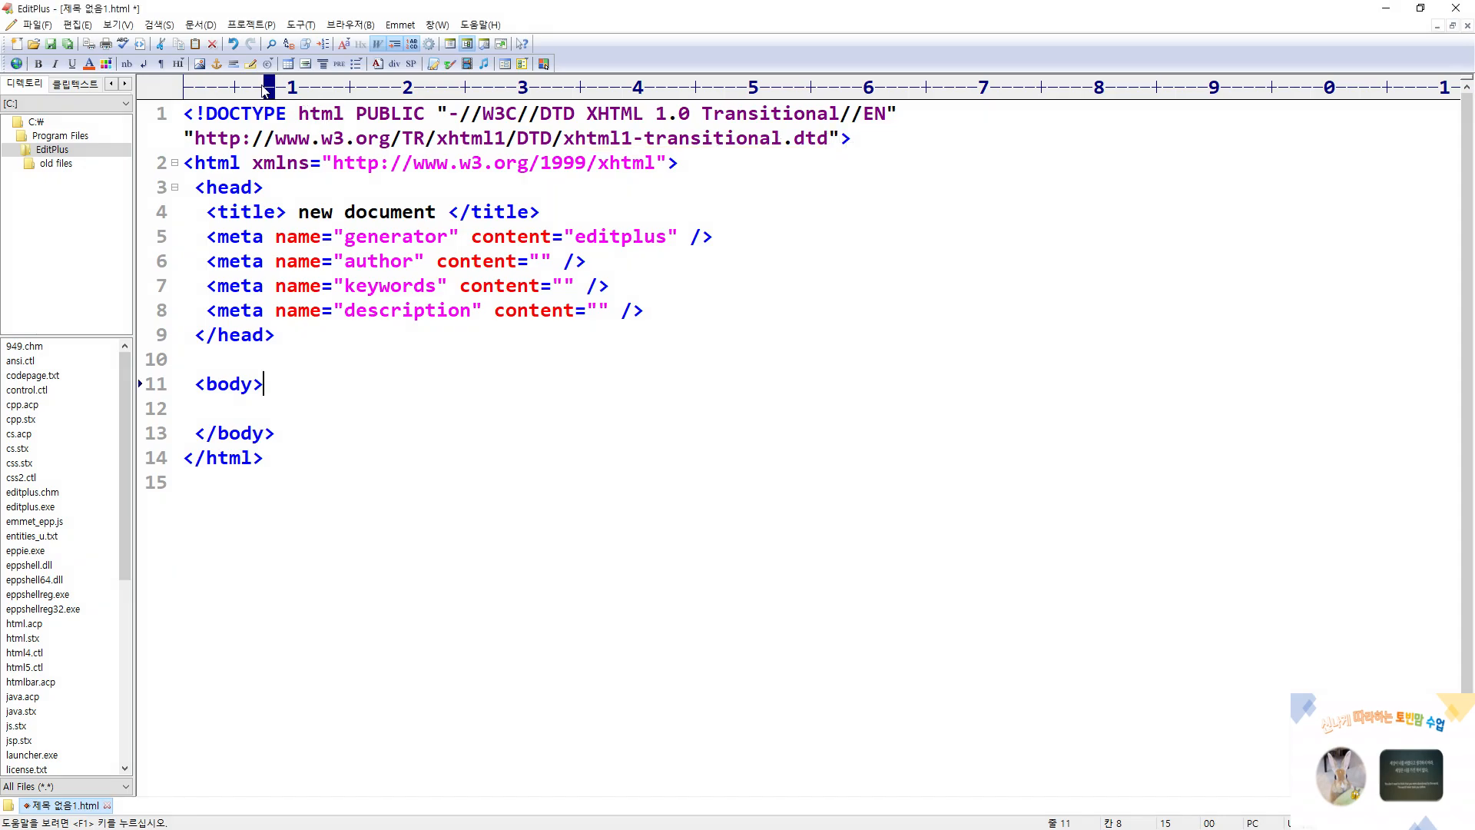
Turn off the XHTML tag option (XHTML 태그 사용) in the general preferences and confirm the change
click(293, 33)
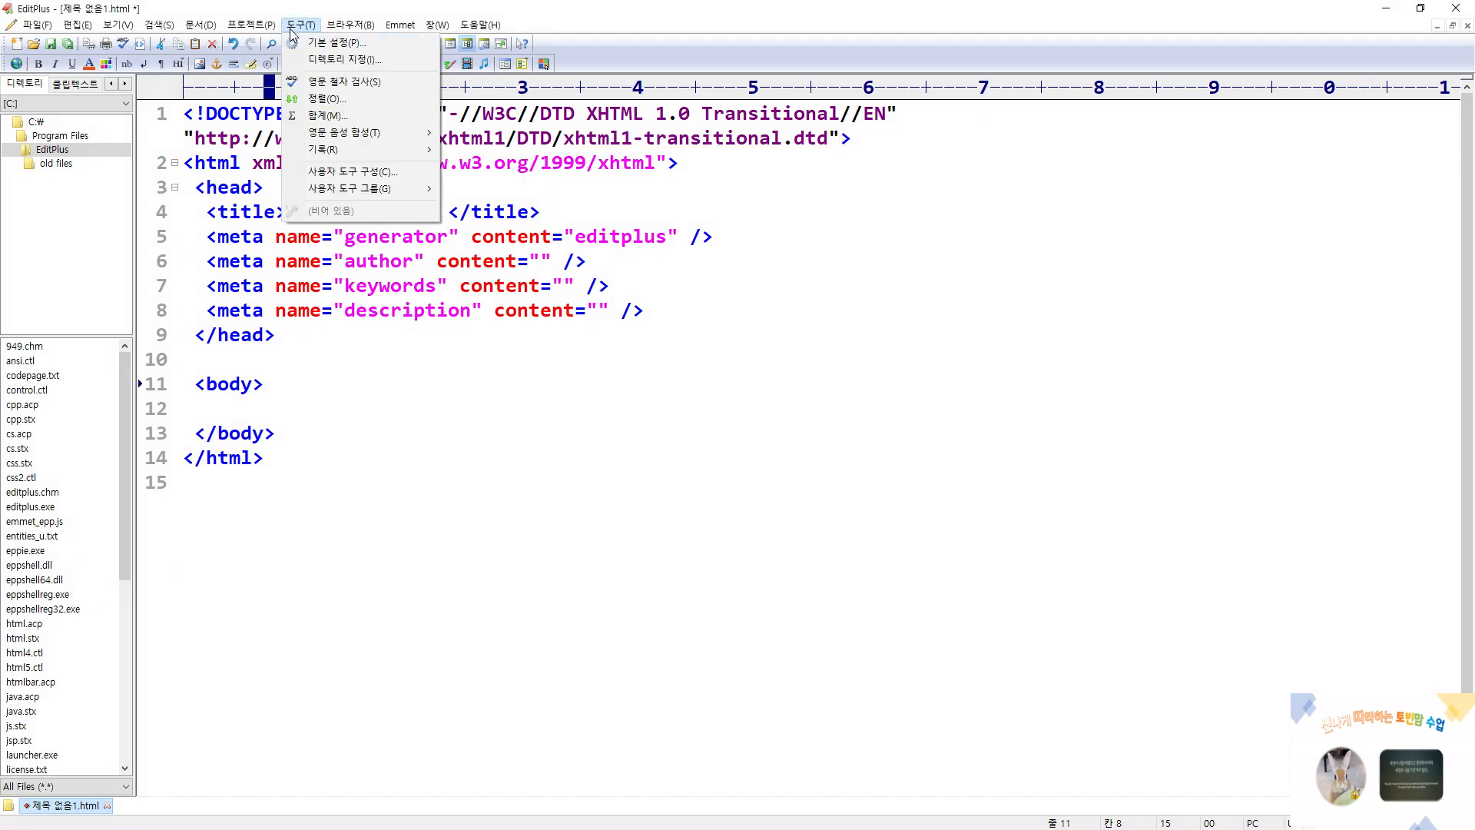
click(306, 43)
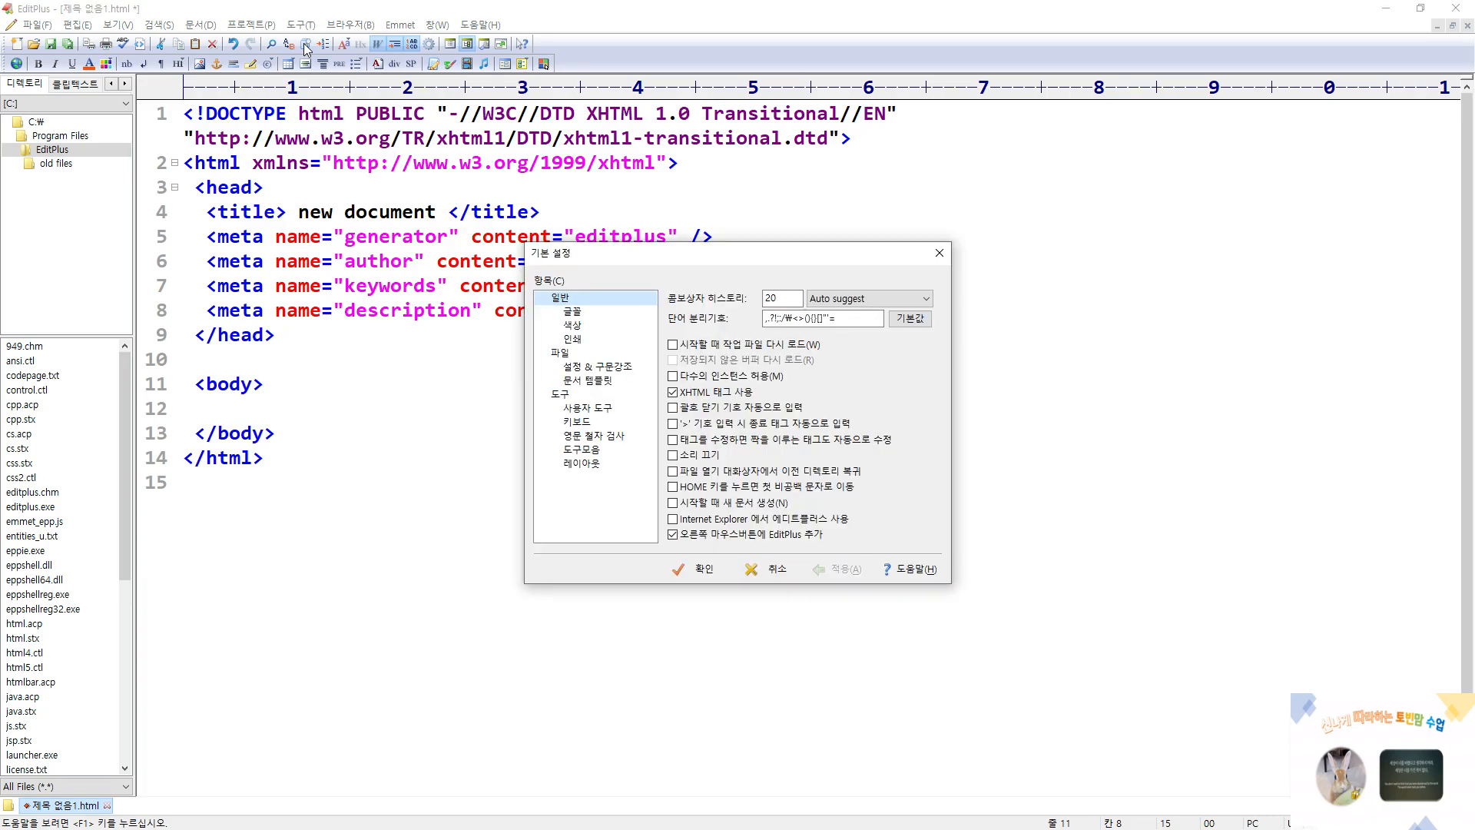
key(ctrl+2)
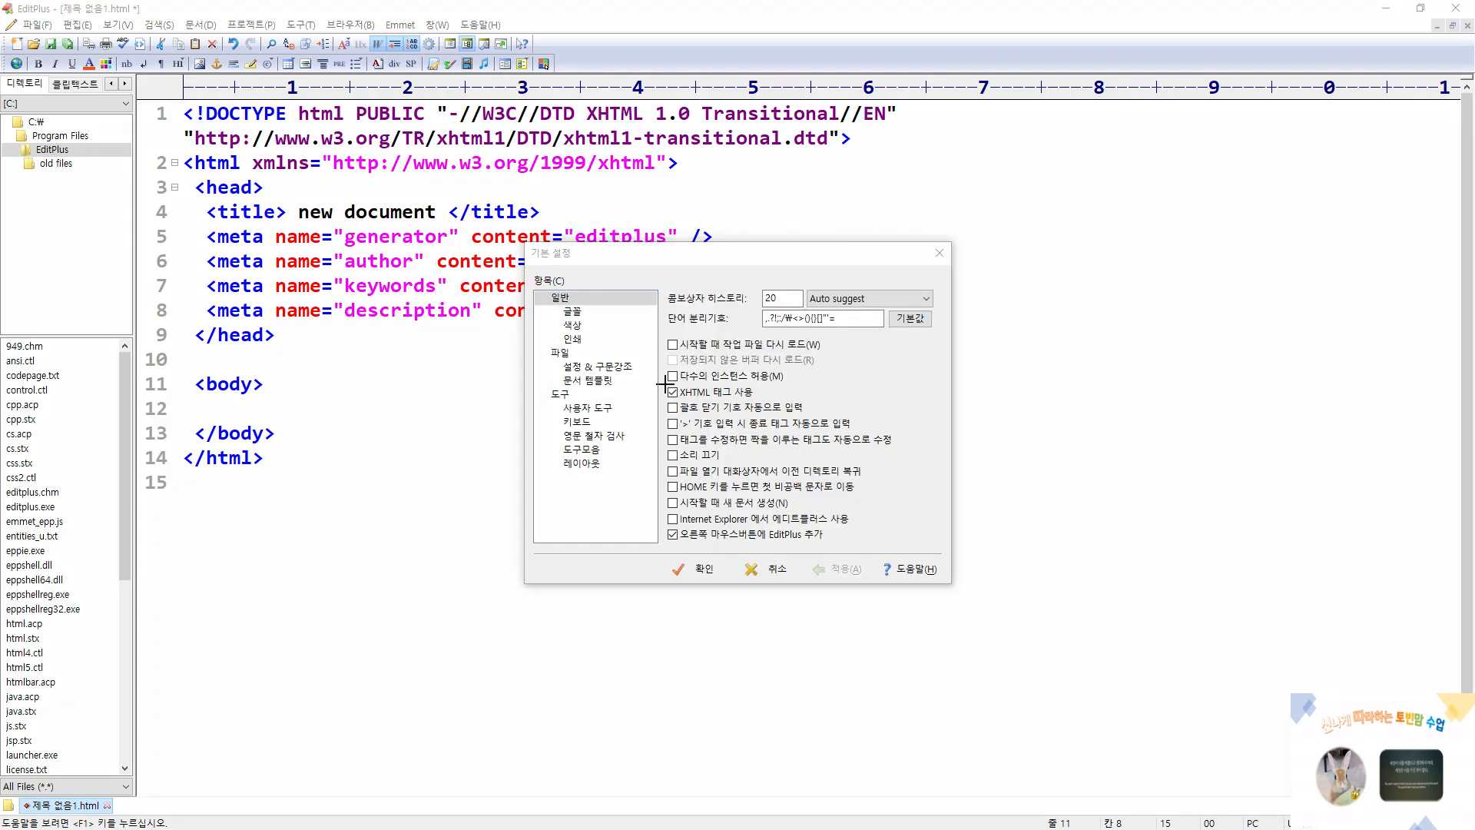
mouse_move(663, 384)
mouse_down()
mouse_move(677, 399)
mouse_move(765, 401)
mouse_up()
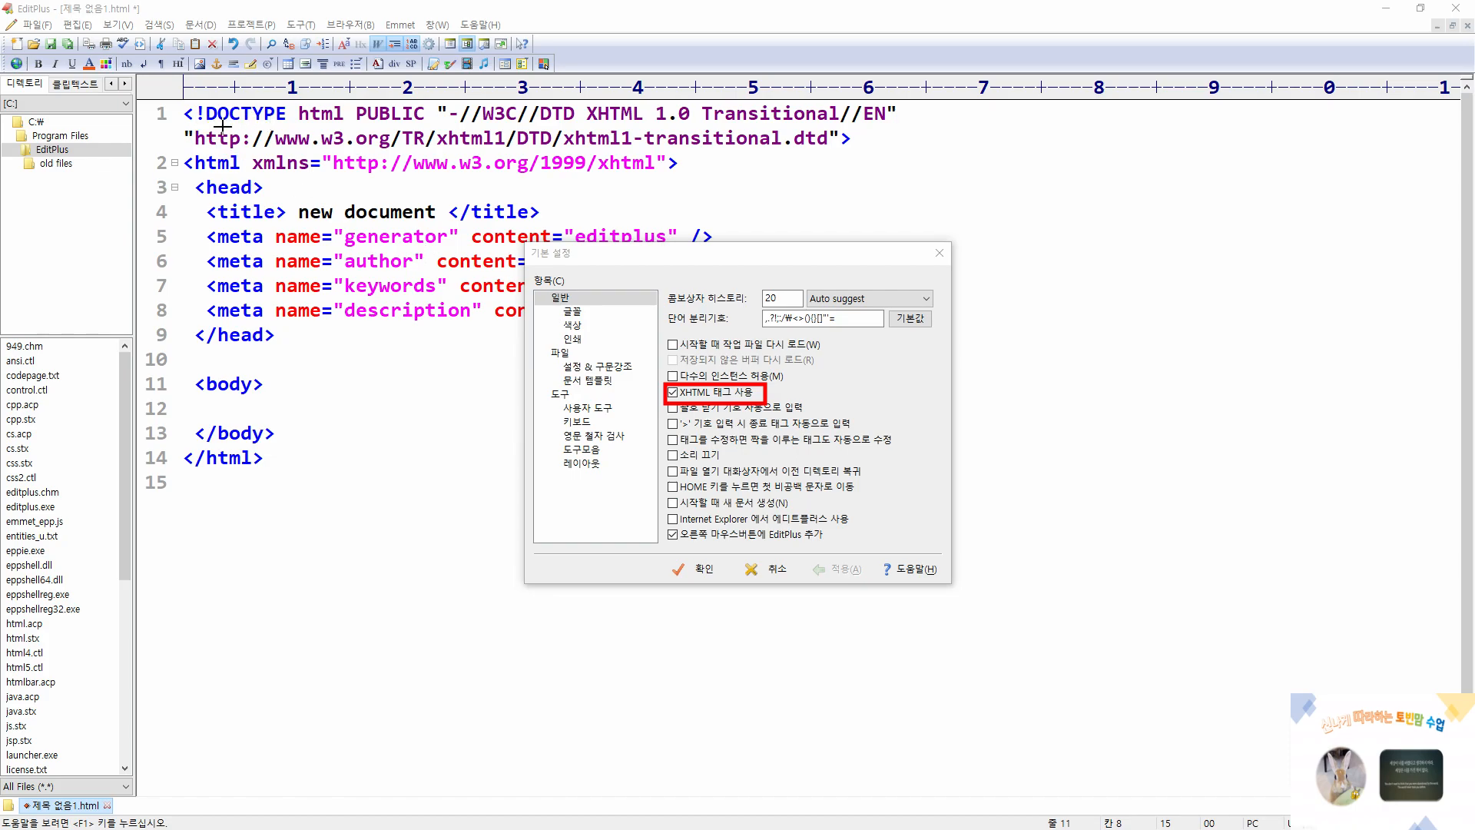
mouse_move(180, 123)
mouse_down()
mouse_move(388, 158)
mouse_move(836, 161)
mouse_up()
drag(343, 100, 909, 125)
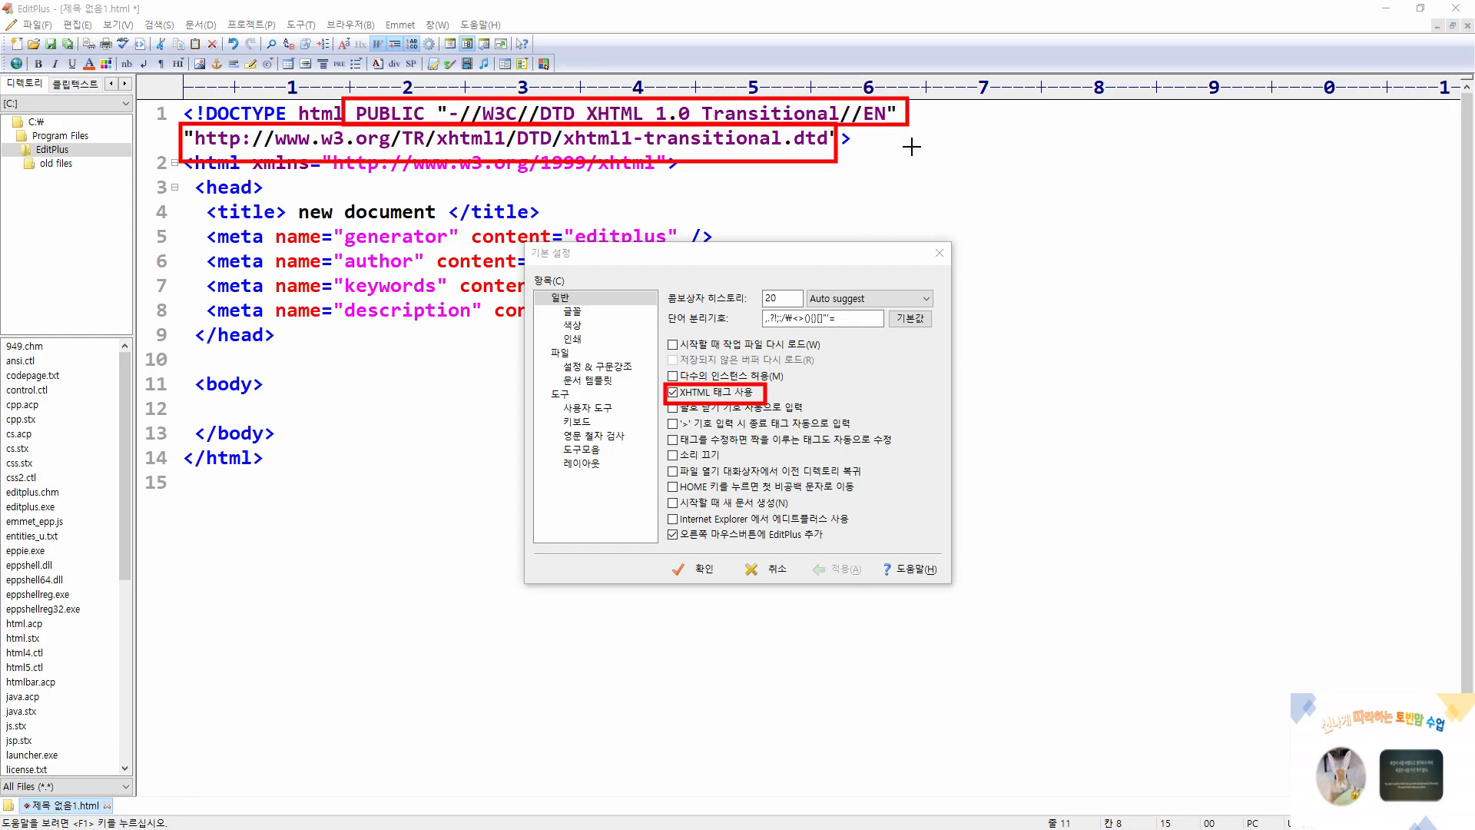
key(e)
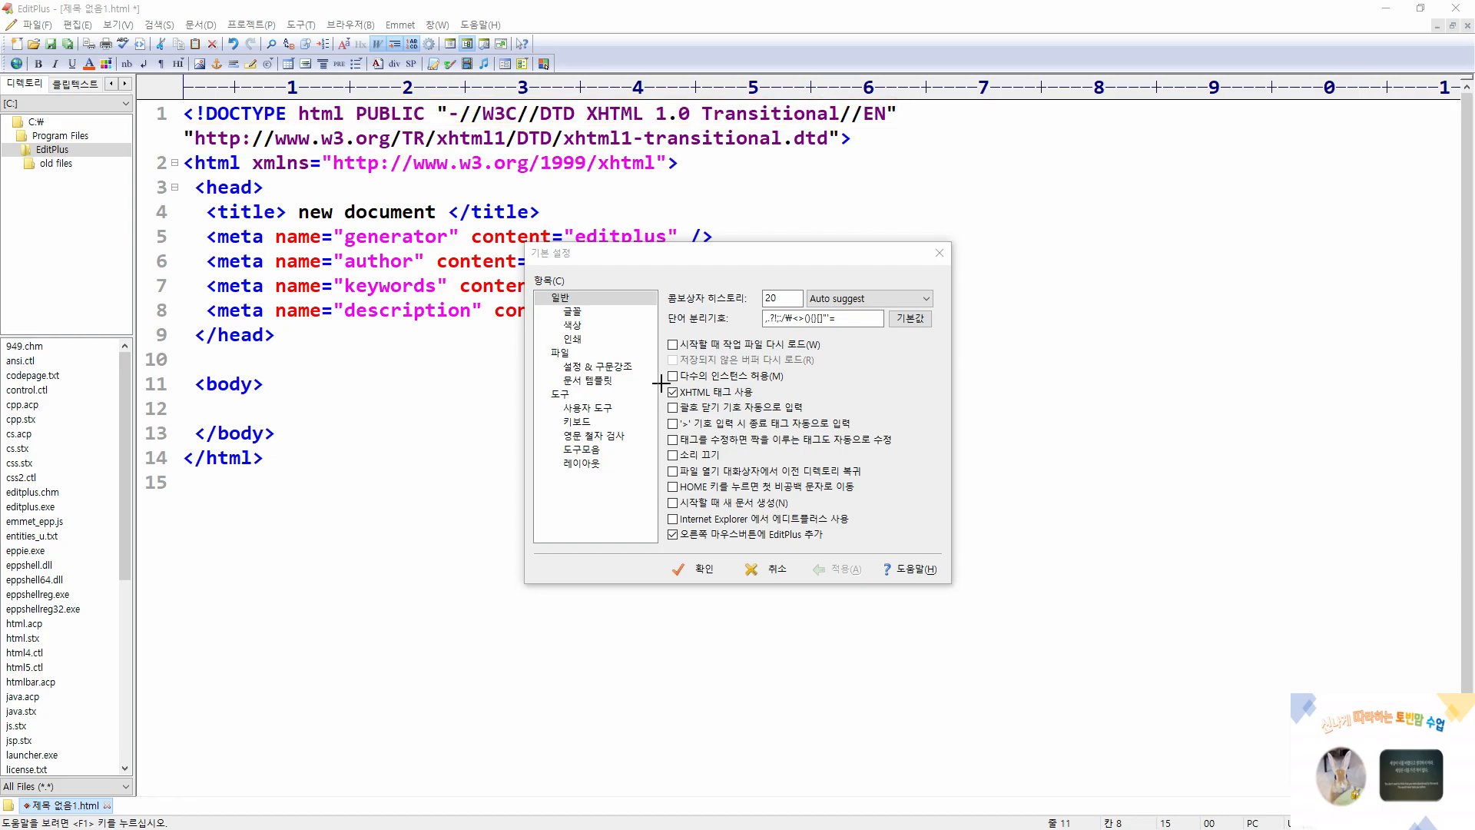
mouse_move(661, 382)
mouse_down()
mouse_move(670, 401)
mouse_move(777, 405)
mouse_up()
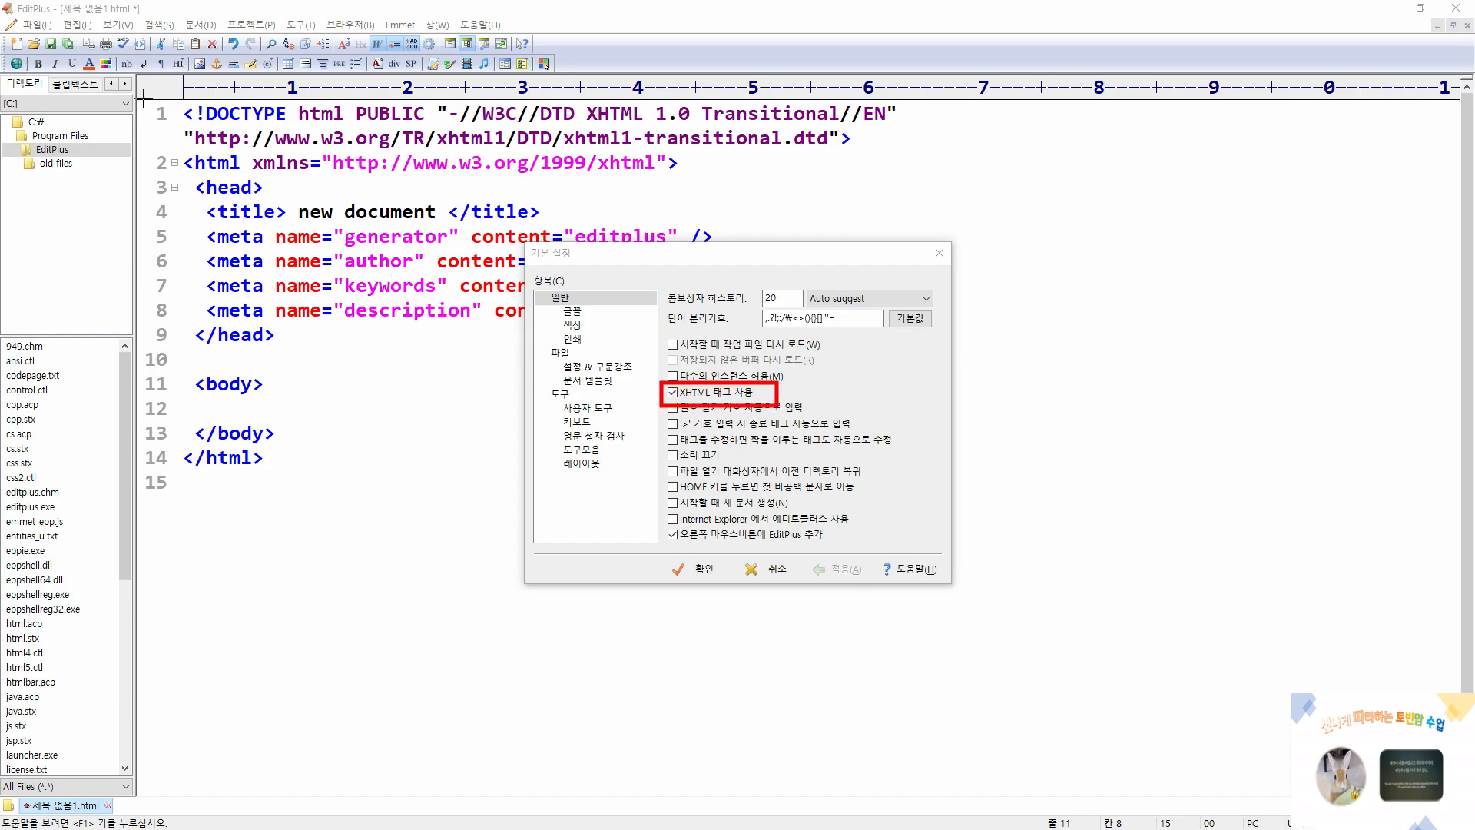
mouse_move(142, 98)
mouse_down()
mouse_move(286, 176)
mouse_move(930, 183)
mouse_up()
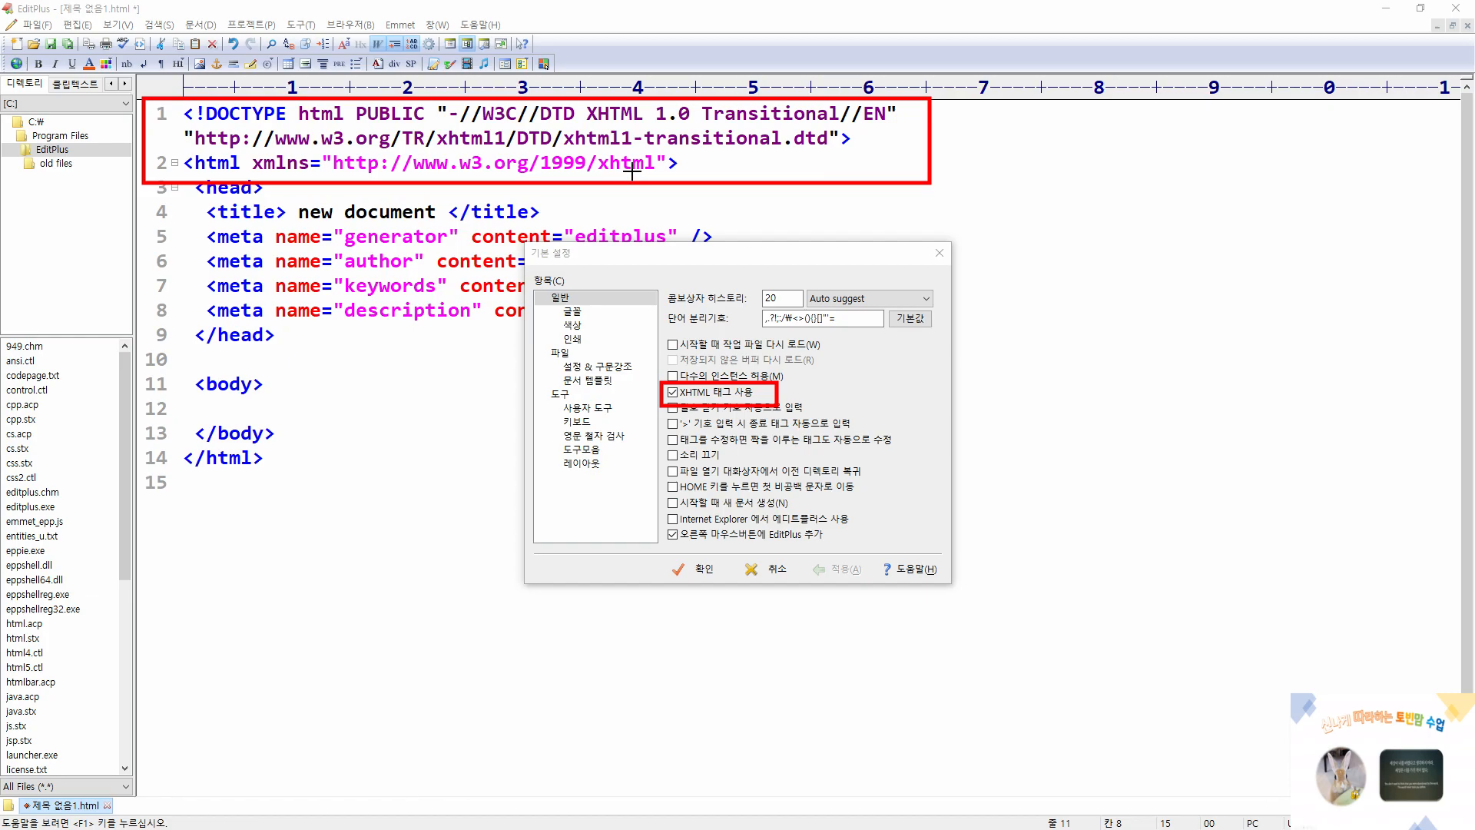
click(673, 393)
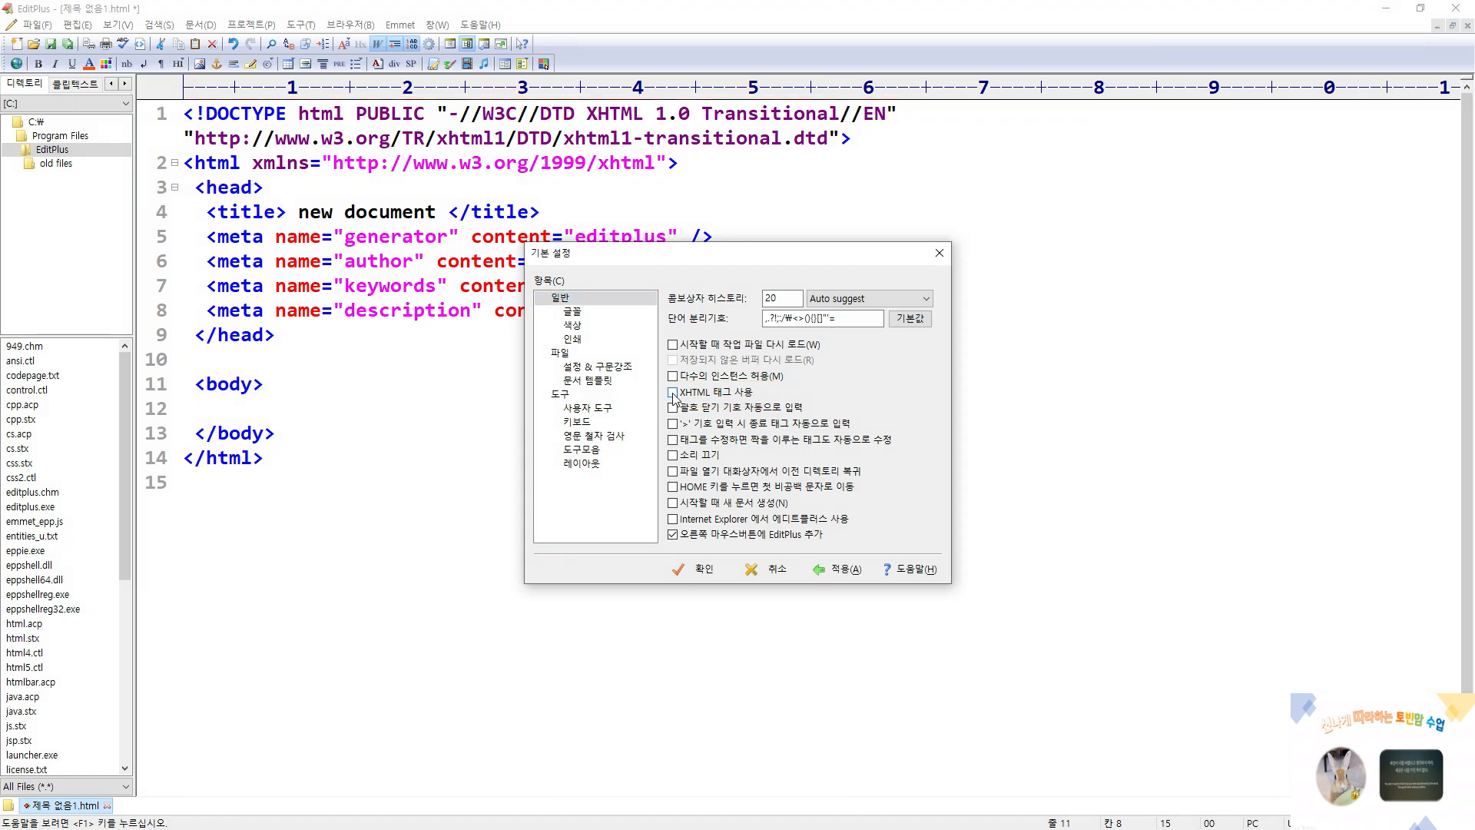
click(699, 570)
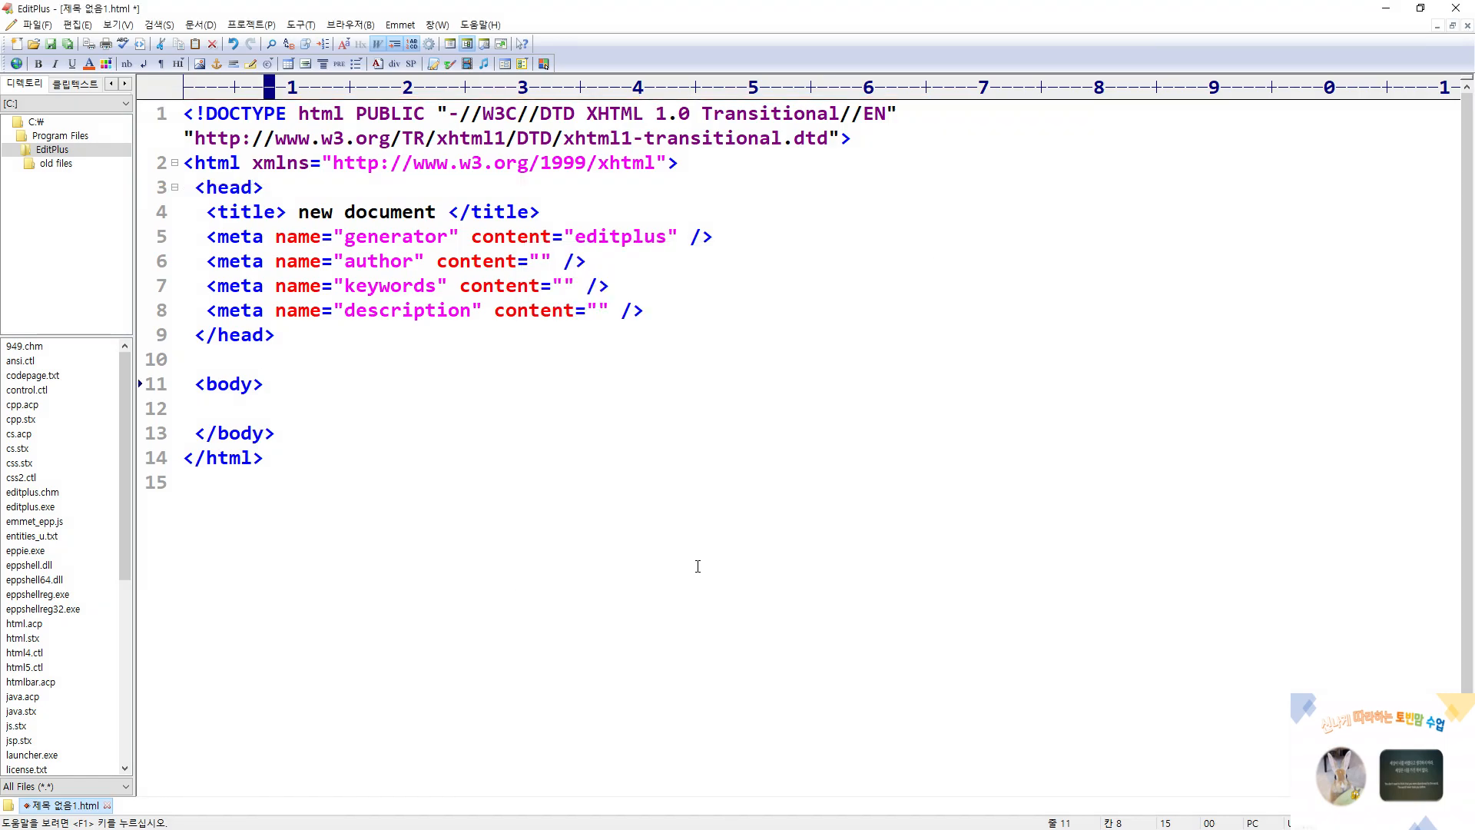
Create another HTML page (HTML 페이지) and examine its generated code and the empty line inside the body element
click(38, 30)
mouse_move(43, 43)
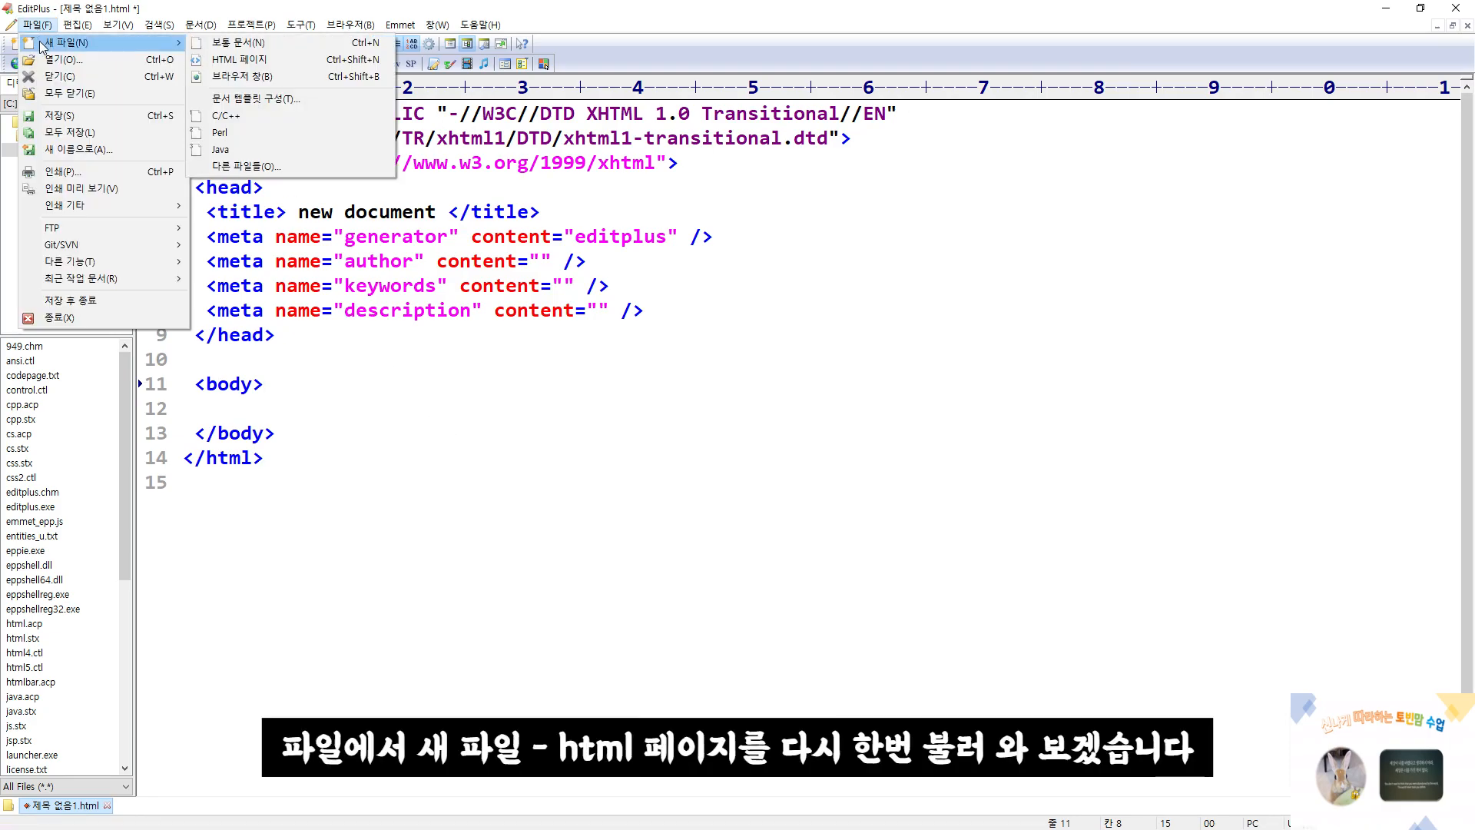
click(218, 61)
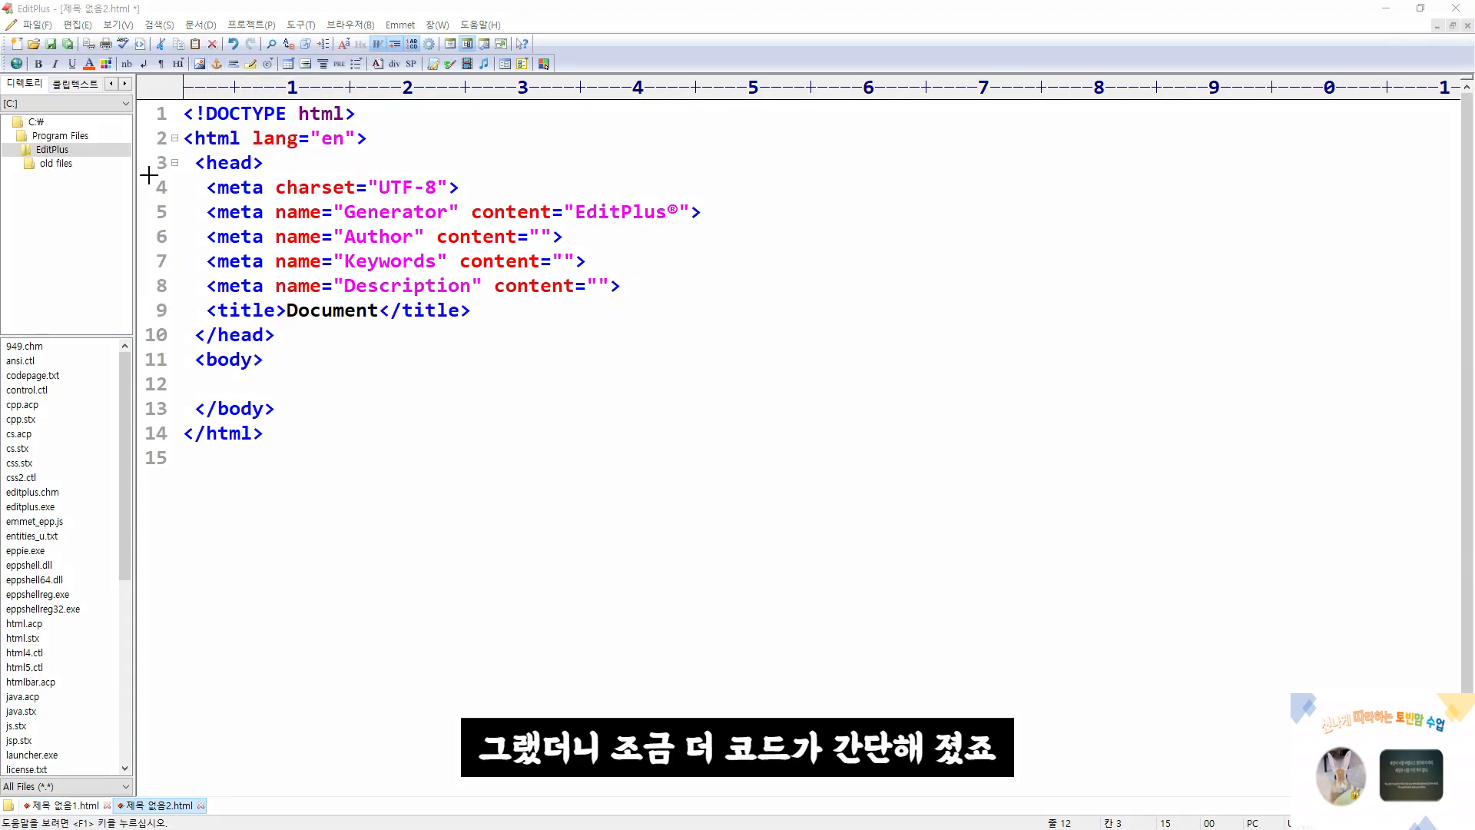
mouse_move(140, 101)
mouse_down()
mouse_move(171, 217)
mouse_move(546, 461)
mouse_move(787, 482)
mouse_up()
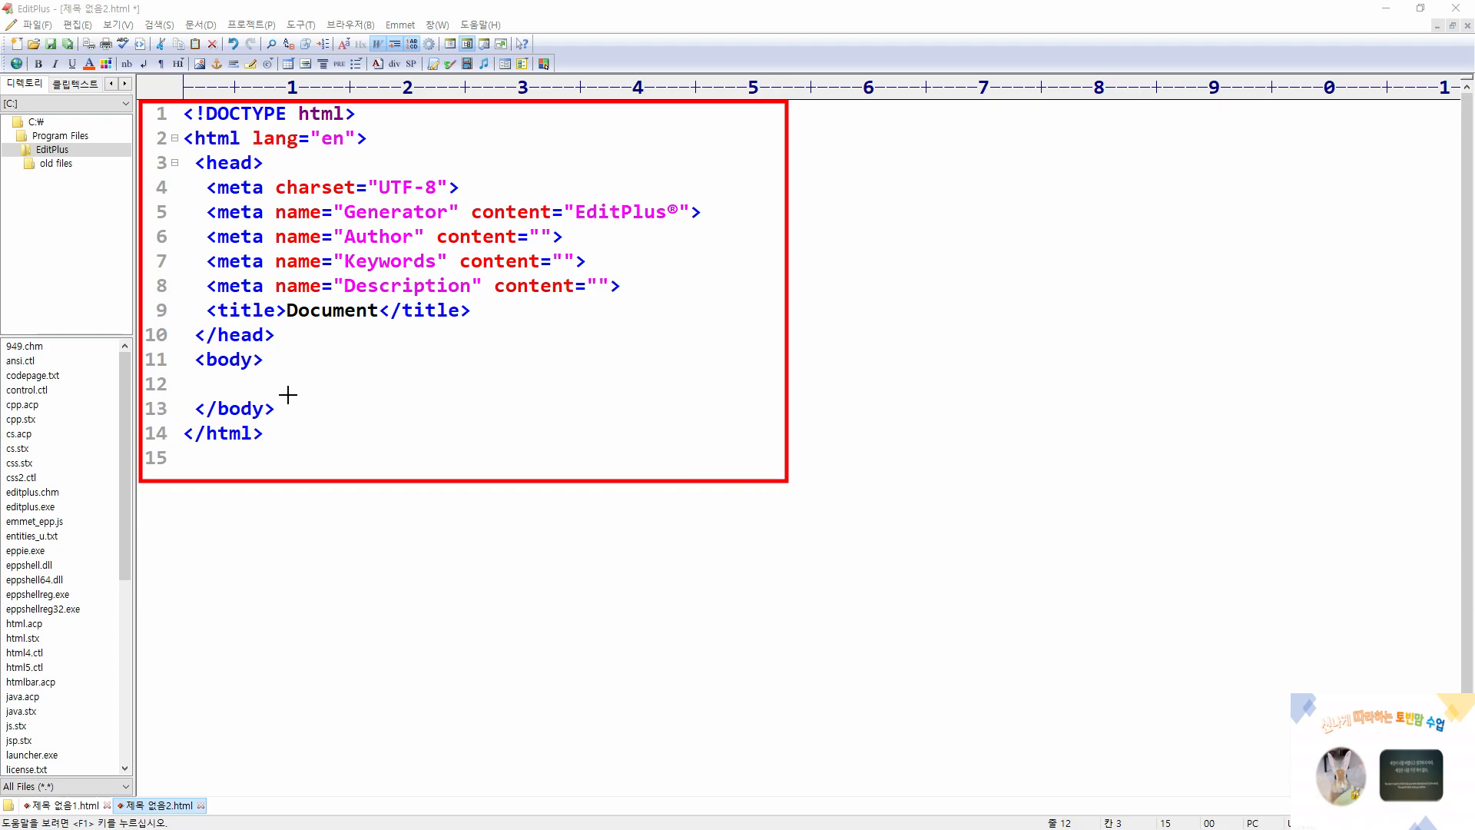
mouse_move(265, 370)
mouse_down()
mouse_move(352, 390)
mouse_move(654, 388)
mouse_up()
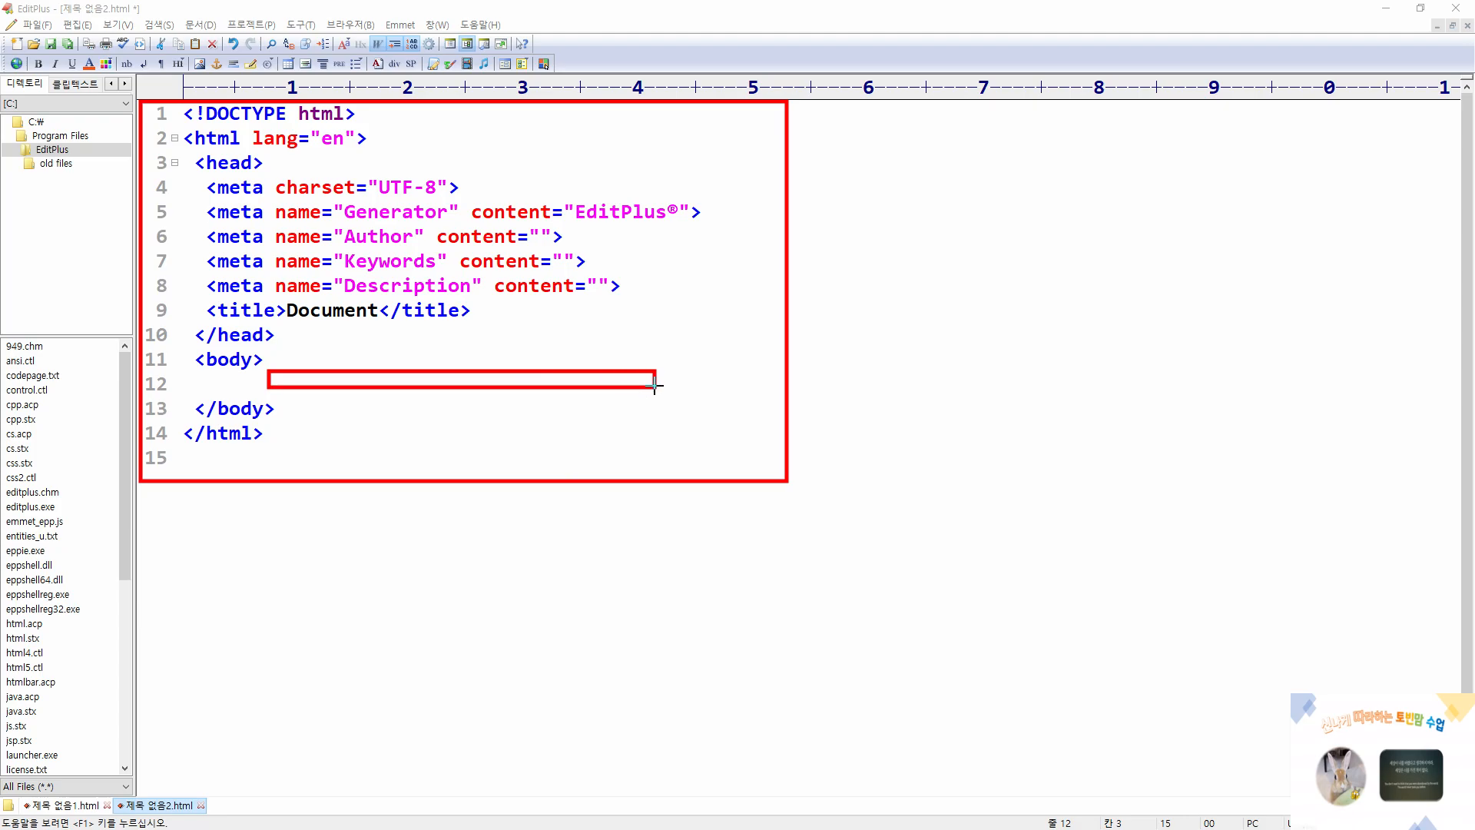